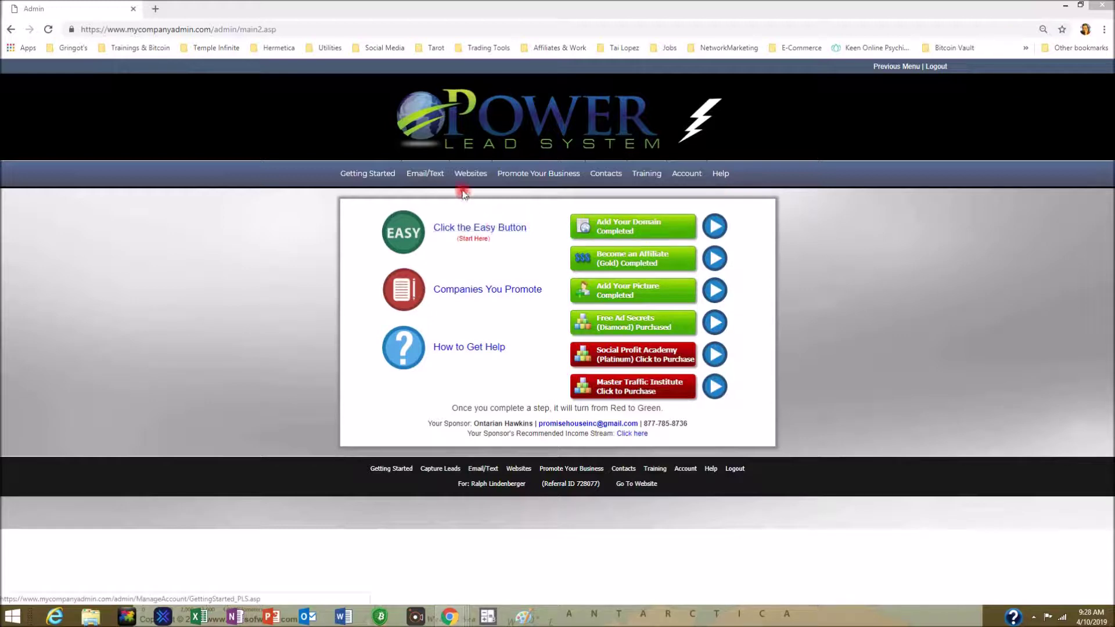
# Open the webpage titled Chinese from the My WebPages list for editing.
pyautogui.moveTo(473, 180)
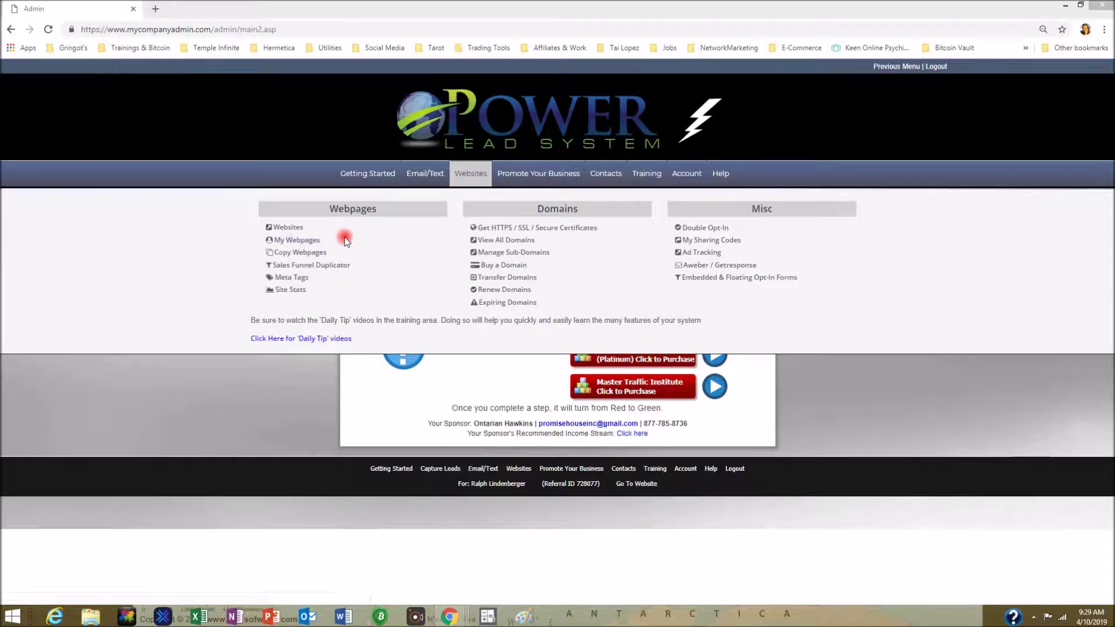
pyautogui.click(307, 239)
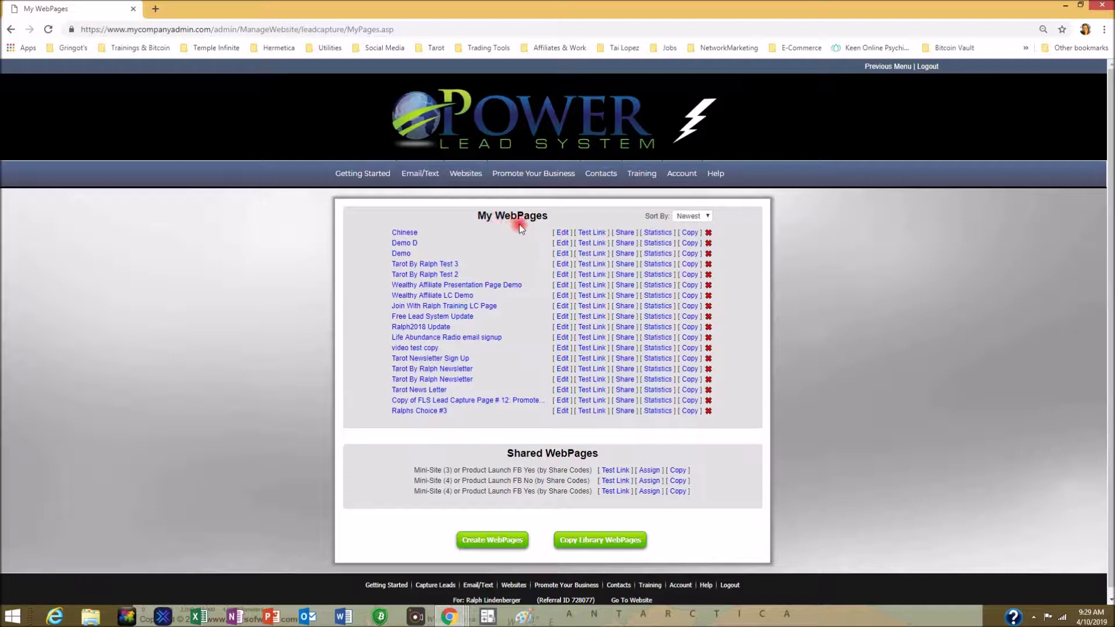
pyautogui.click(566, 232)
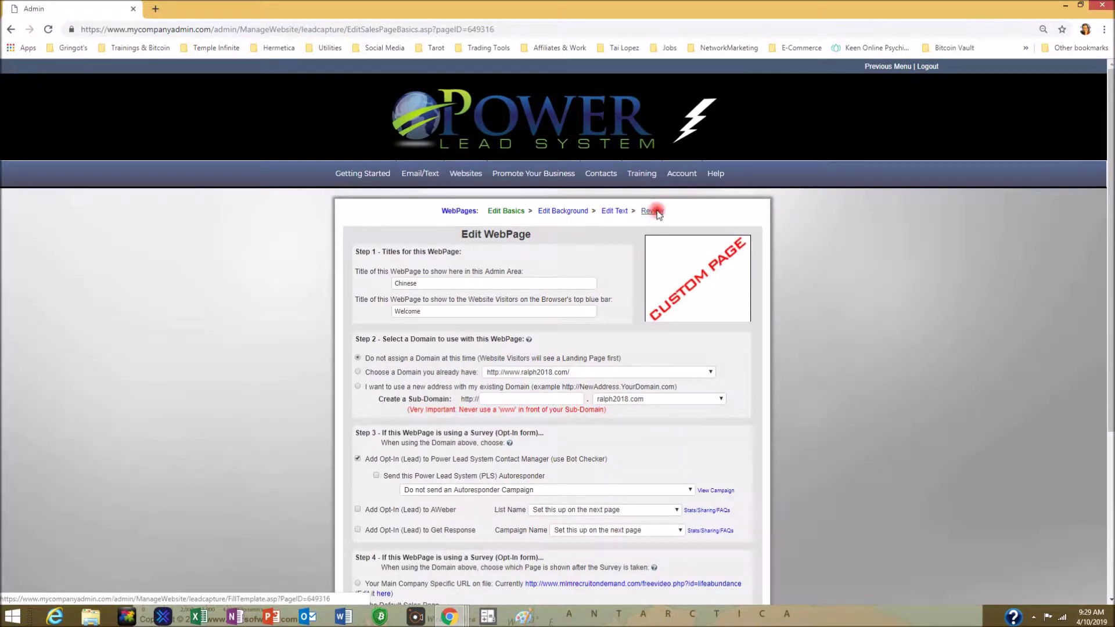
# Review the Chinese webpage by viewing it through its test link without filling out the opt-in form, and close the preview.
pyautogui.click(653, 211)
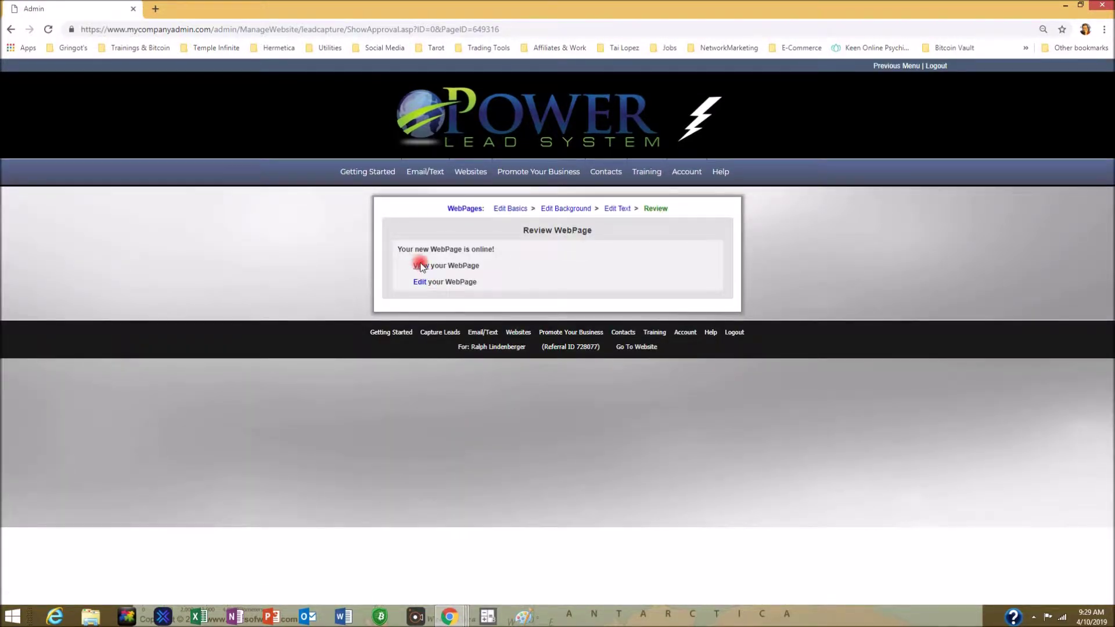
pyautogui.click(421, 266)
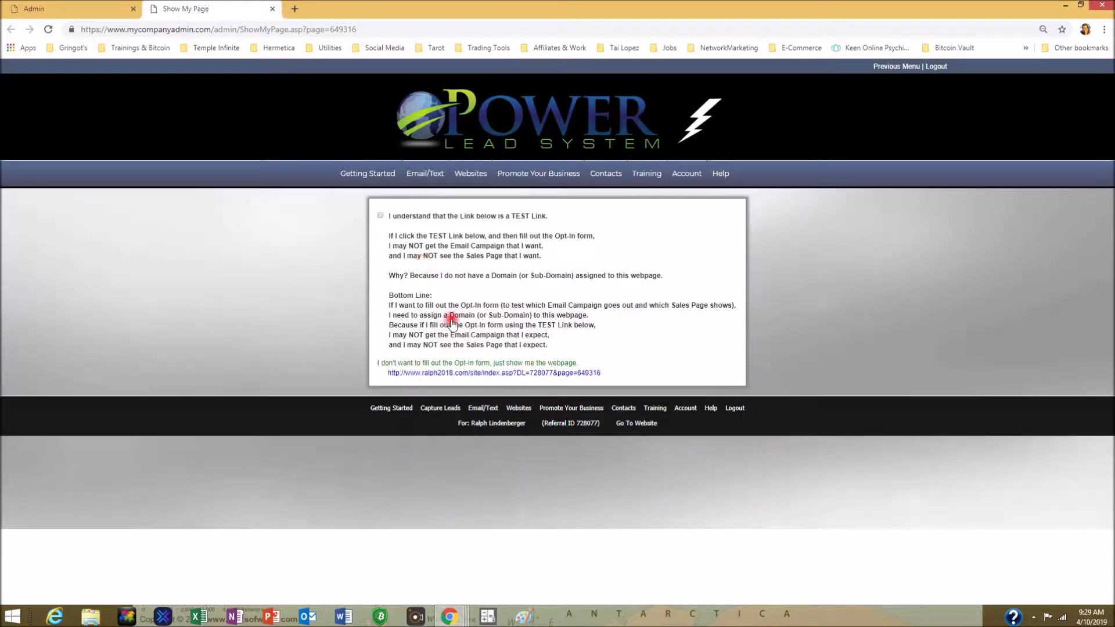
pyautogui.click(488, 375)
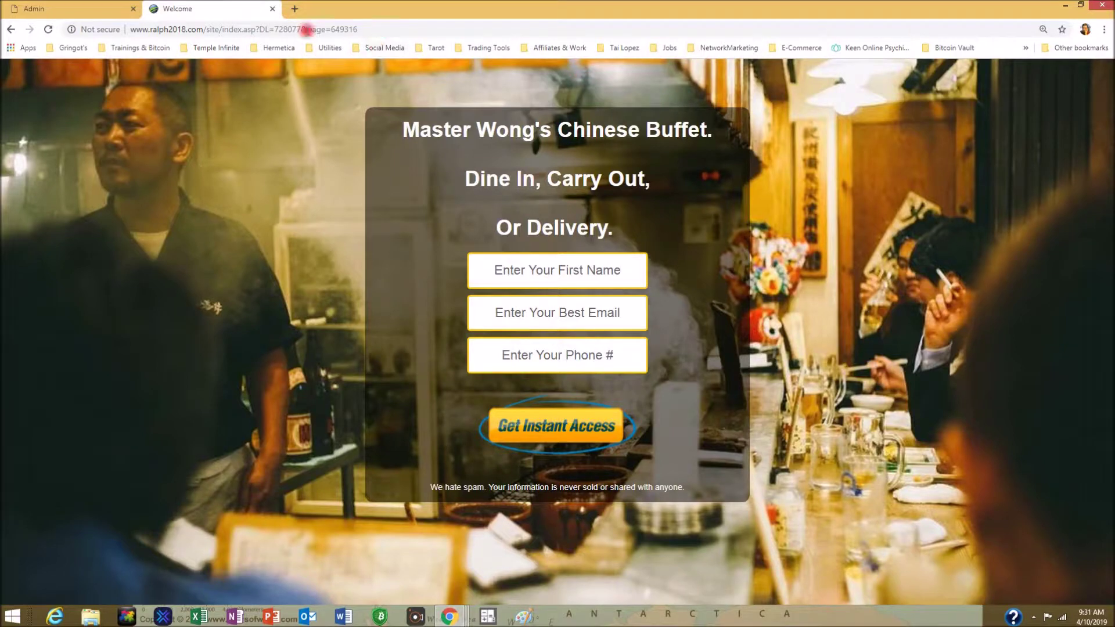
pyautogui.click(272, 10)
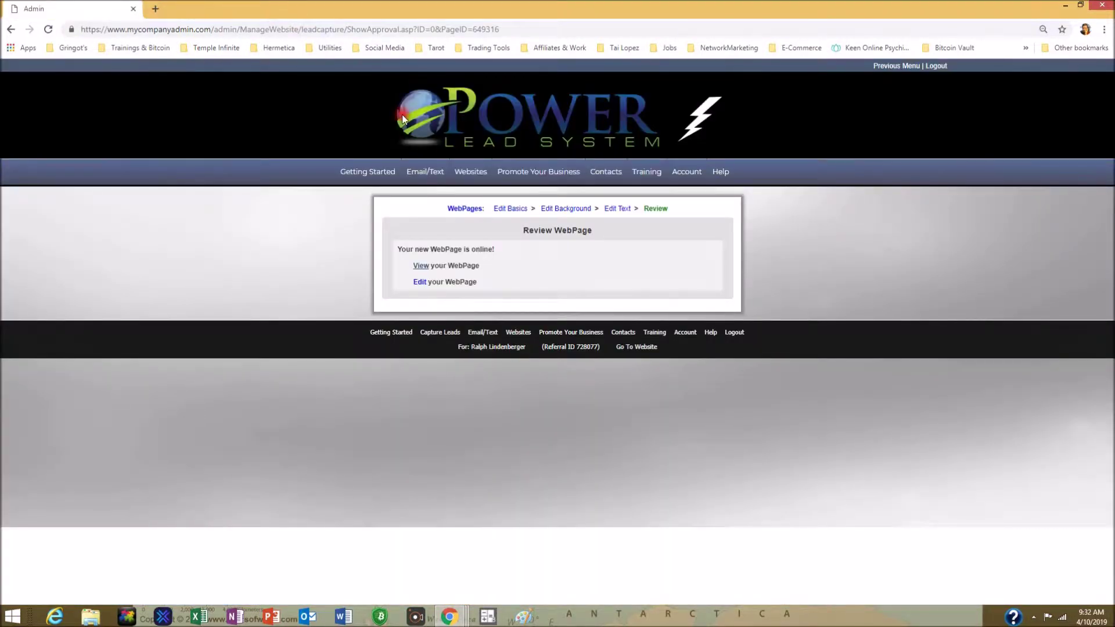
# Open the Chinese webpage's body text for editing from its review page.
pyautogui.click(434, 172)
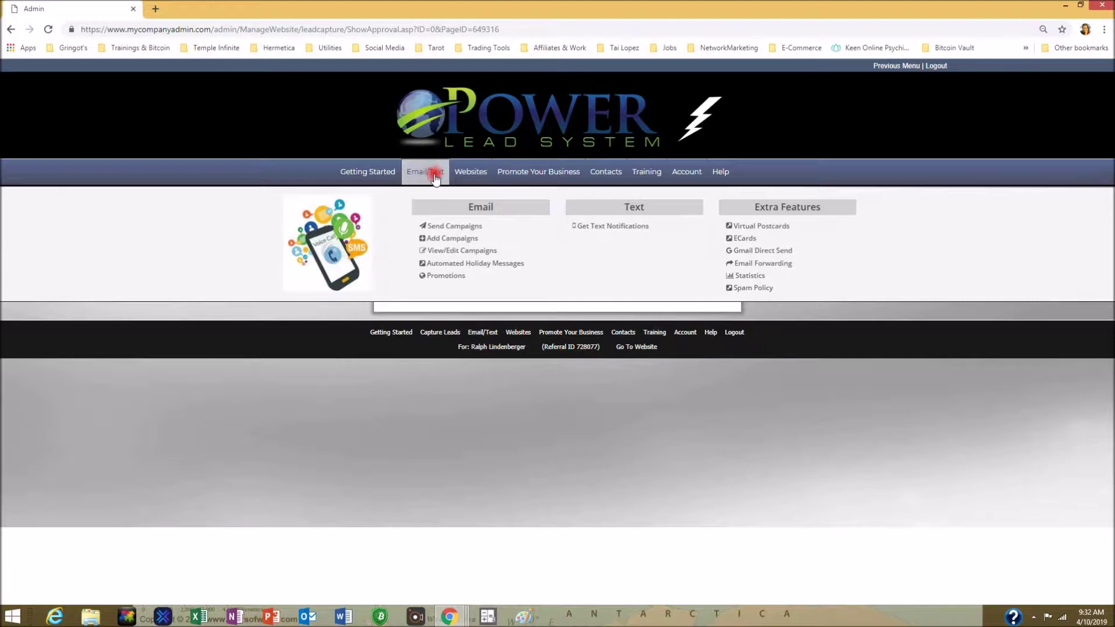
pyautogui.click(218, 317)
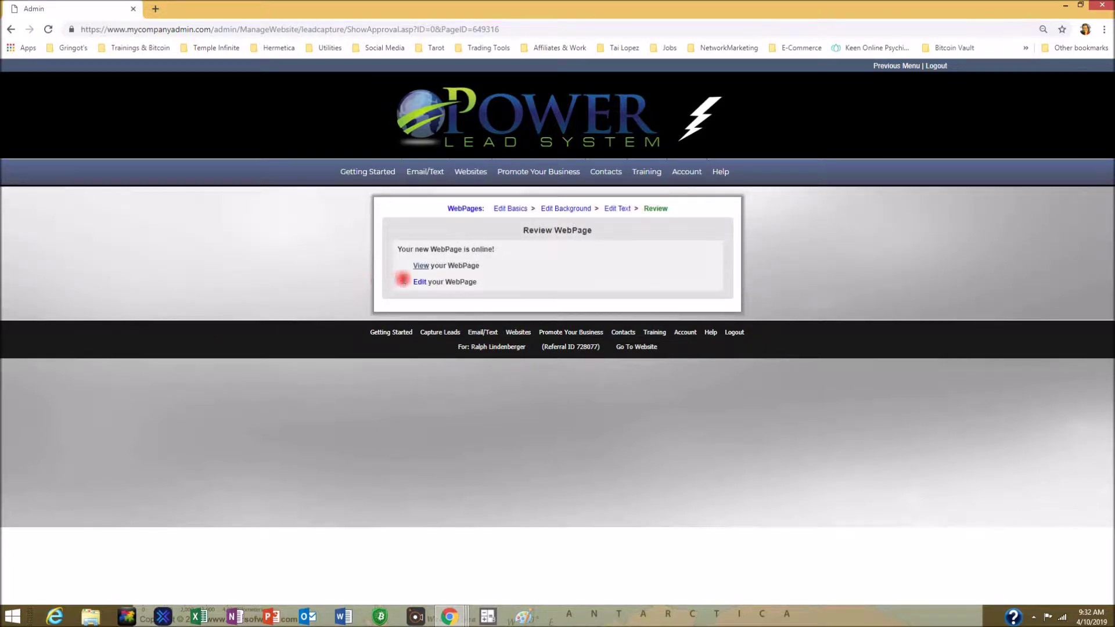
pyautogui.click(418, 283)
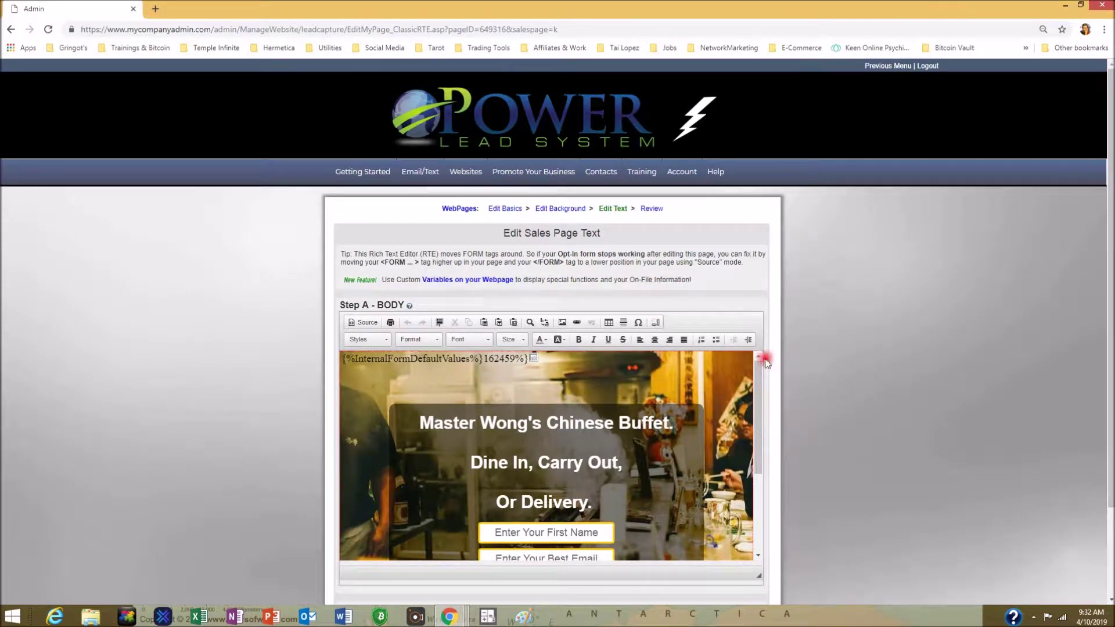
pyautogui.scroll(-2, 1029, 274)
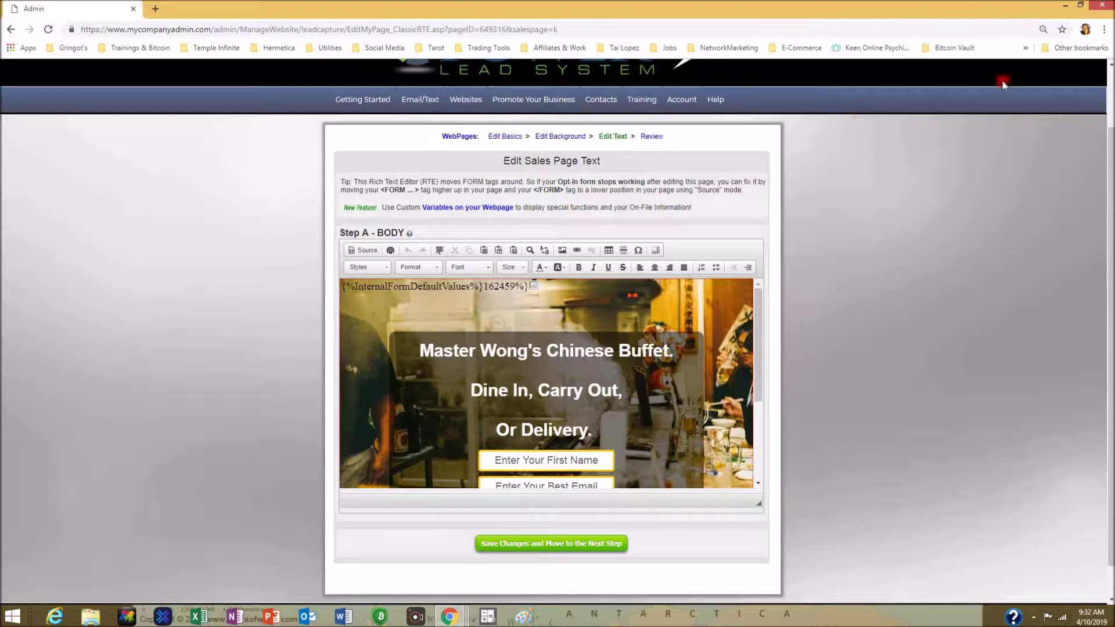
# Switch to the Pixabay window and search for "chinese food", restricted to photos.
pyautogui.click(1065, 5)
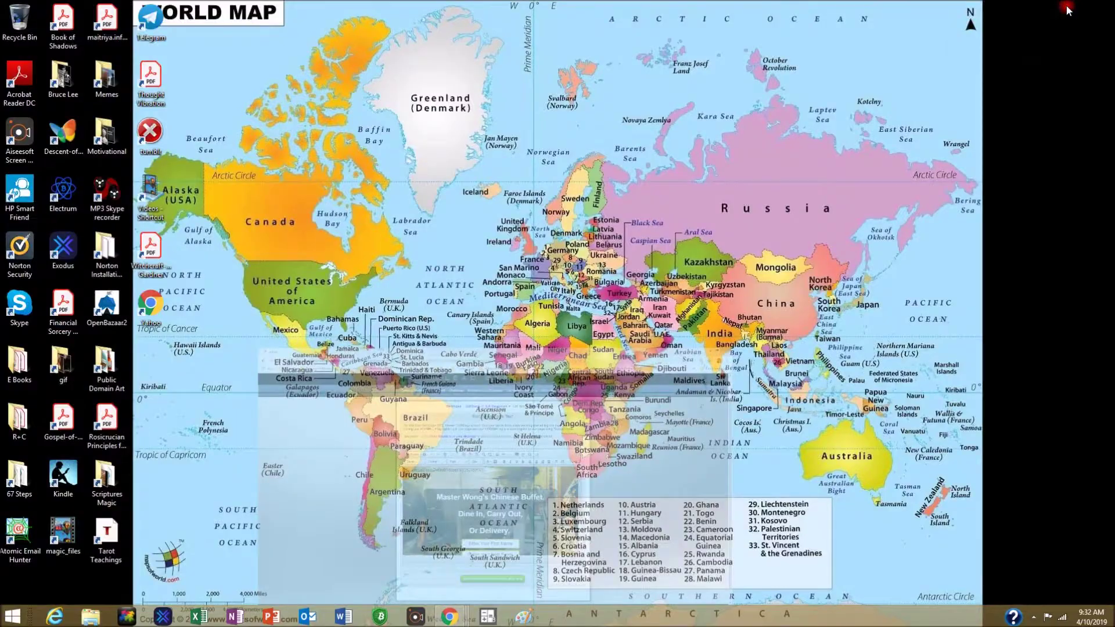
pyautogui.moveTo(454, 621)
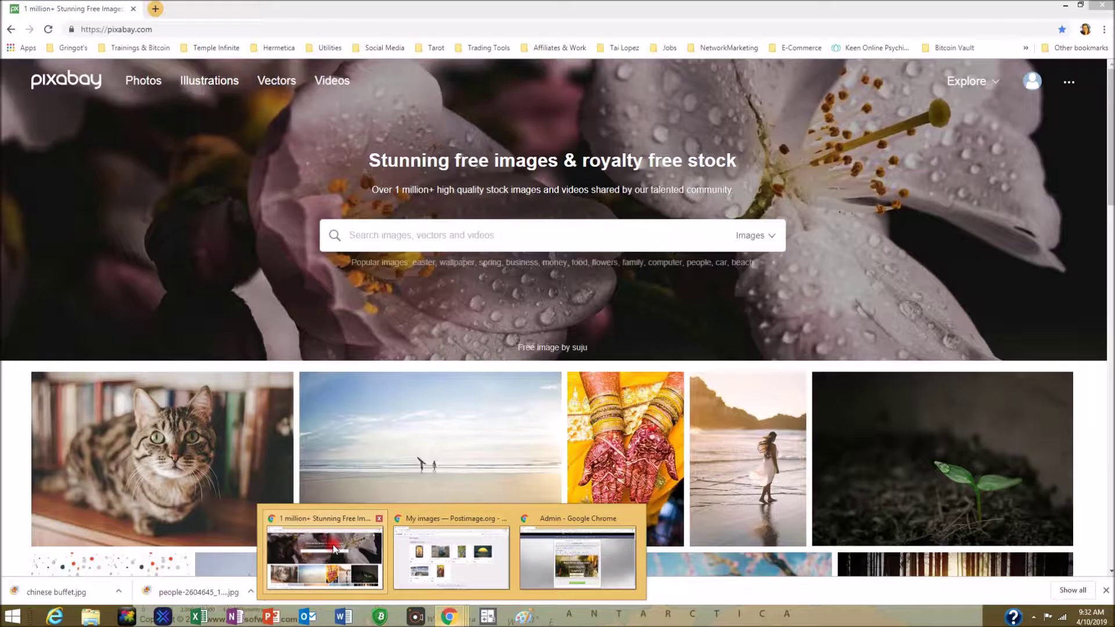
pyautogui.click(333, 545)
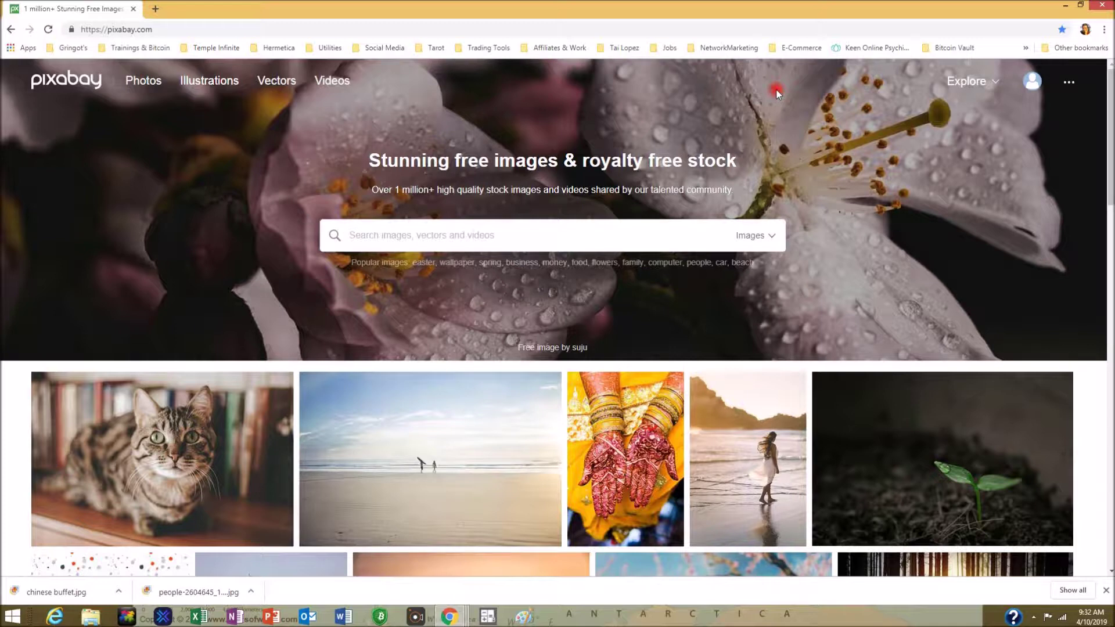
pyautogui.write('chinese food')
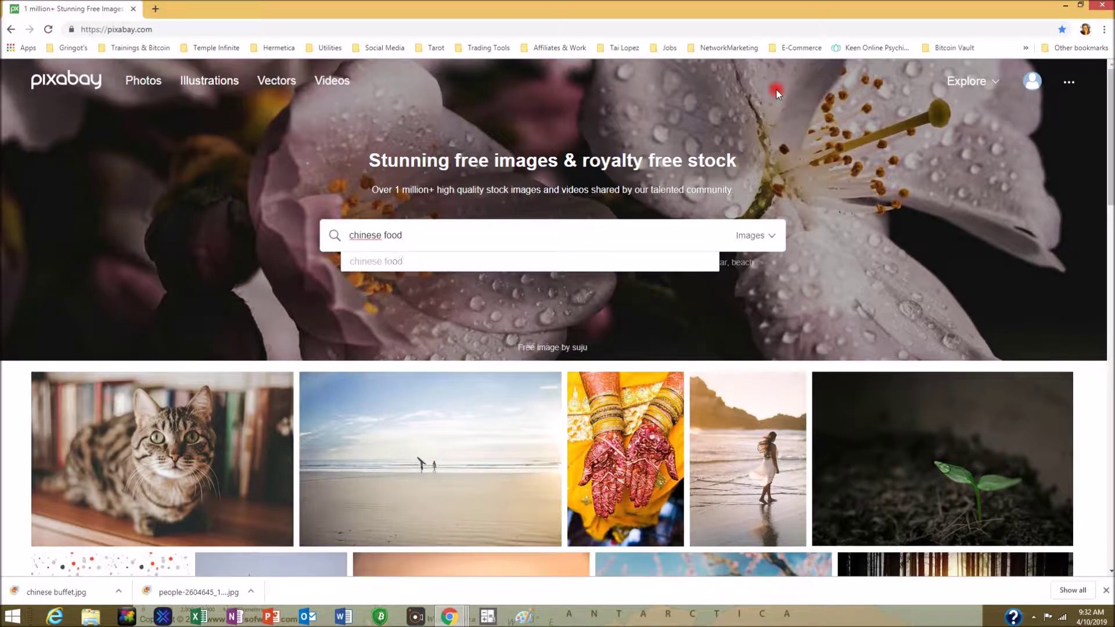
pyautogui.click(772, 238)
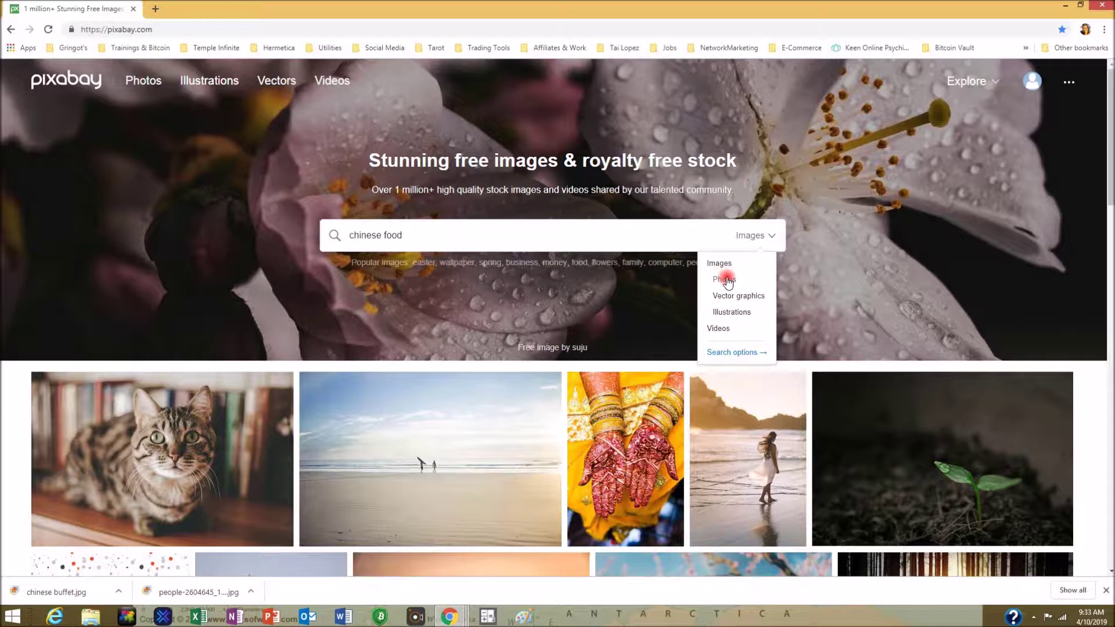
pyautogui.click(724, 279)
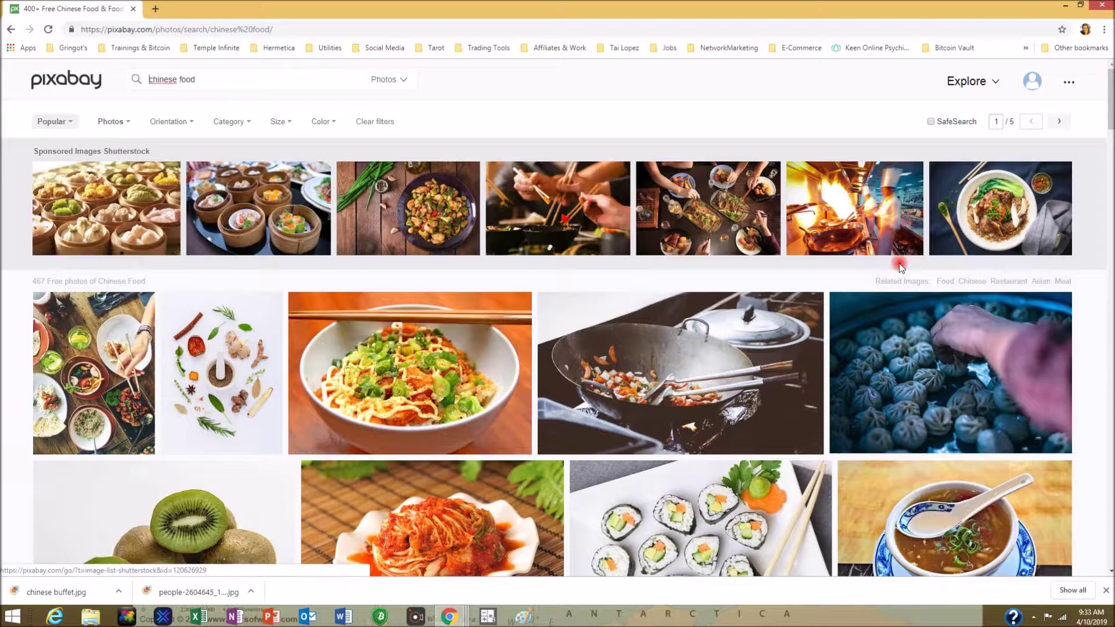
# Open the photo of dim sum in bamboo steamers and look at the donation form for its author.
pyautogui.scroll(-1, 901, 314)
pyautogui.scroll(-3, 901, 314)
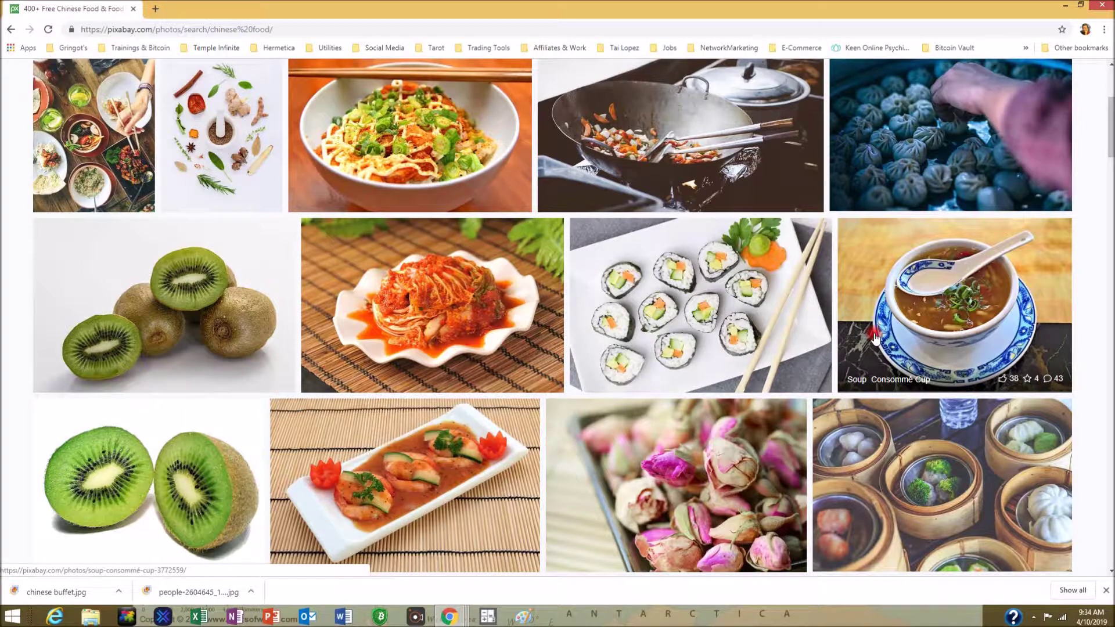
pyautogui.scroll(-2, 876, 337)
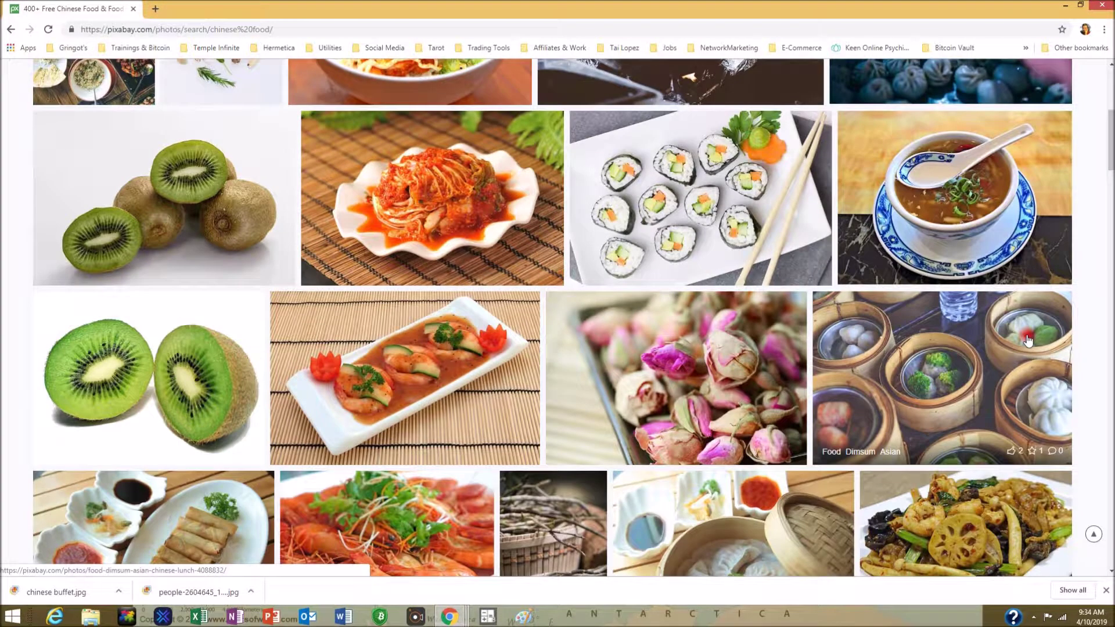
pyautogui.click(947, 357)
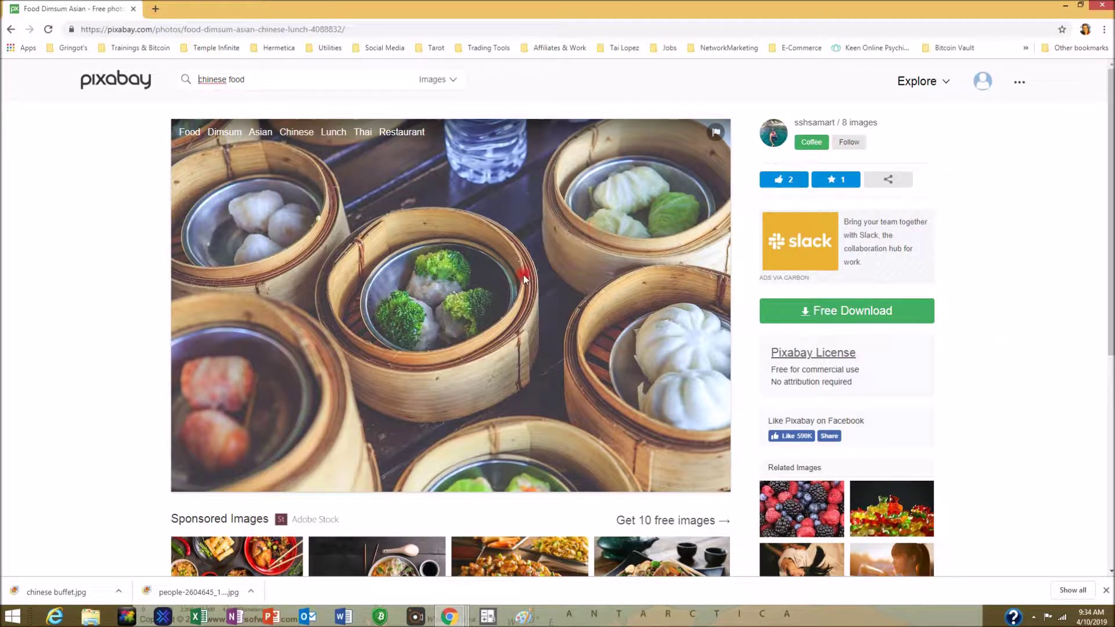
pyautogui.click(805, 145)
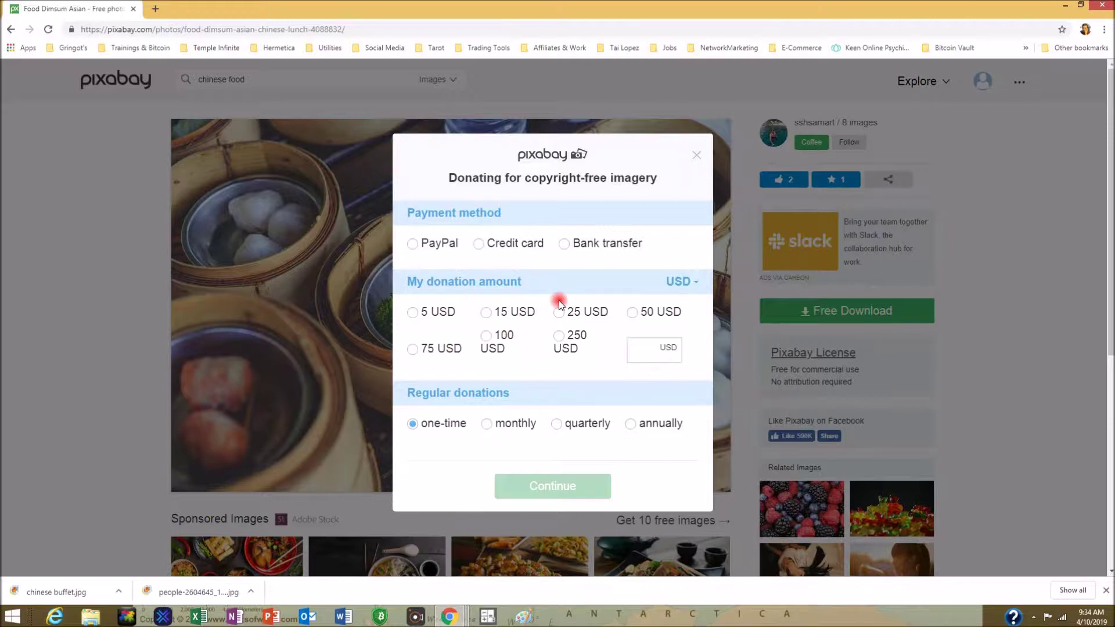
pyautogui.click(696, 157)
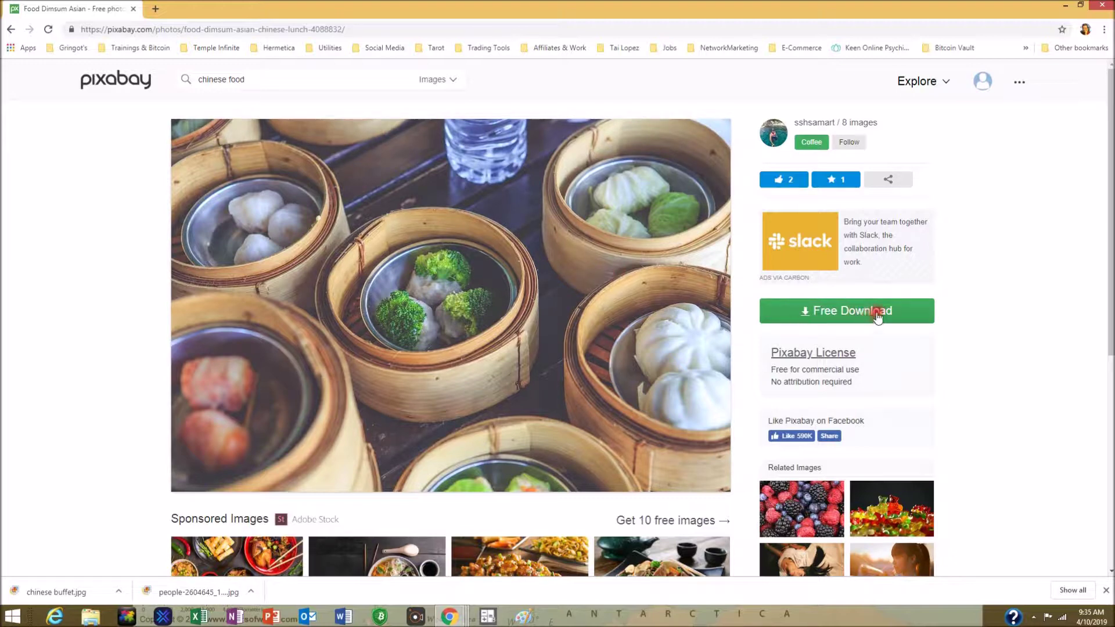
# Download the dim sum photo as a JPG at 1280×853.
pyautogui.click(855, 312)
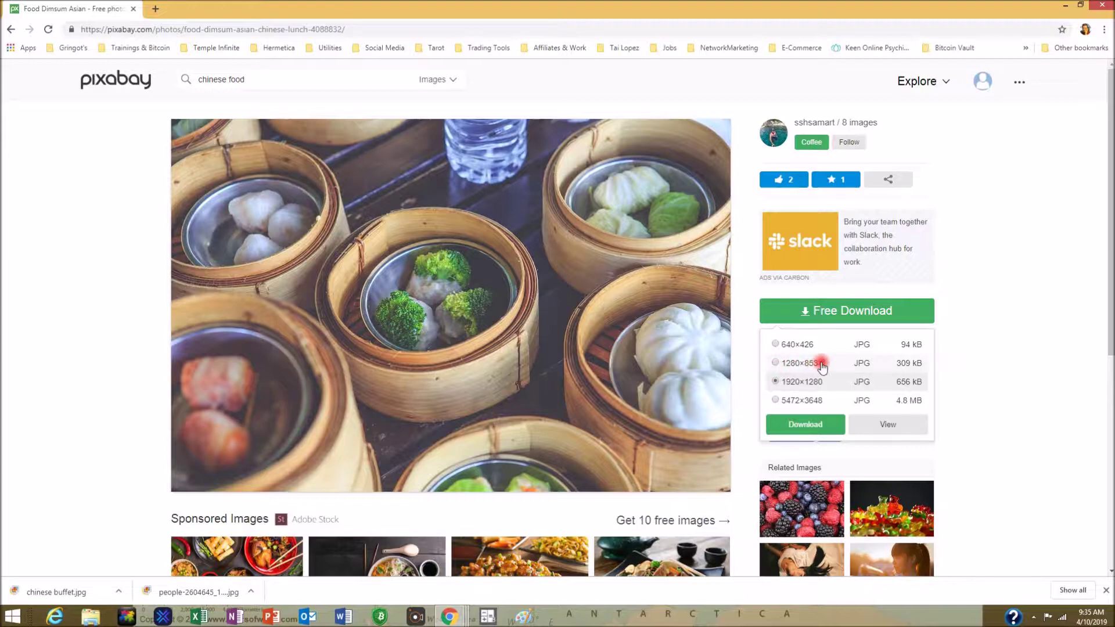
pyautogui.click(775, 362)
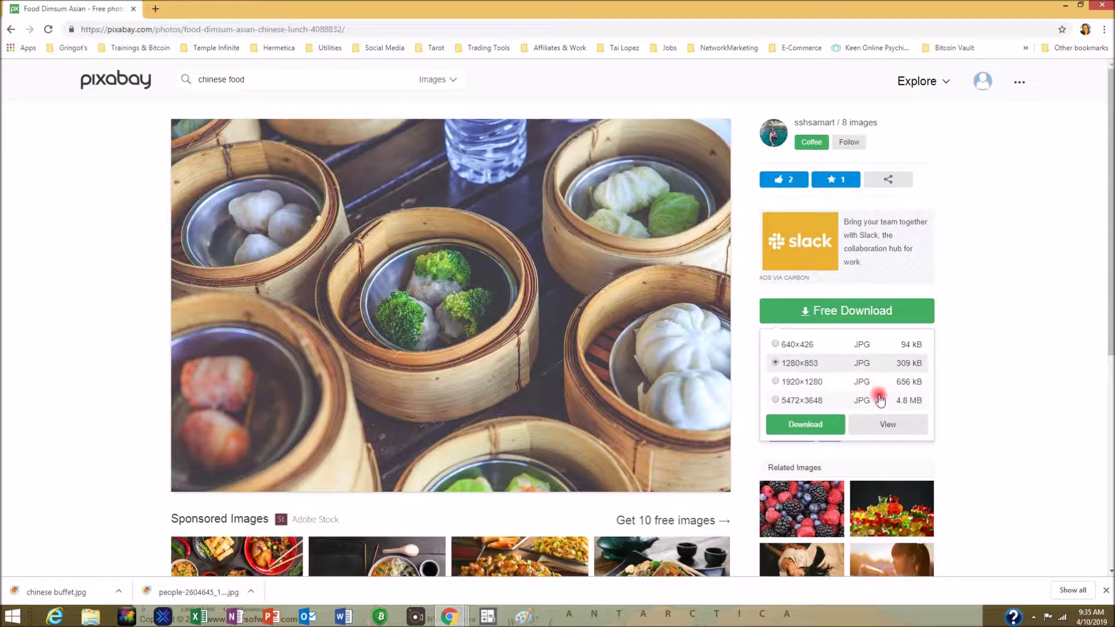
pyautogui.click(794, 425)
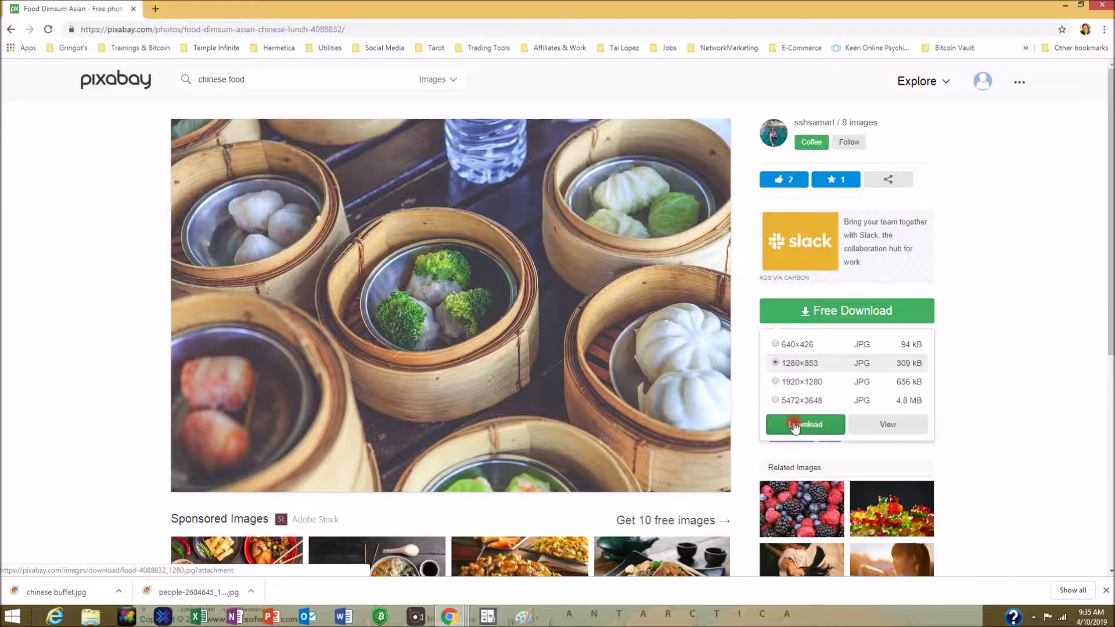
pyautogui.click(795, 425)
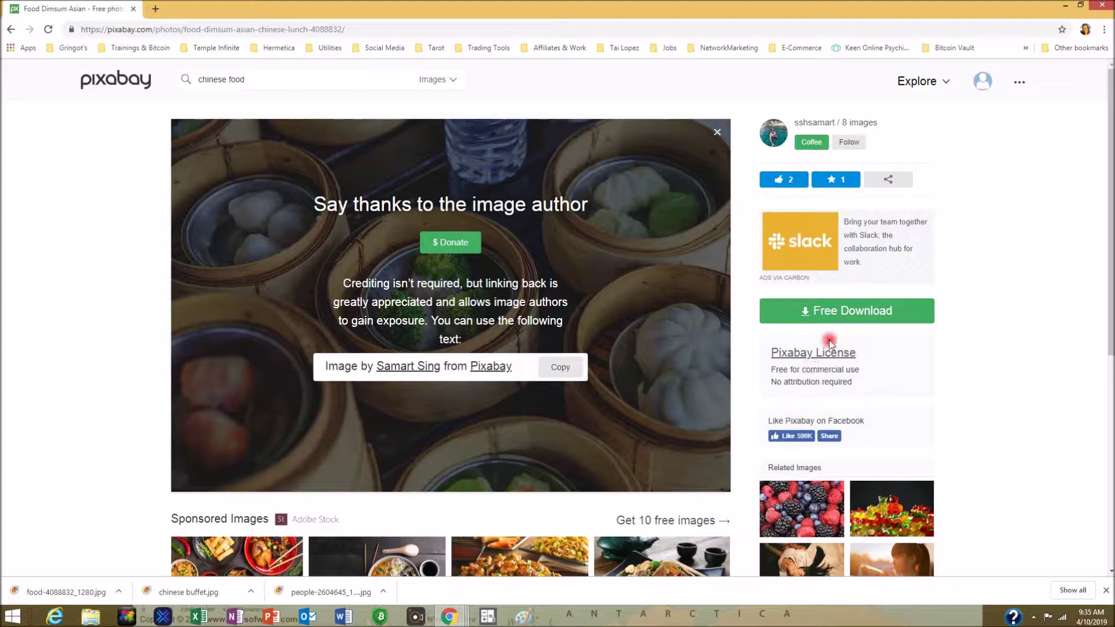
# View the 1280×853 version on its own, save it as JPEG 000 in the Public Domain Art folder, and close the image view.
pyautogui.click(816, 311)
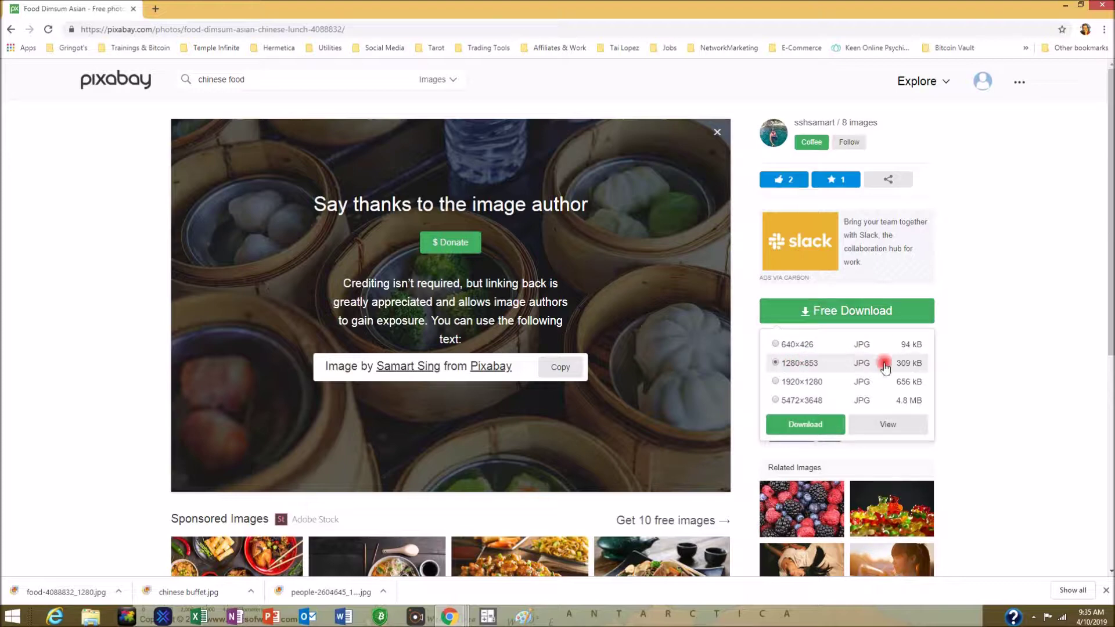
pyautogui.click(882, 426)
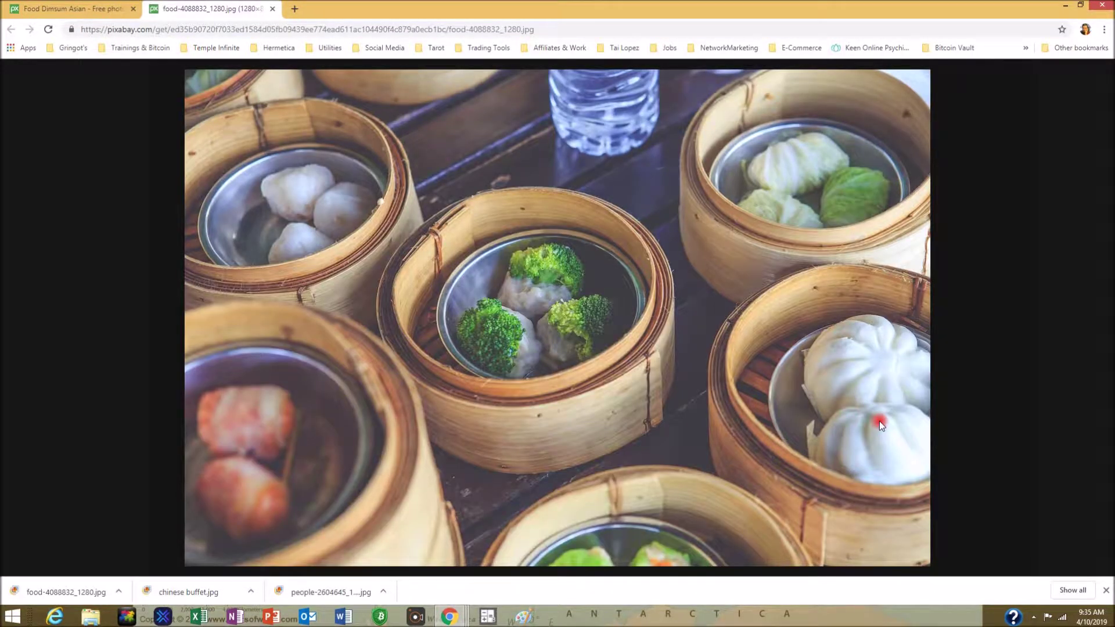
pyautogui.rightClick(628, 218)
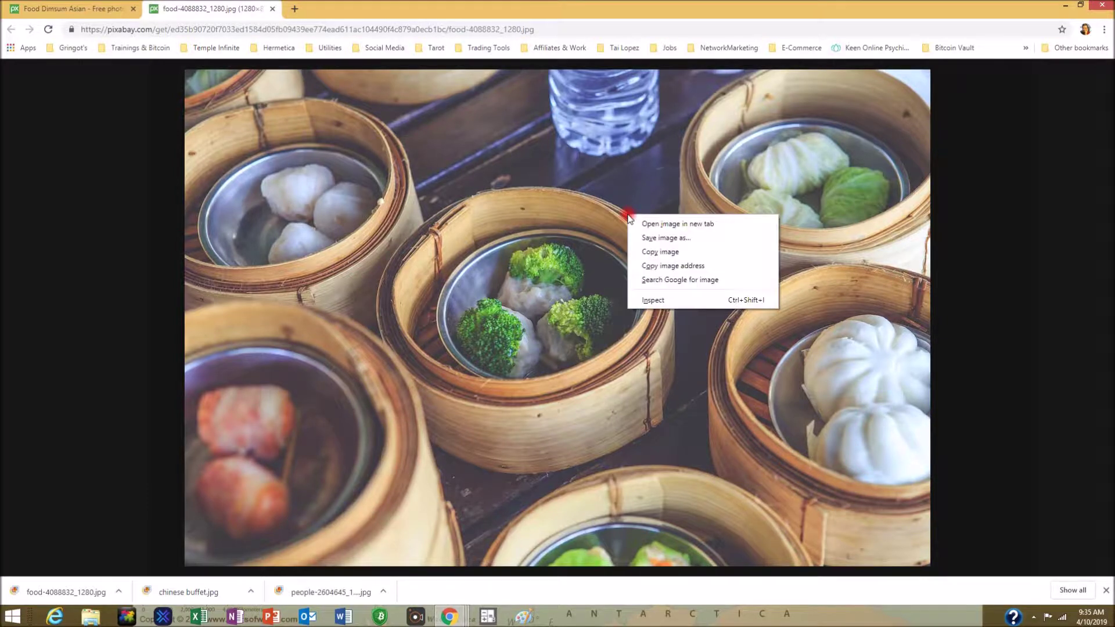
pyautogui.click(681, 238)
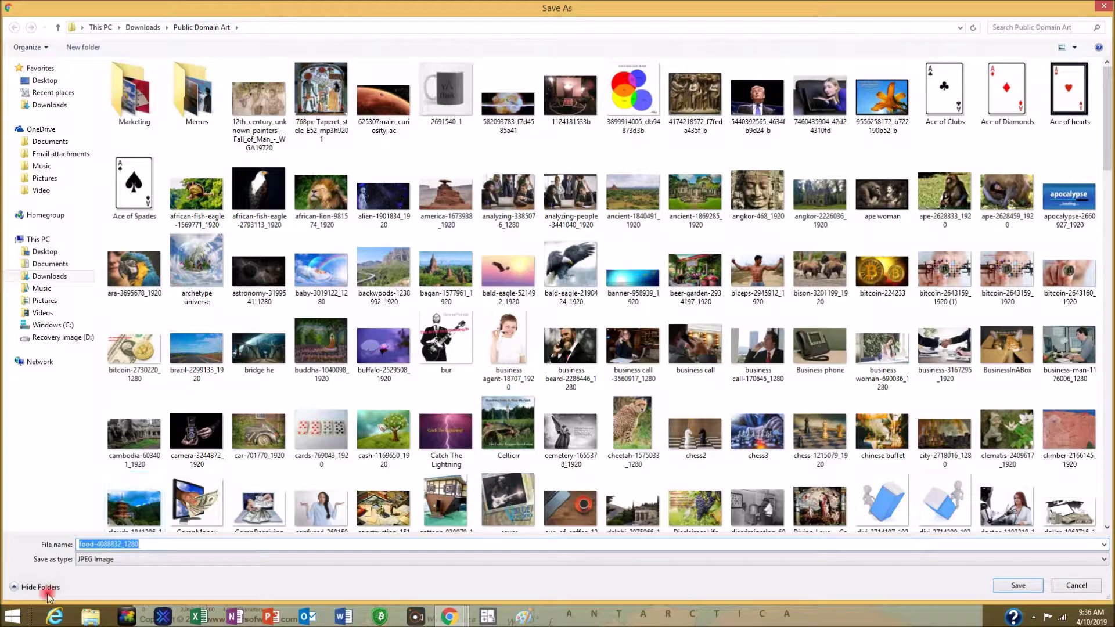
pyautogui.click(80, 544)
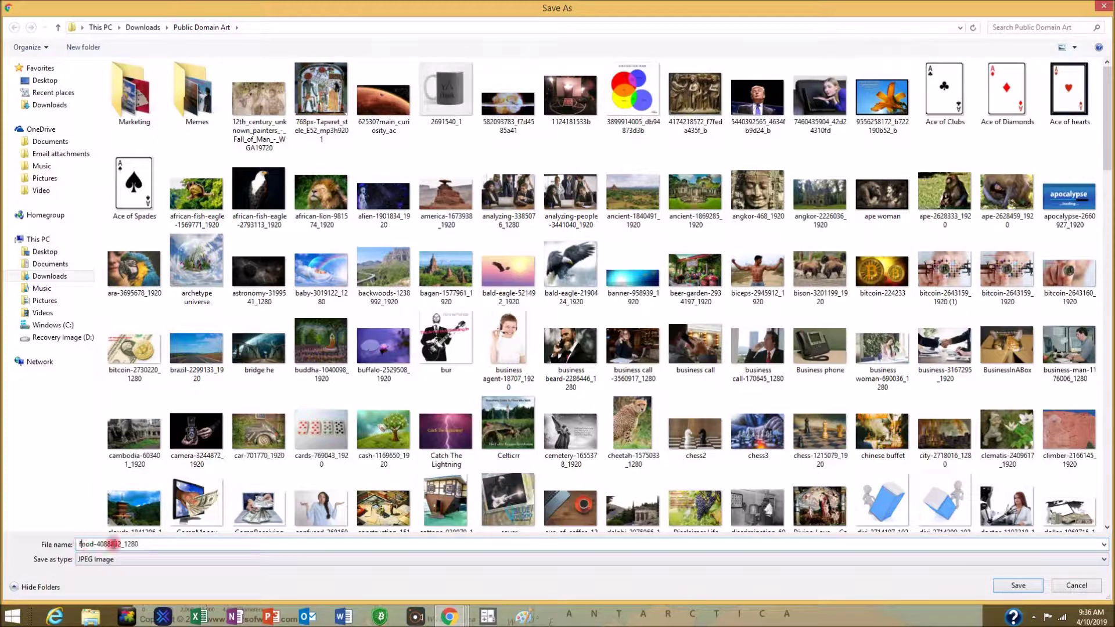
pyautogui.press('BackSpace')
pyautogui.press('BackSpace')
pyautogui.press('BackSpace')
pyautogui.press('Delete')
pyautogui.press('Delete')
pyautogui.press('Delete')
pyautogui.press('Delete')
pyautogui.press('Delete')
pyautogui.press('Delete')
pyautogui.press('Delete')
pyautogui.press('Delete')
pyautogui.press('Delete')
pyautogui.press('Delete')
pyautogui.press('Delete')
pyautogui.press('Delete')
pyautogui.press('Delete')
pyautogui.press('Delete')
pyautogui.write('000')
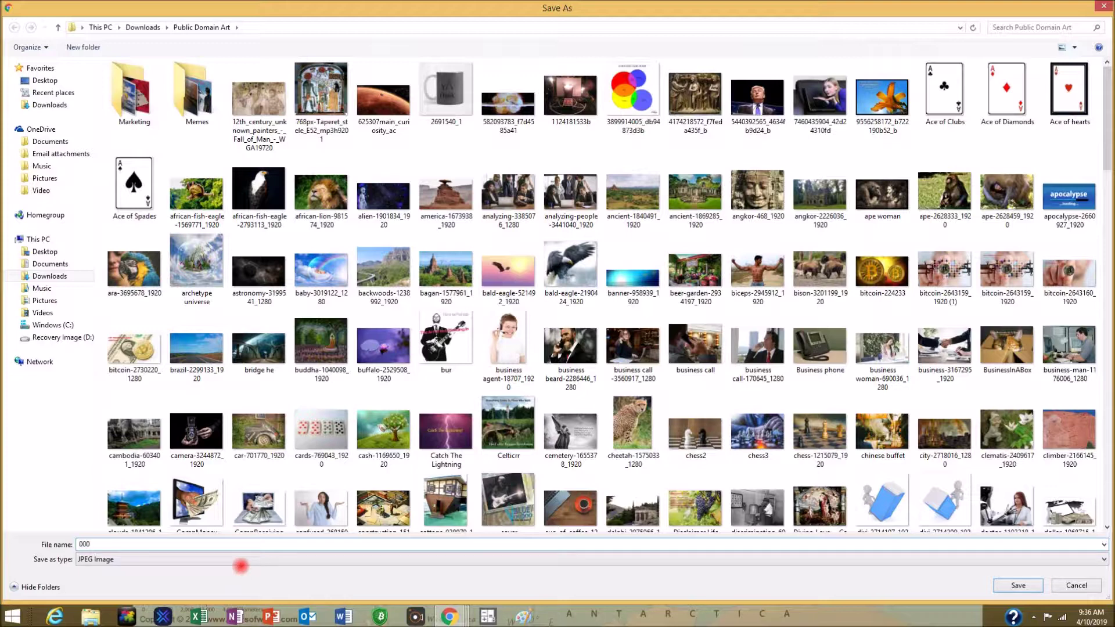
pyautogui.click(1021, 586)
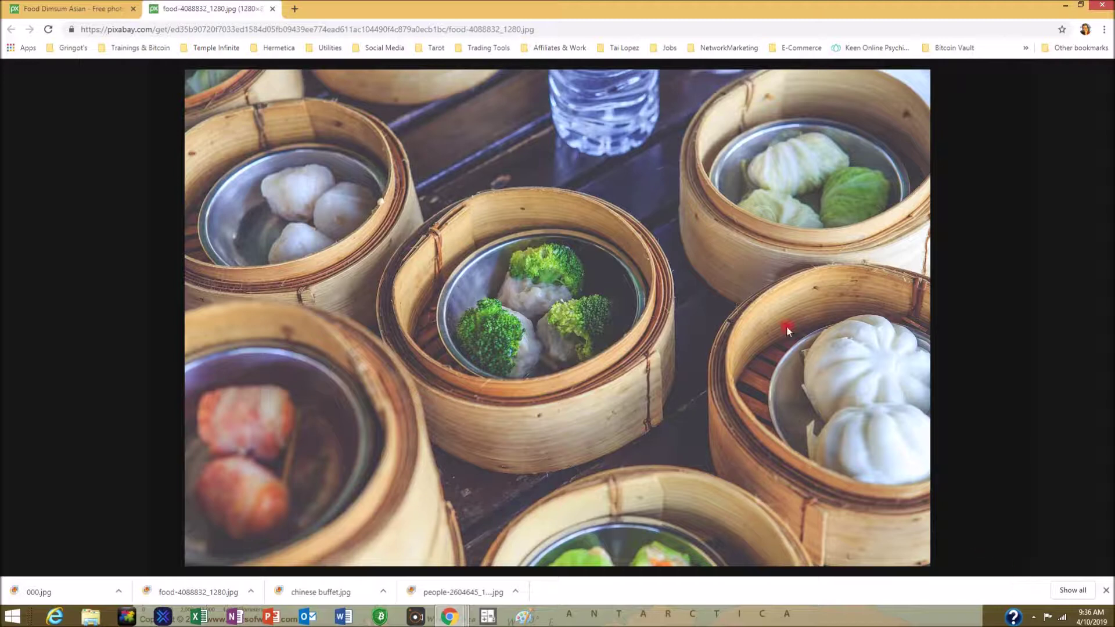
pyautogui.click(273, 8)
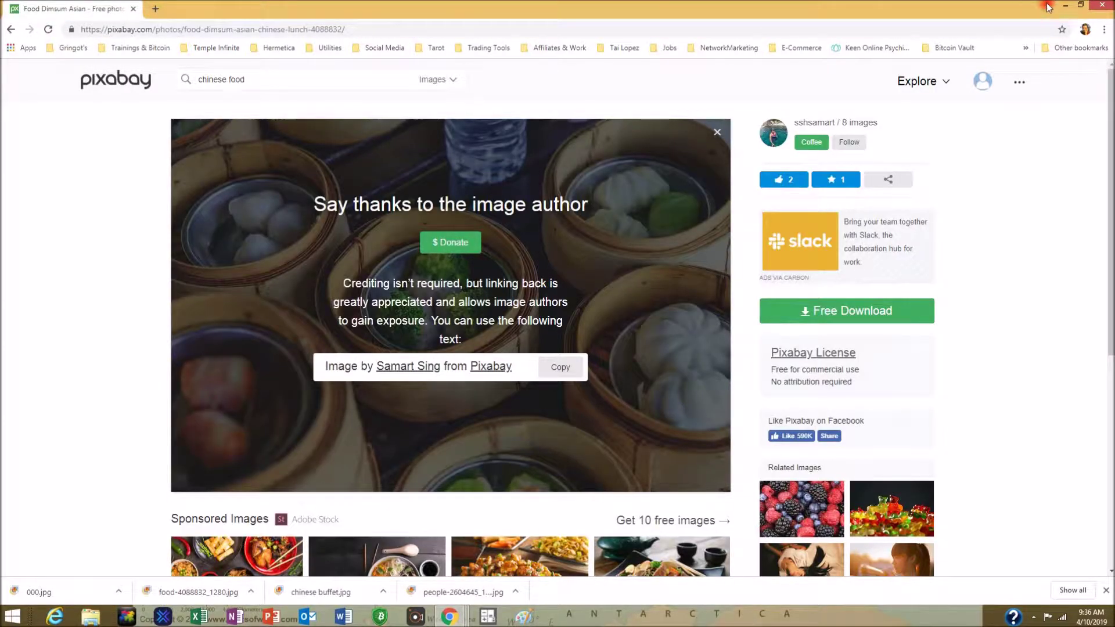
pyautogui.click(1065, 6)
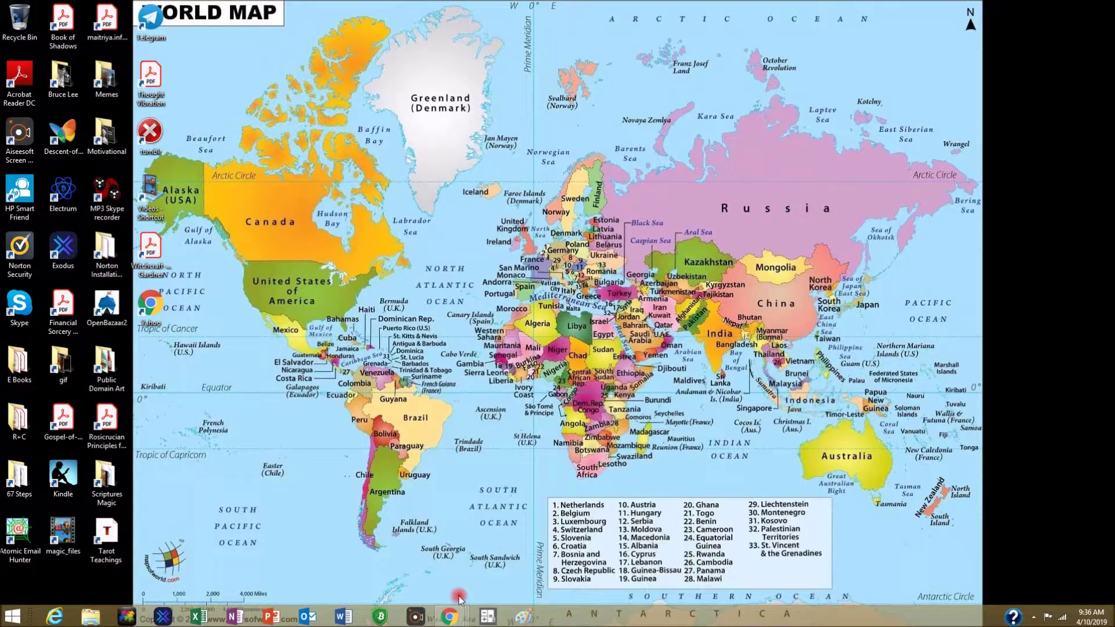
# Switch to the Postimage window and open its image upload page.
pyautogui.moveTo(453, 619)
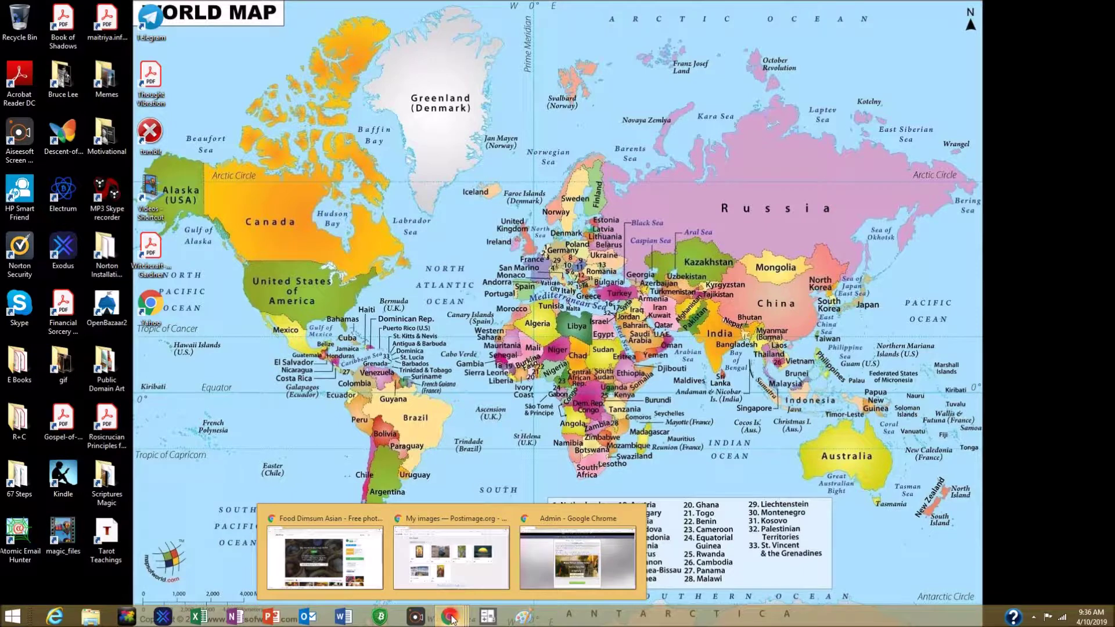
pyautogui.click(475, 550)
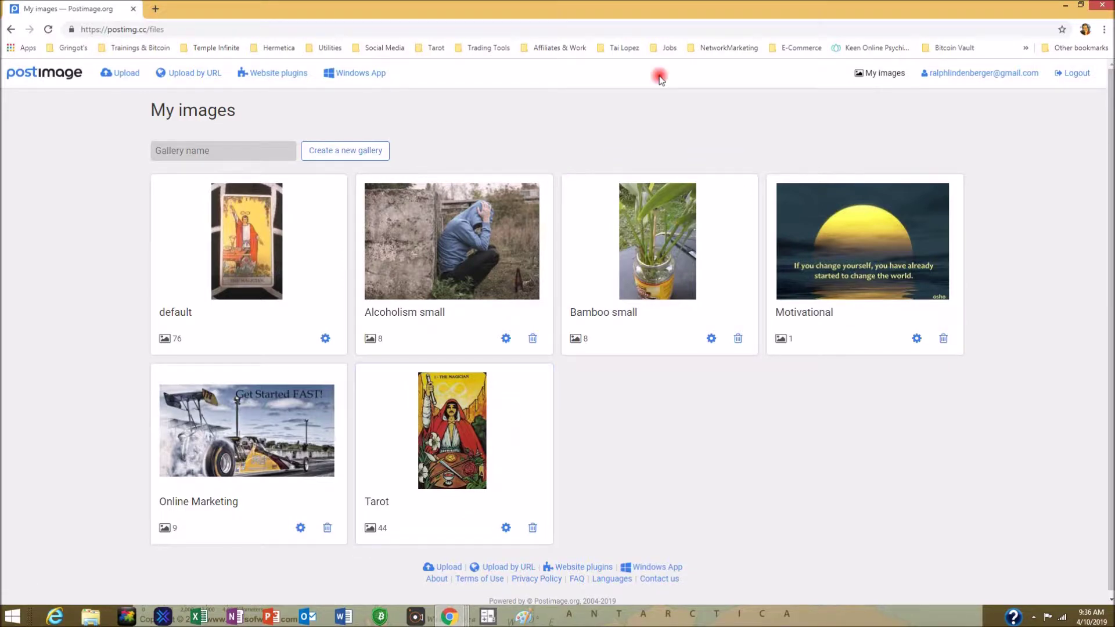
pyautogui.click(117, 74)
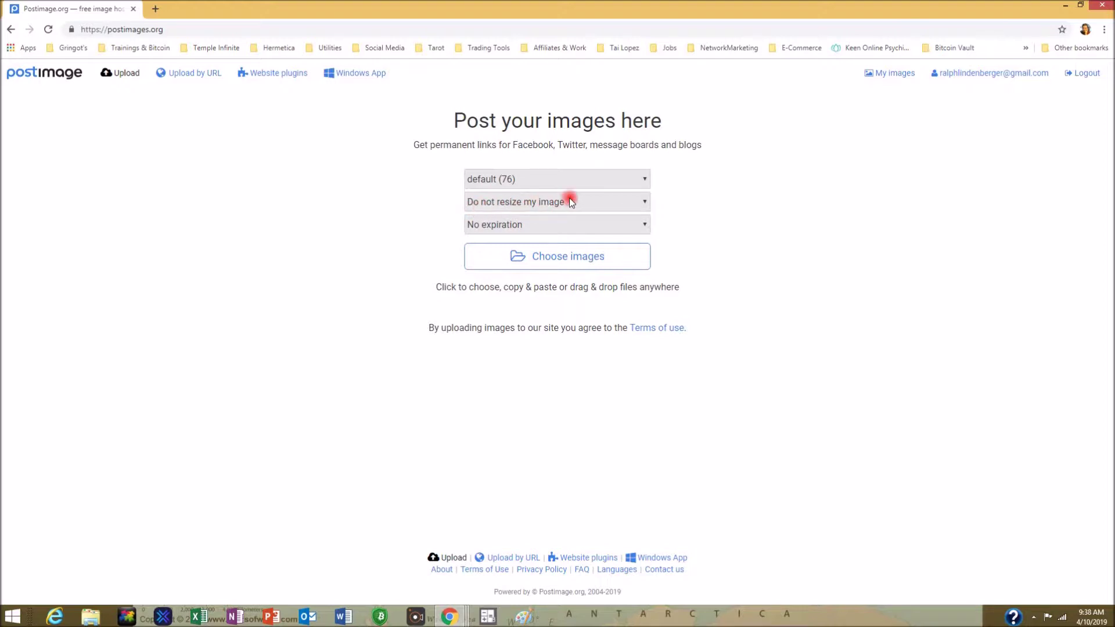
# Upload image 000 from the Public Domain Art folder to the default gallery, without resizing and with no expiration.
pyautogui.click(645, 204)
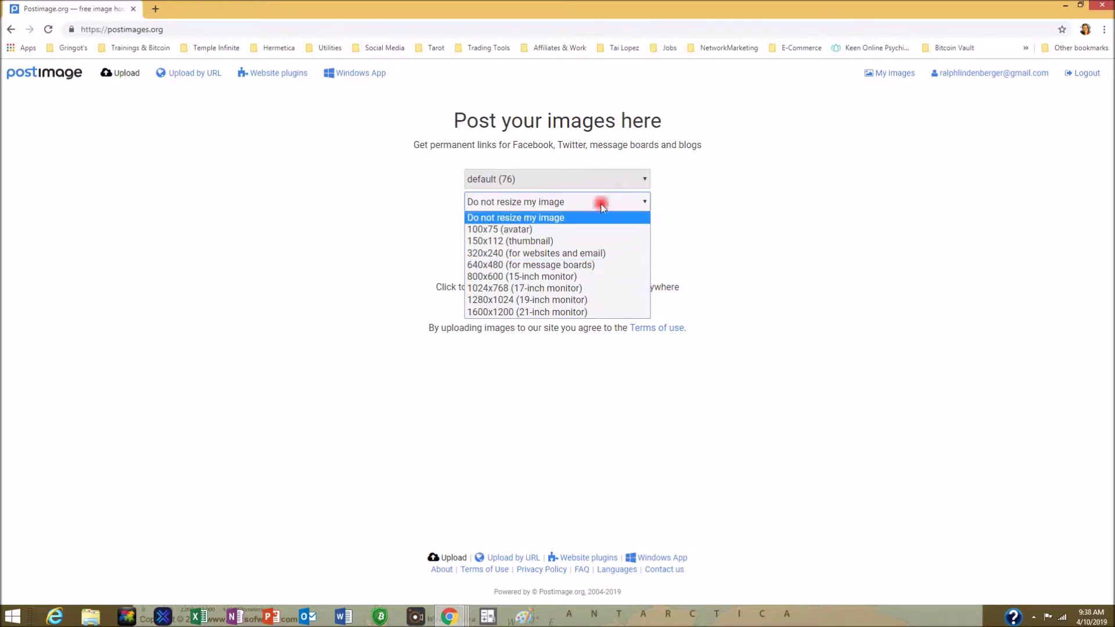
pyautogui.click(568, 217)
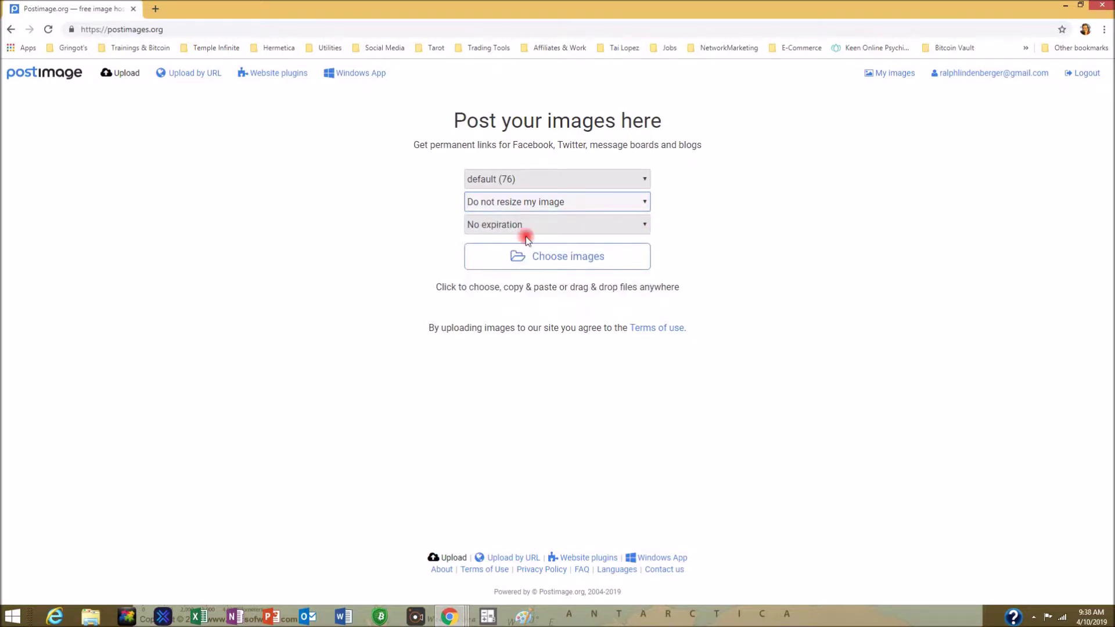
pyautogui.click(644, 226)
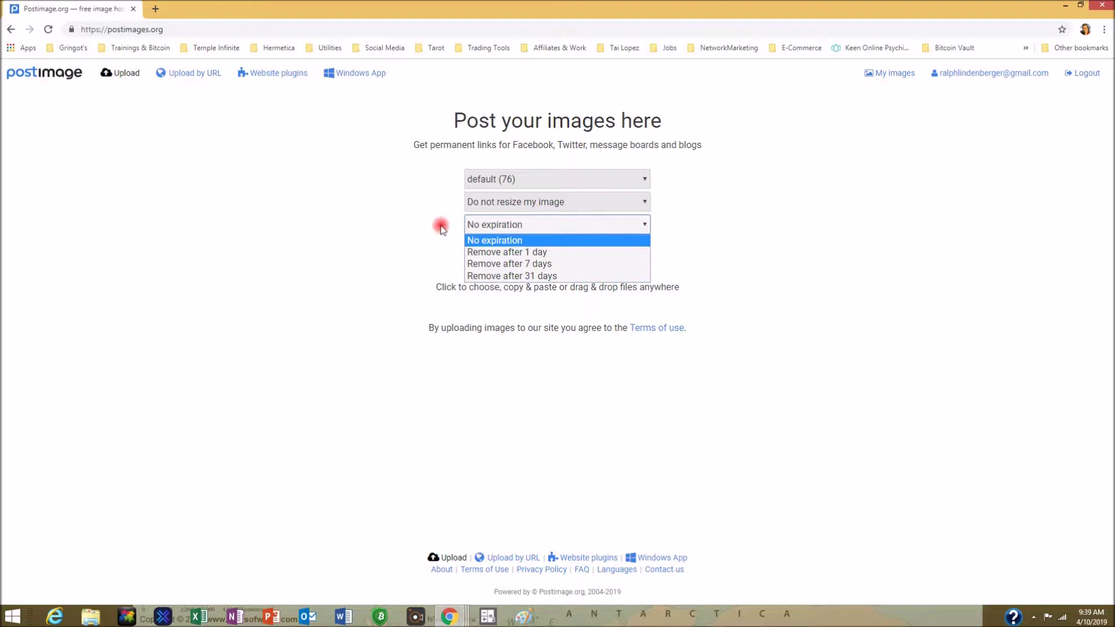
pyautogui.click(510, 240)
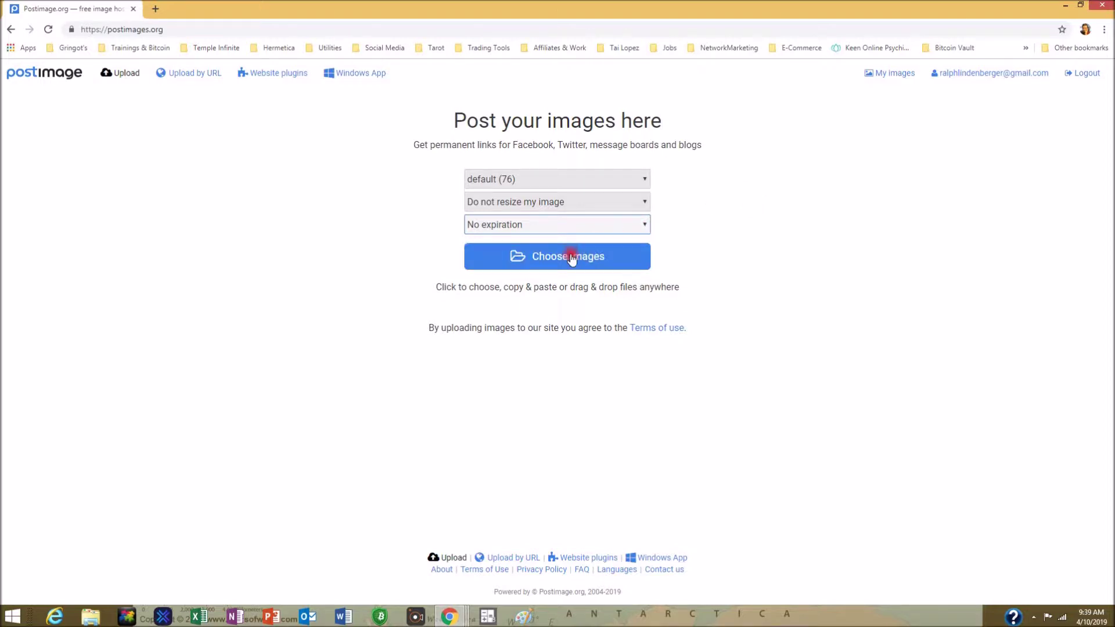
pyautogui.click(538, 259)
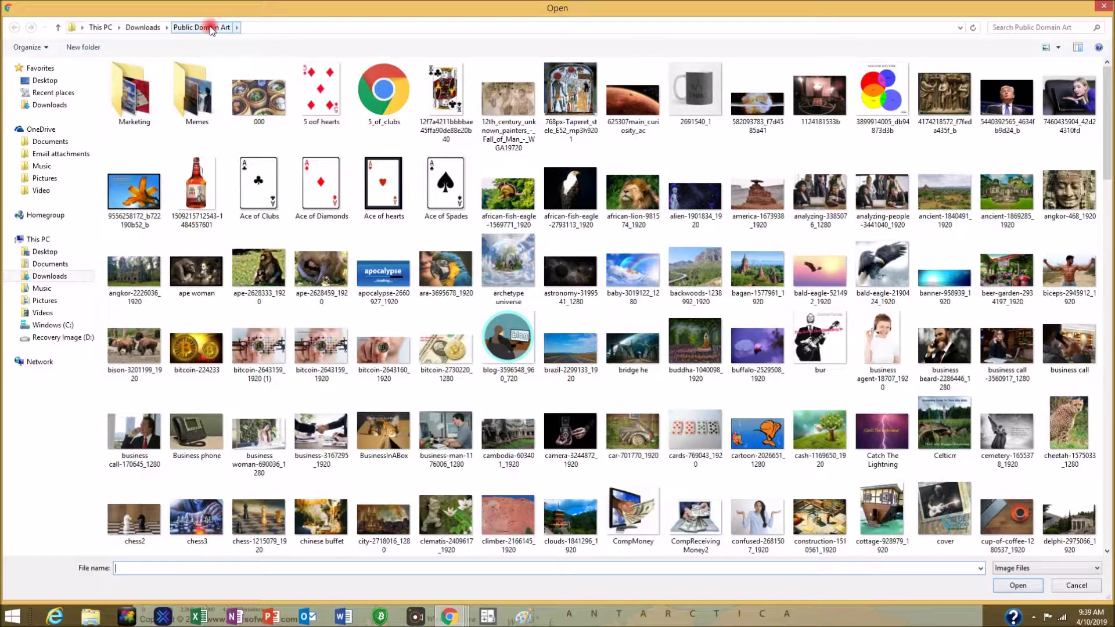
pyautogui.doubleClick(244, 105)
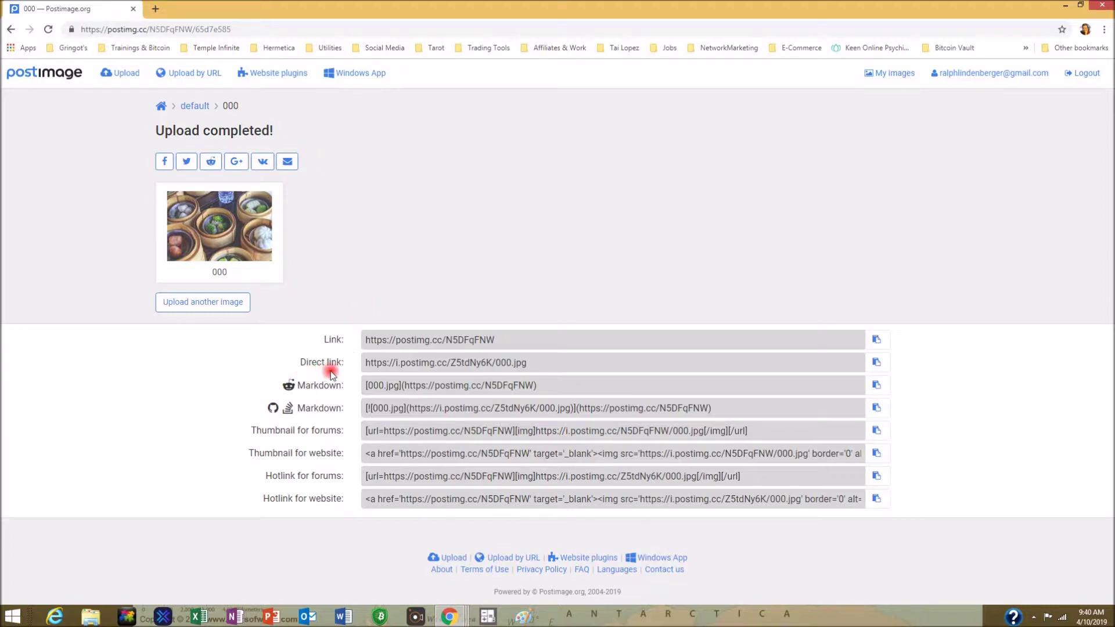
# Copy the direct link of the uploaded dim sum image and minimize the Postimage window.
pyautogui.click(367, 363)
pyautogui.rightClick(385, 362)
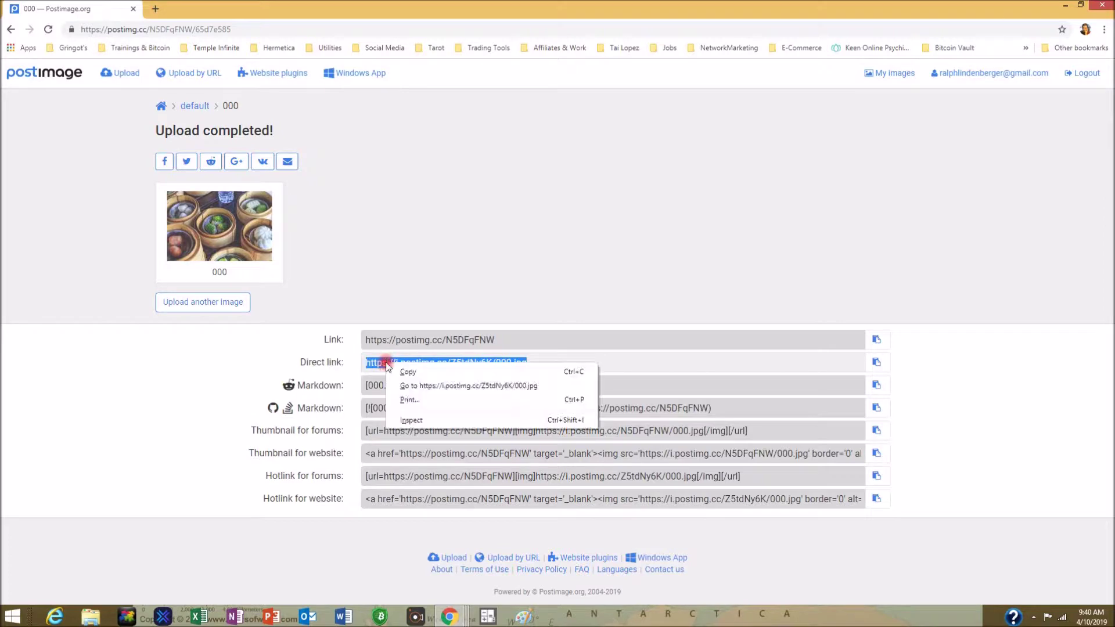
pyautogui.click(408, 367)
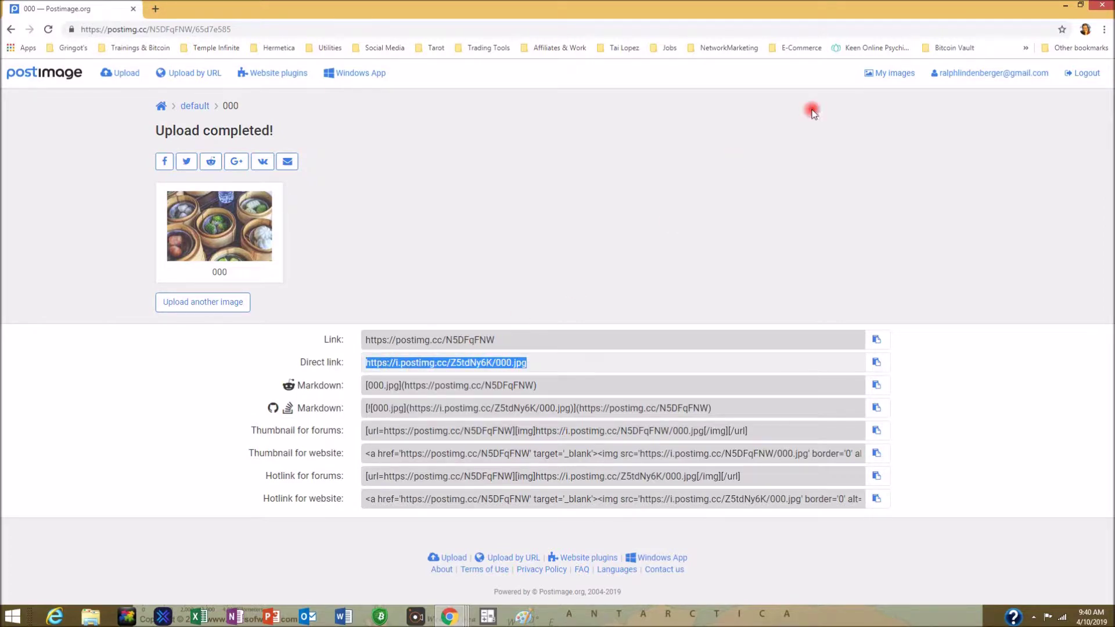
pyautogui.click(1066, 8)
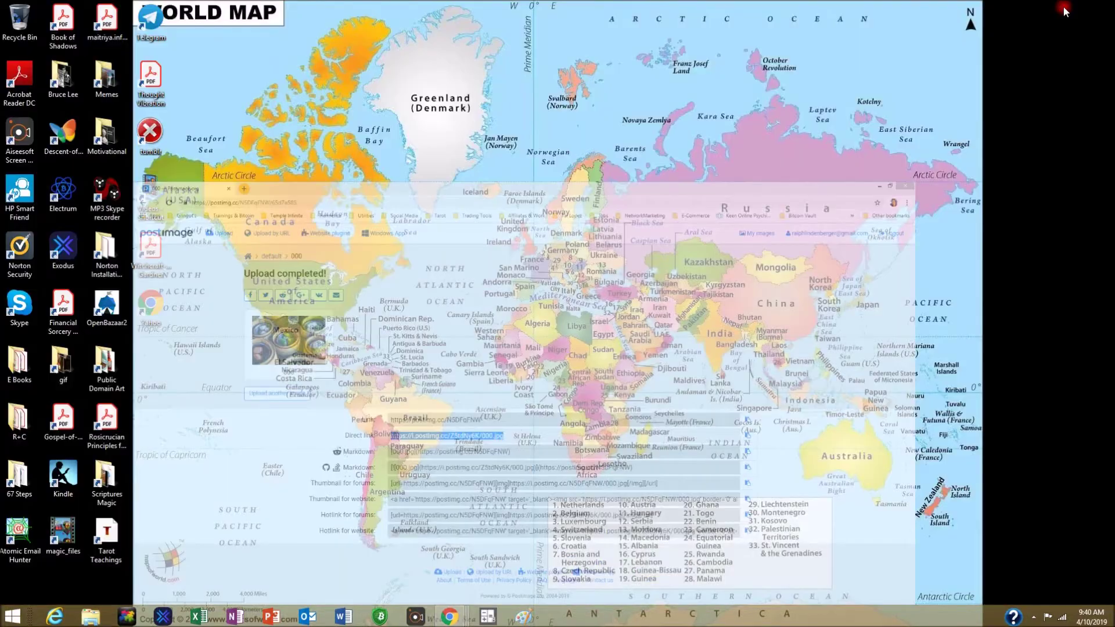
# Switch to the Power Lead System admin window and show the HTML source of the sales page body.
pyautogui.moveTo(444, 617)
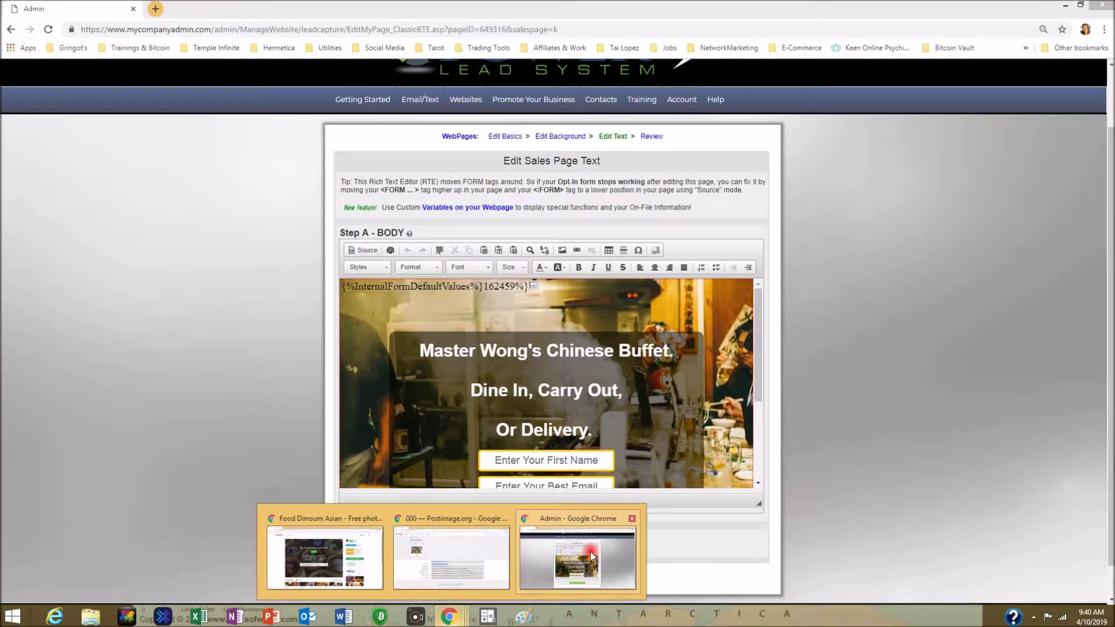
pyautogui.click(592, 556)
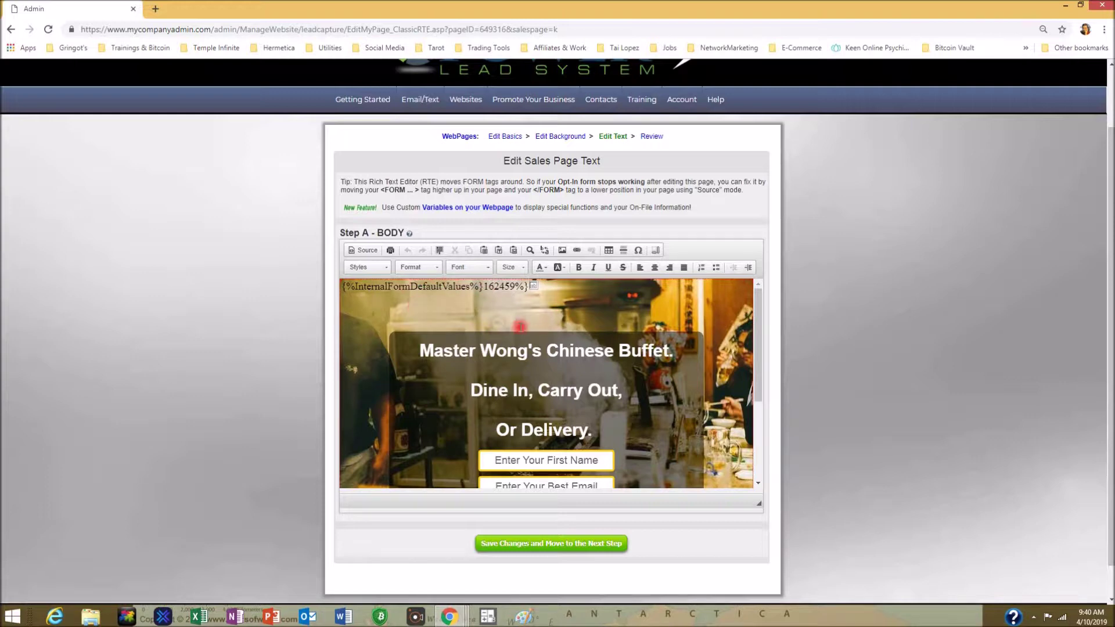
pyautogui.scroll(-1, 838, 309)
pyautogui.scroll(1, 838, 309)
pyautogui.click(360, 250)
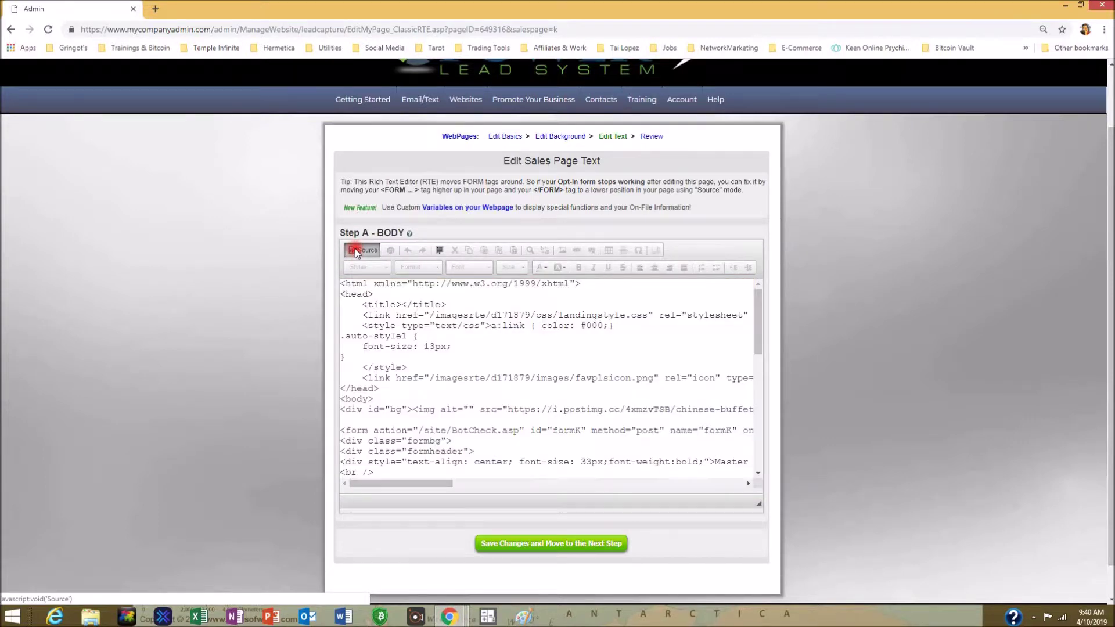
# Find "jpg" in the page source and enlarge the source editor so the whole background image address can be read.
pyautogui.hotkey('ctrl', 'f')
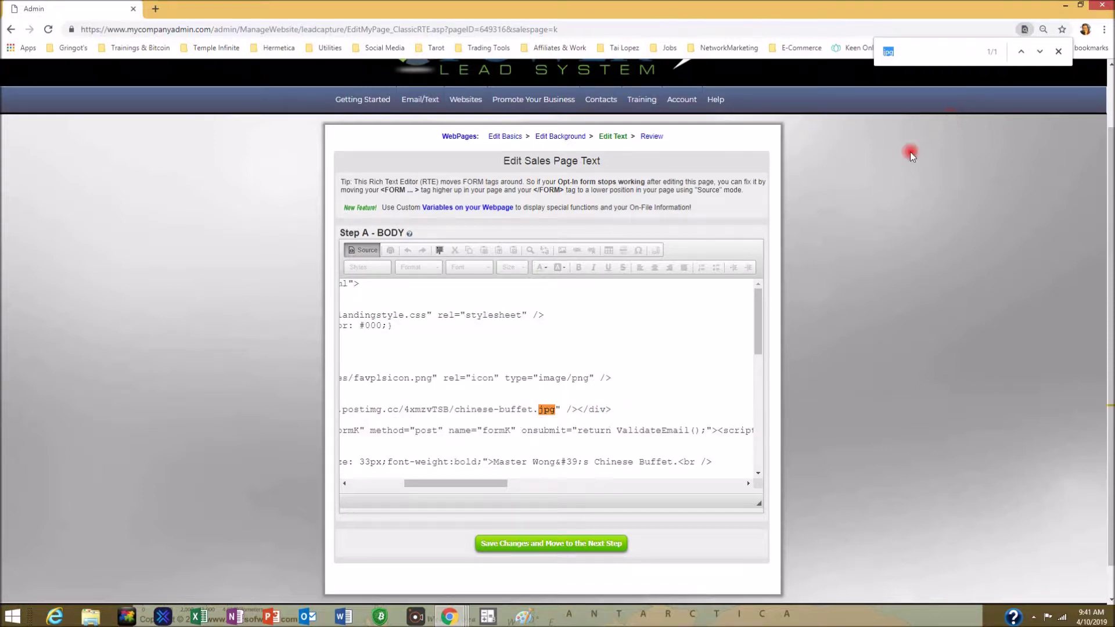
pyautogui.click(639, 303)
pyautogui.moveTo(759, 502); pyautogui.dragTo(994, 625)
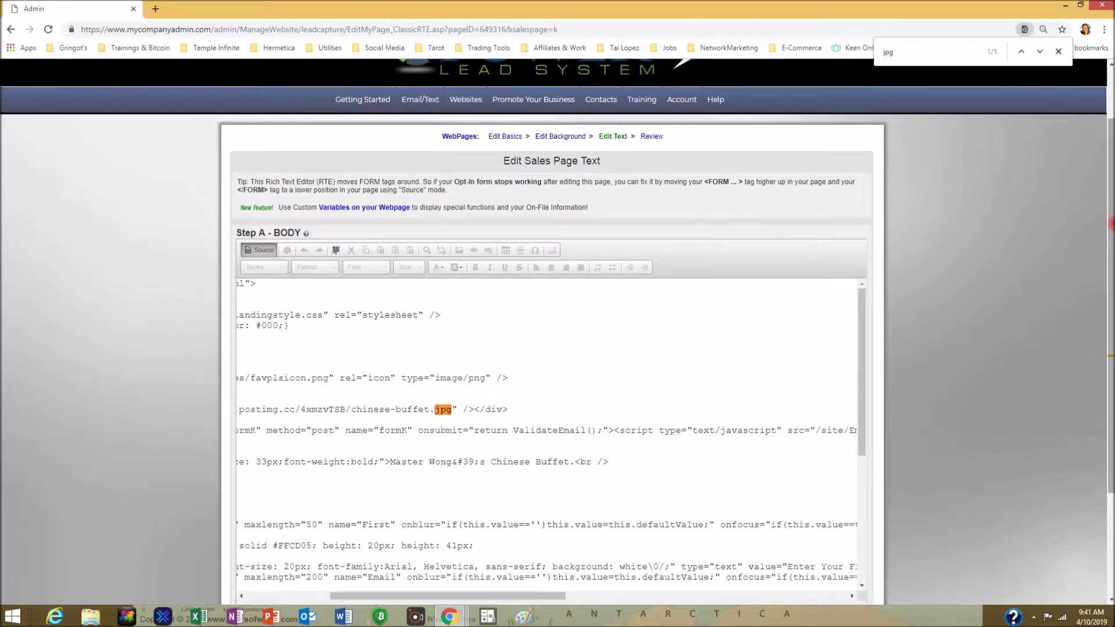
pyautogui.moveTo(1106, 225); pyautogui.dragTo(1100, 307)
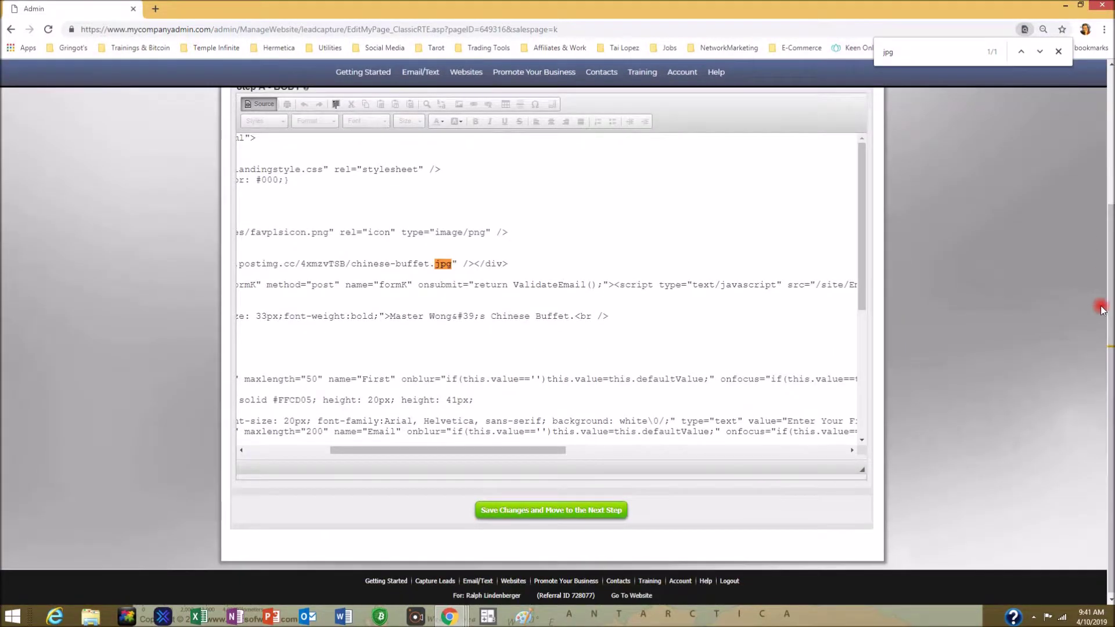
pyautogui.click(439, 454)
pyautogui.moveTo(436, 452); pyautogui.dragTo(331, 462)
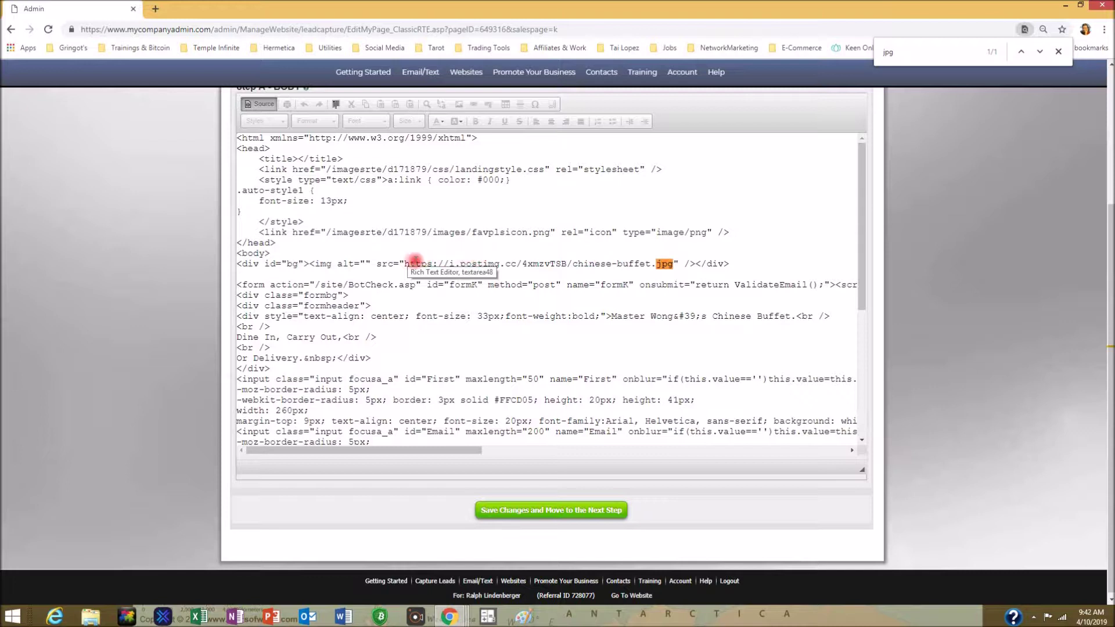
pyautogui.moveTo(405, 263); pyautogui.dragTo(671, 263)
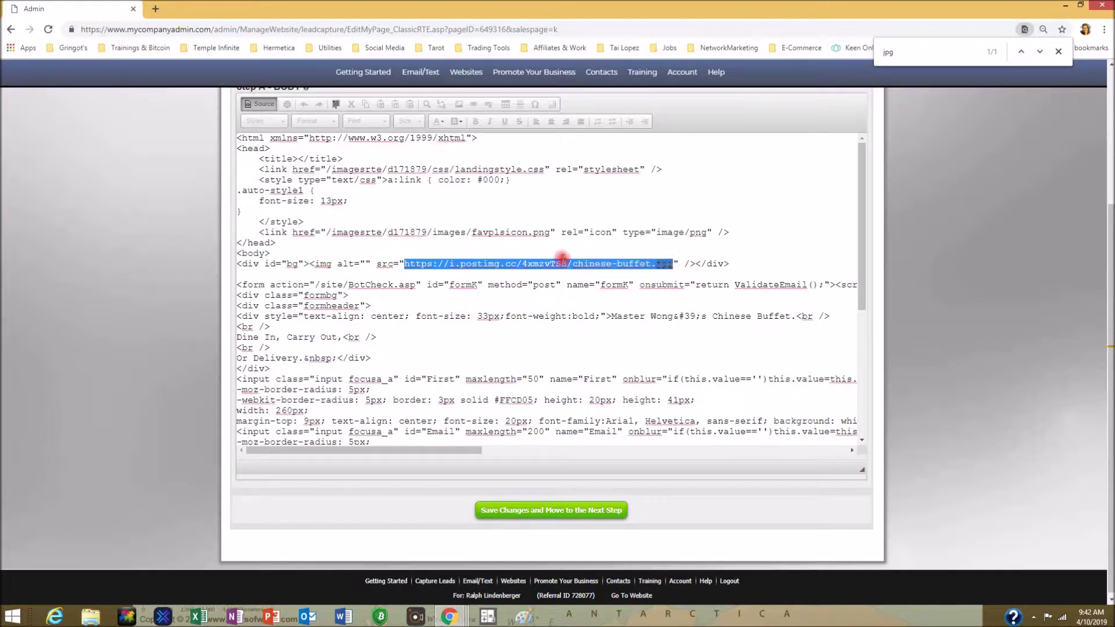
pyautogui.rightClick(514, 265)
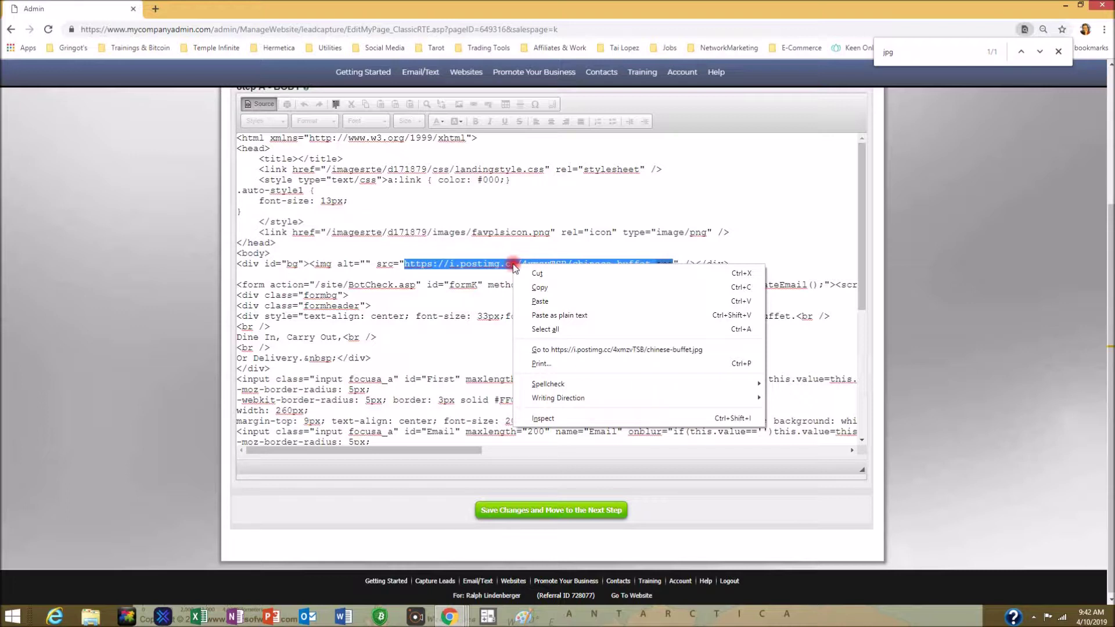
pyautogui.click(539, 287)
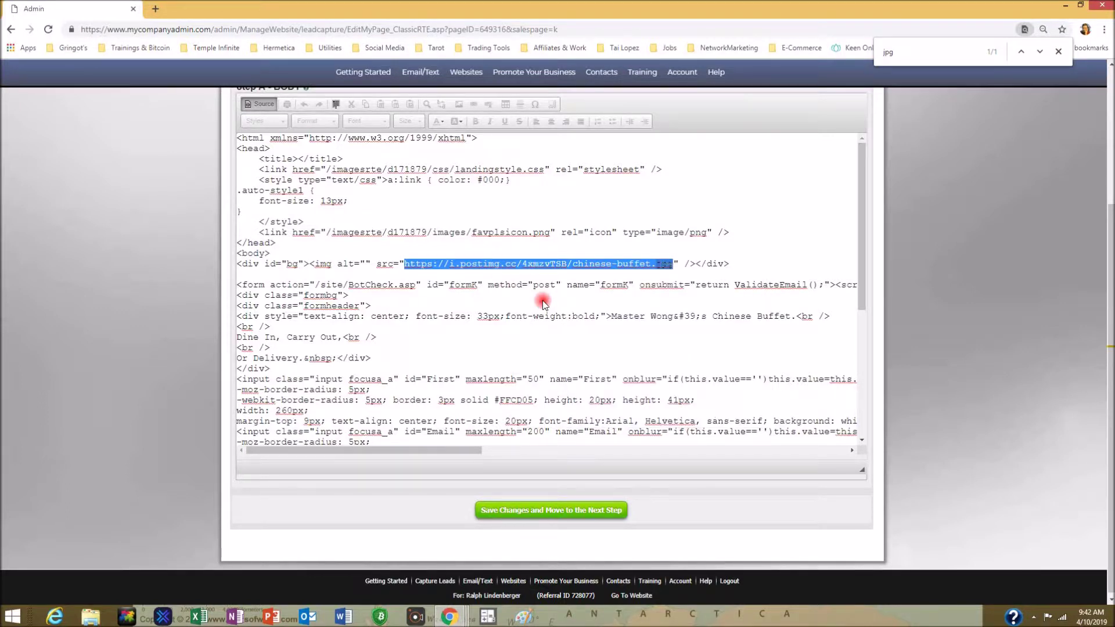
pyautogui.hotkey('ctrl', 'v')
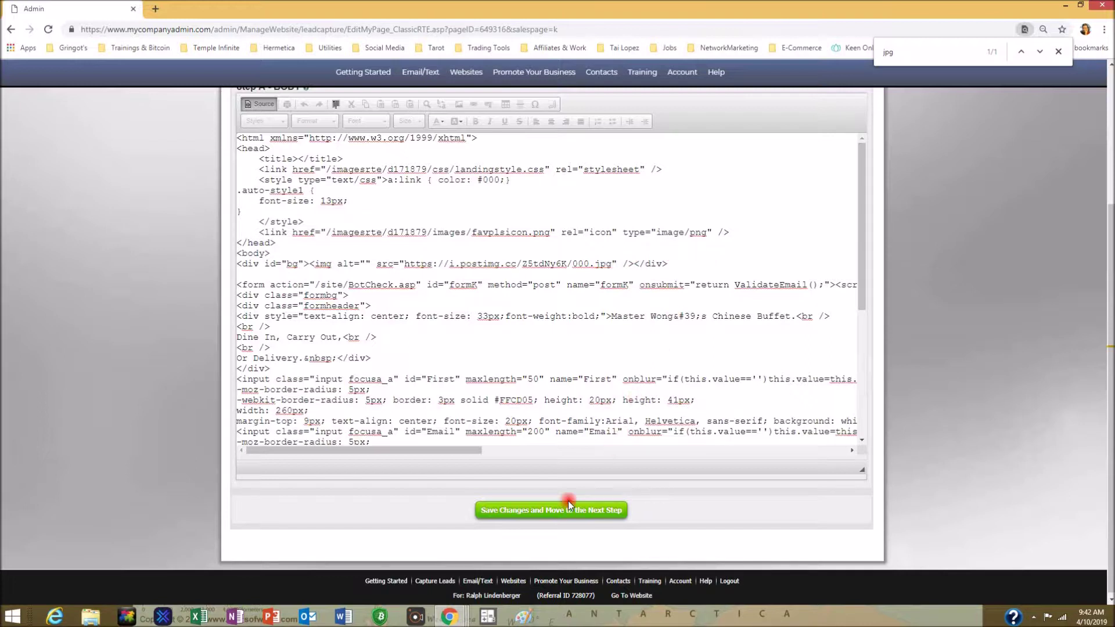
pyautogui.click(521, 511)
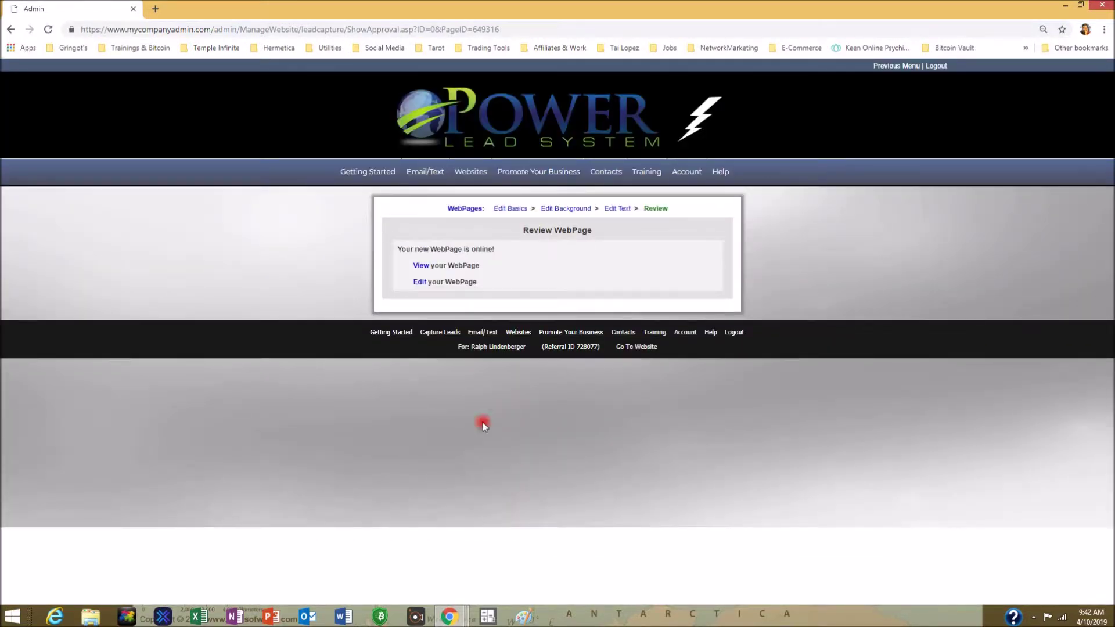
# View the published capture page through its test link to check the new background, and close that view.
pyautogui.click(418, 265)
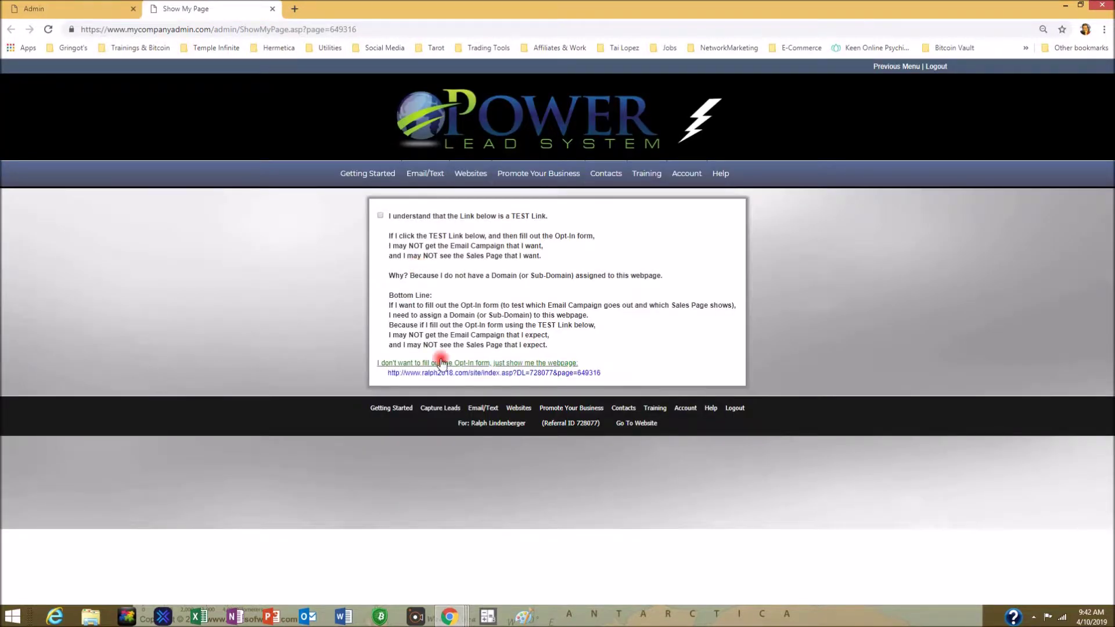
pyautogui.click(595, 372)
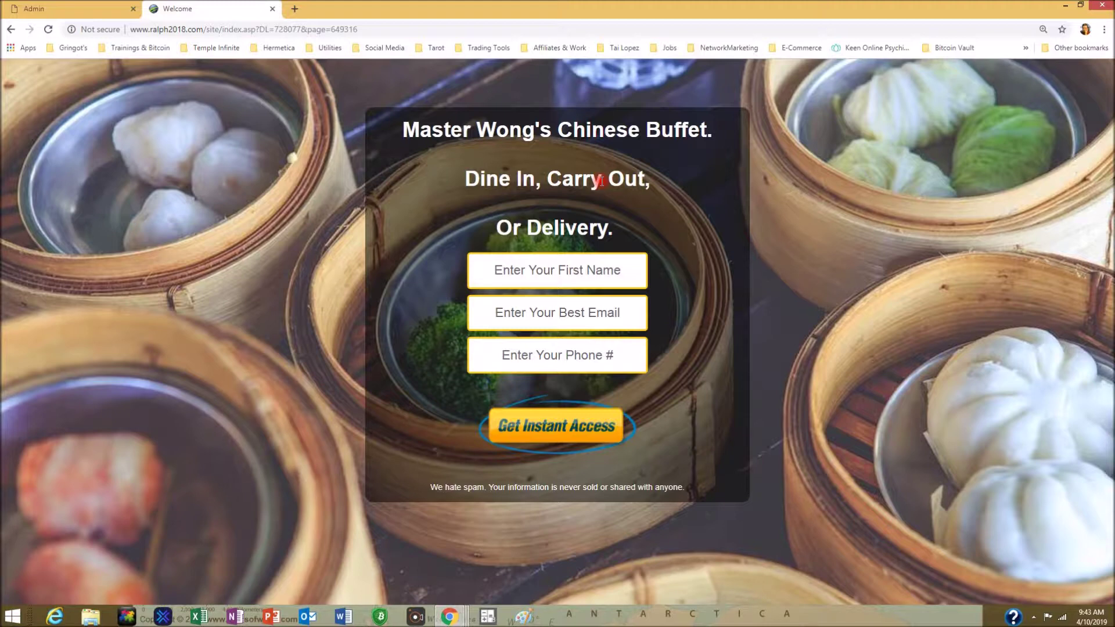
pyautogui.click(271, 9)
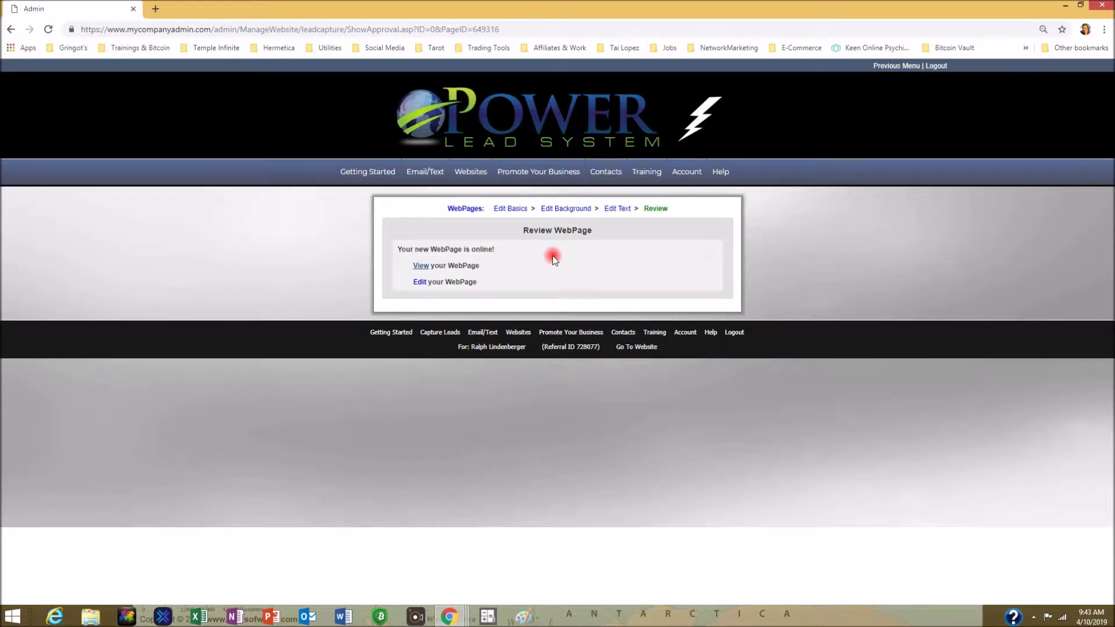
# Reopen the capture page in the text editor, look over its body, and minimize the admin window.
pyautogui.click(418, 284)
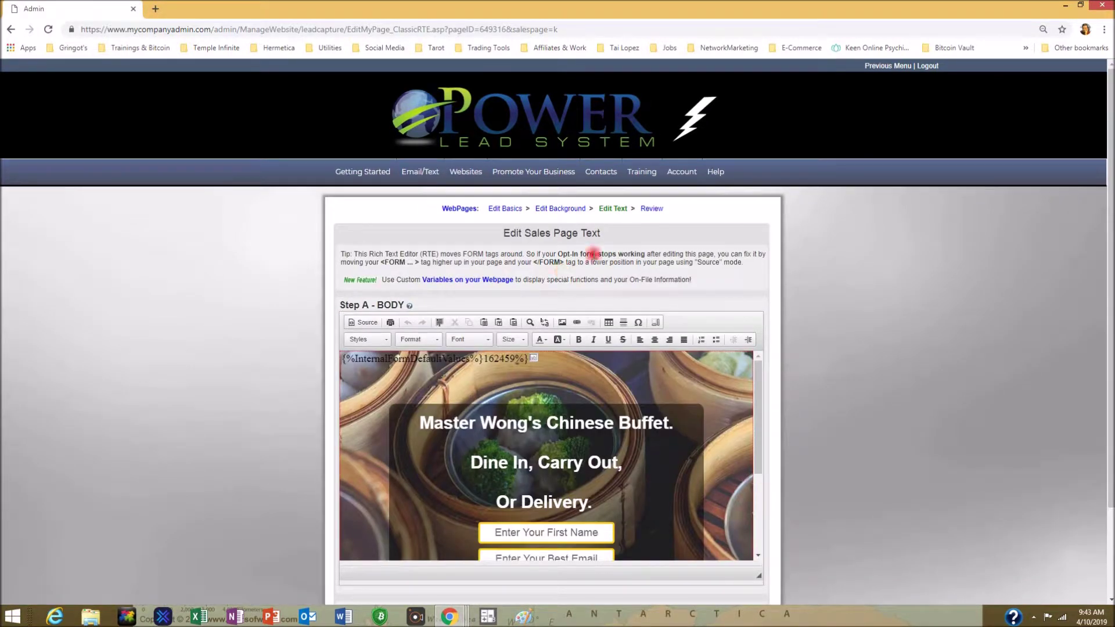
pyautogui.scroll(-1, 897, 270)
pyautogui.scroll(-1, 897, 269)
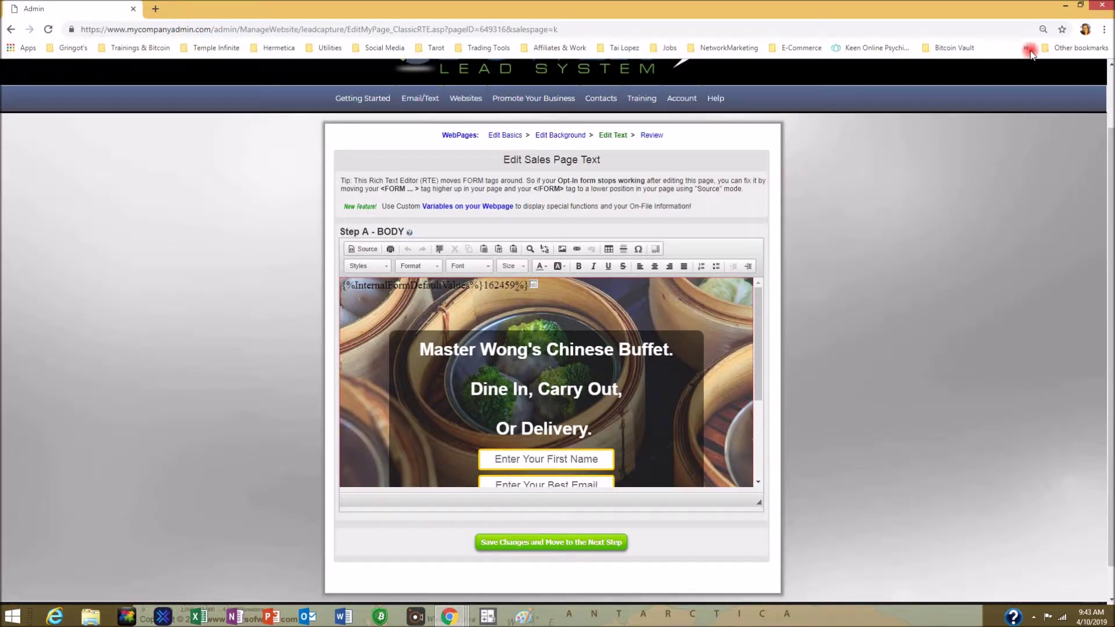
pyautogui.click(1064, 9)
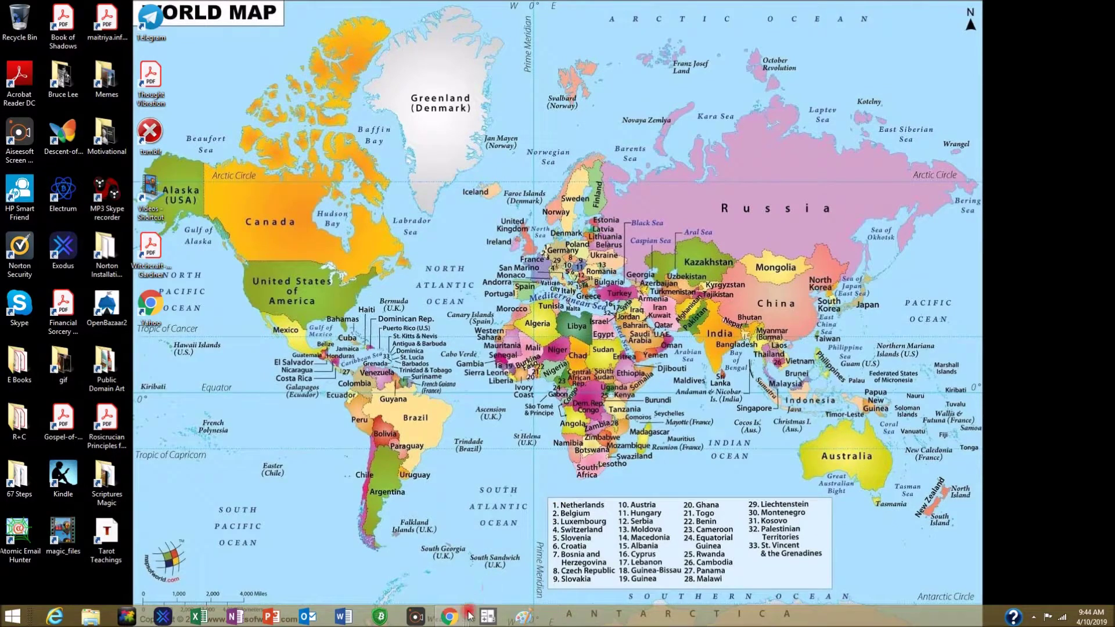
# Bring up the Postimage upload results window and close it.
pyautogui.moveTo(469, 614)
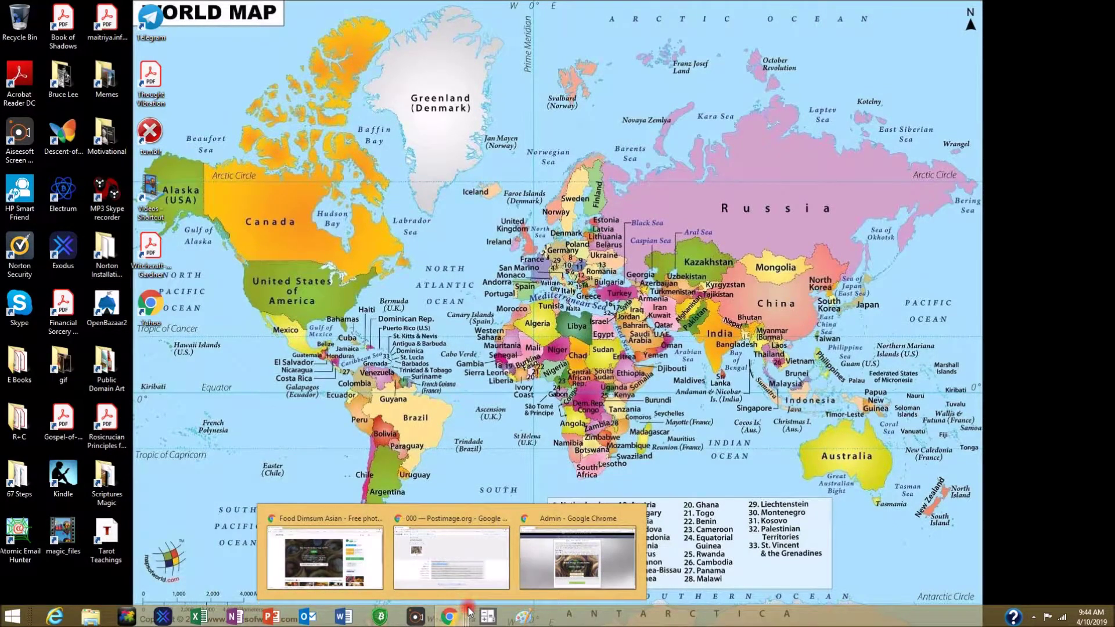
pyautogui.click(449, 577)
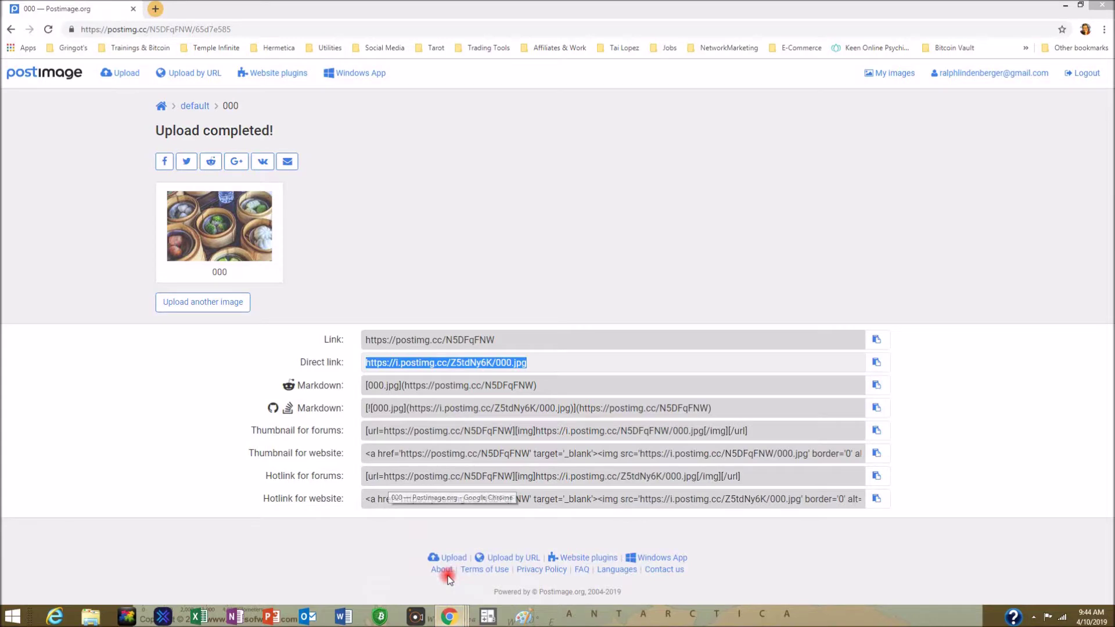
pyautogui.click(133, 8)
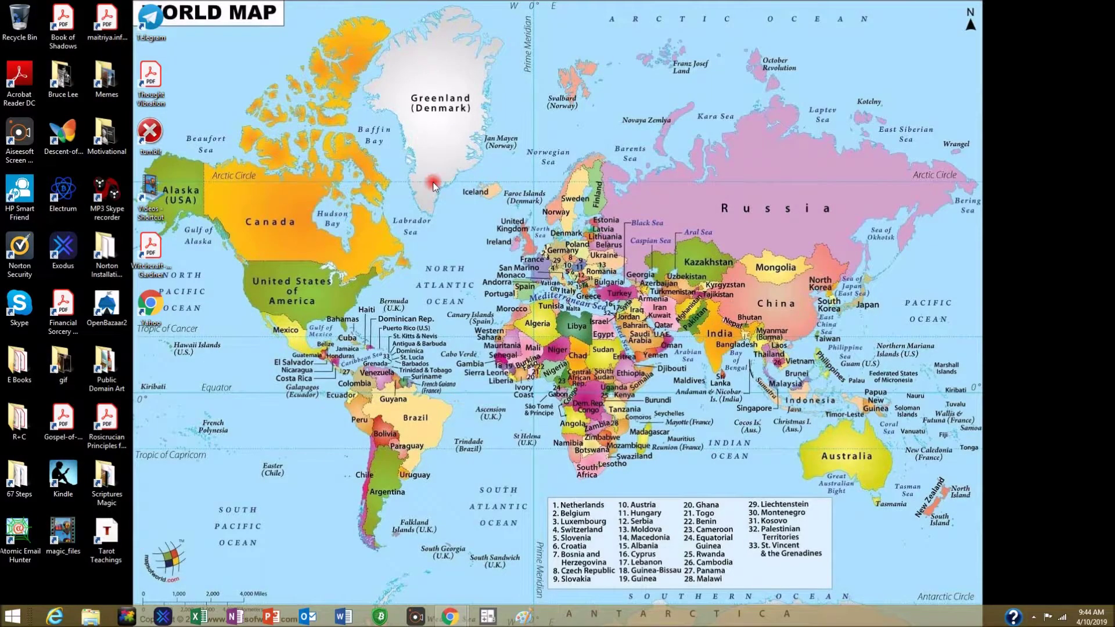
# Open a new browser window and go to the fraterralph.com blog.
pyautogui.moveTo(450, 620)
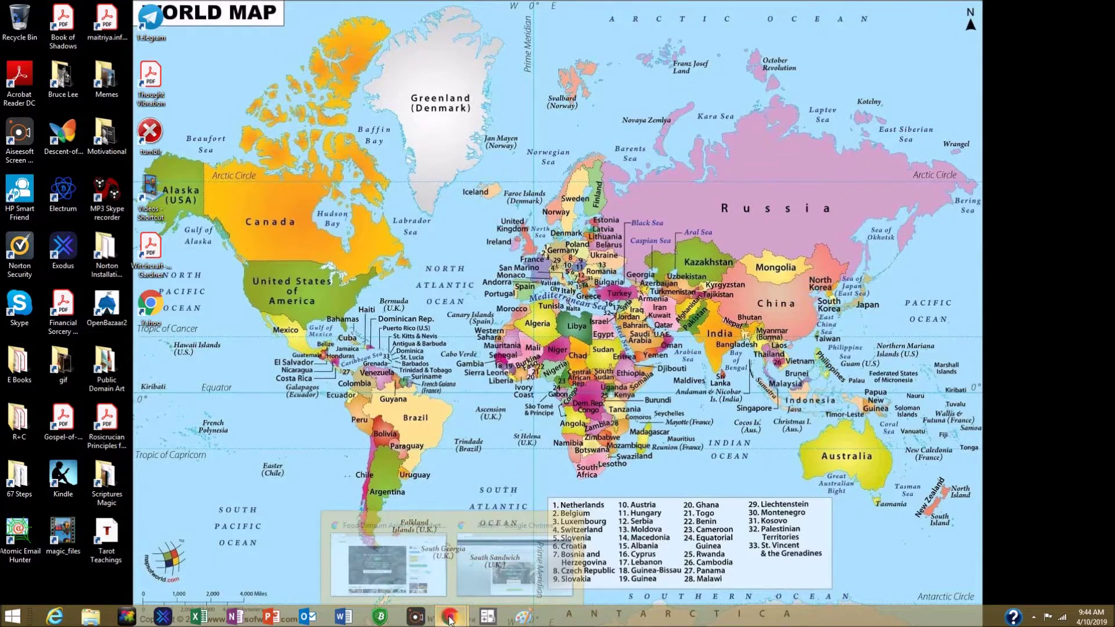
pyautogui.rightClick(450, 619)
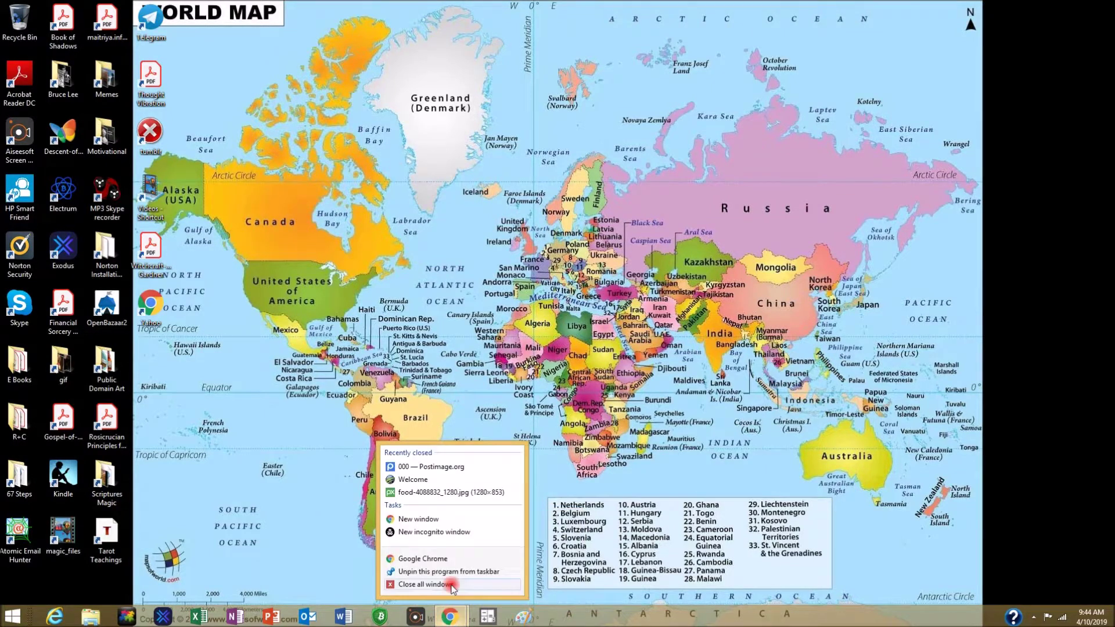
pyautogui.click(444, 529)
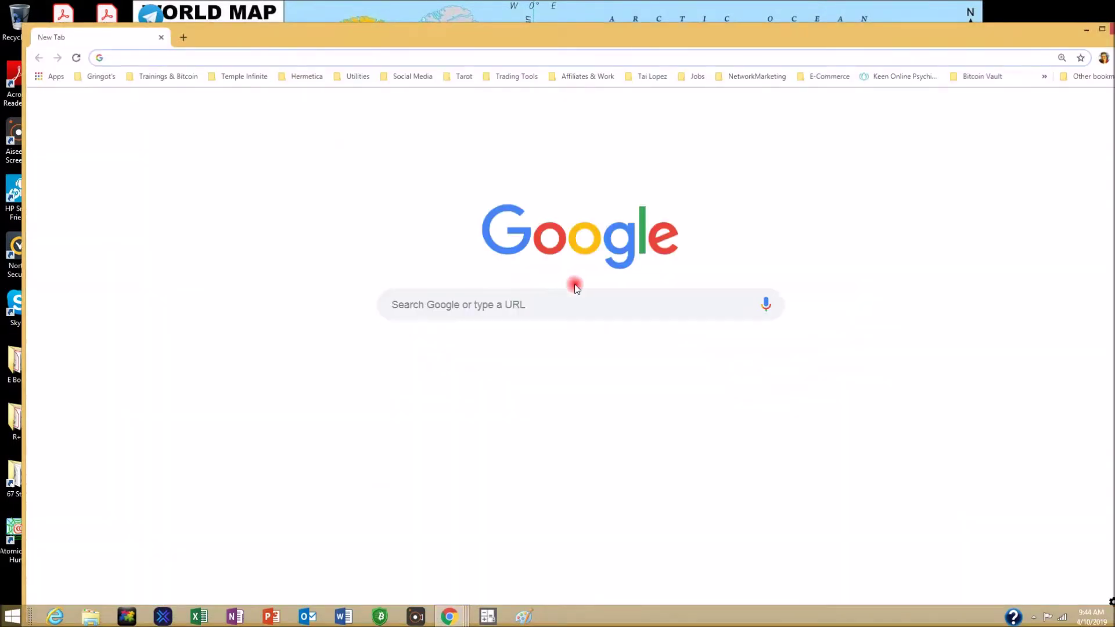
pyautogui.click(480, 295)
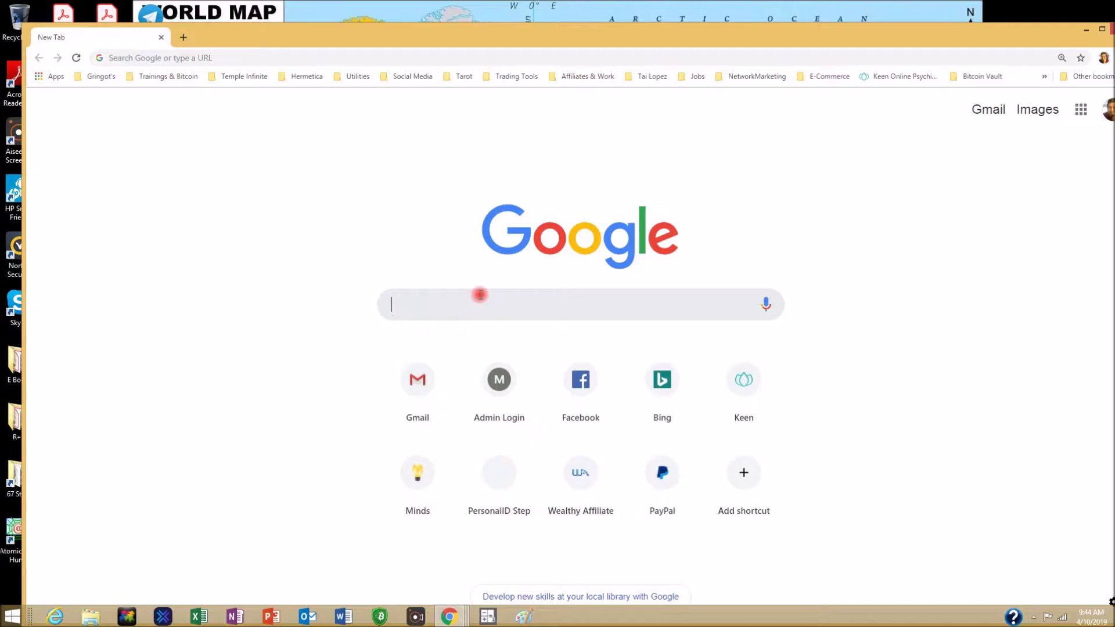
pyautogui.write('frater')
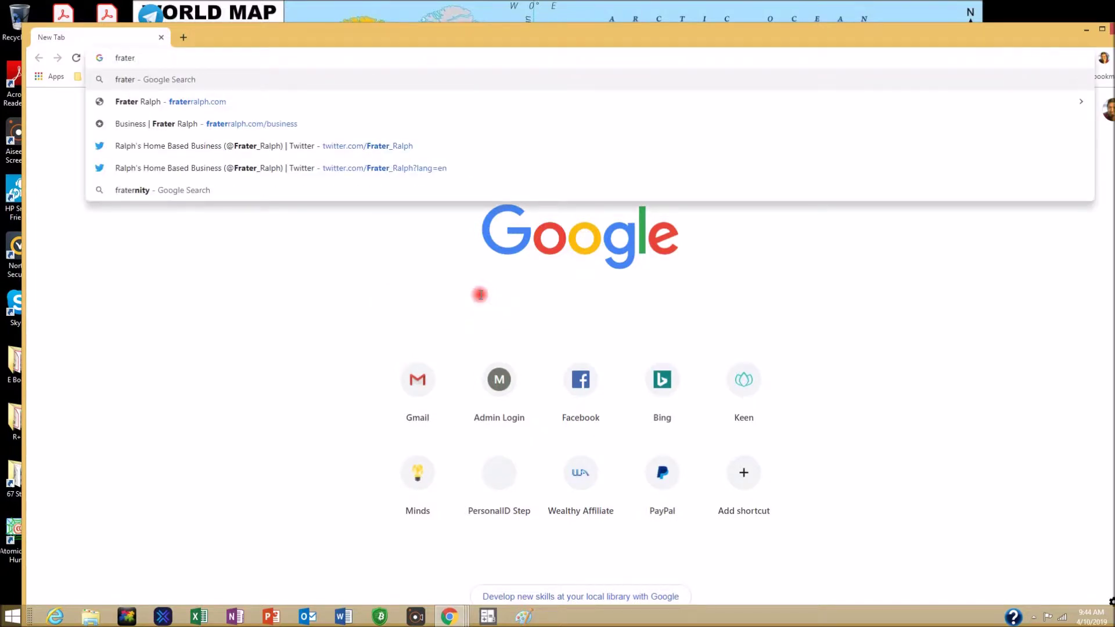
pyautogui.click(220, 102)
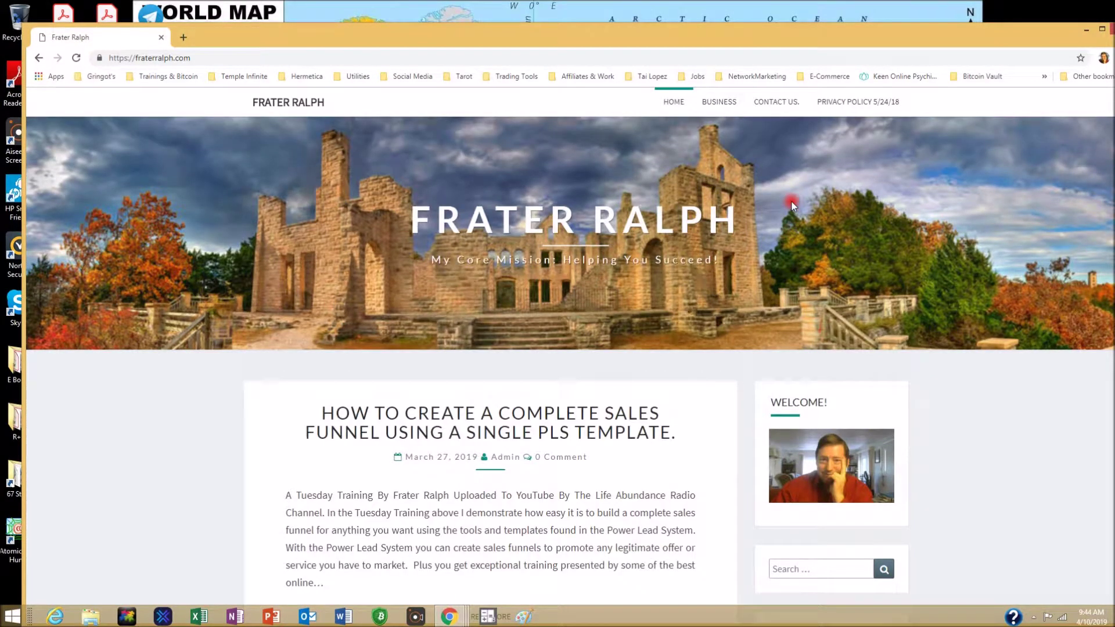
# Look through the blog's home page posts and sidebar images, and return to the header.
pyautogui.scroll(-3, 820, 256)
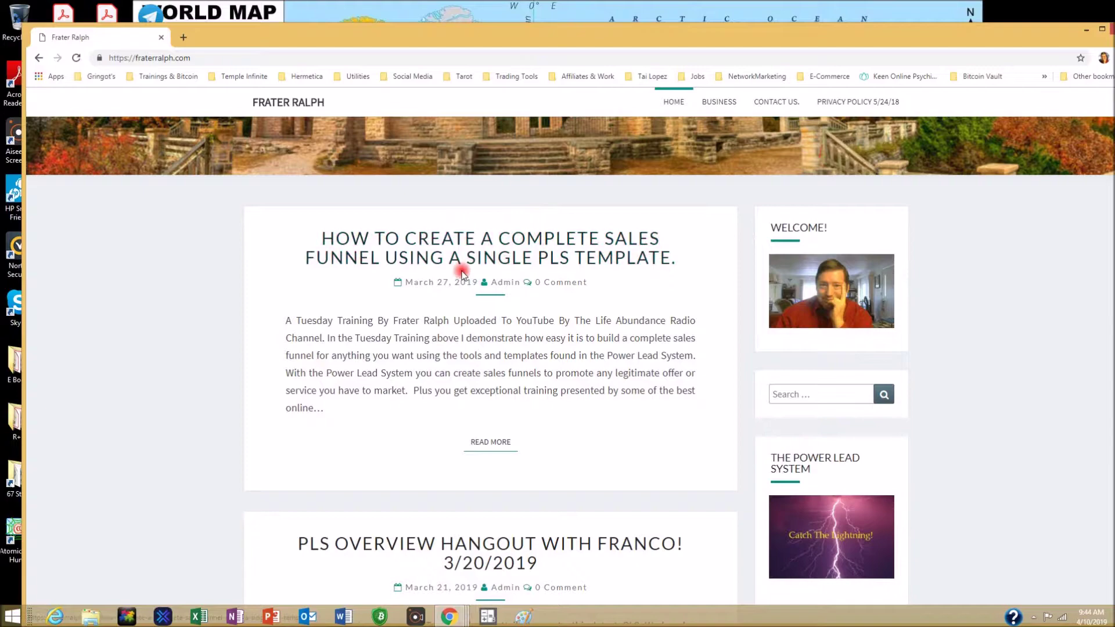
pyautogui.scroll(-1, 664, 269)
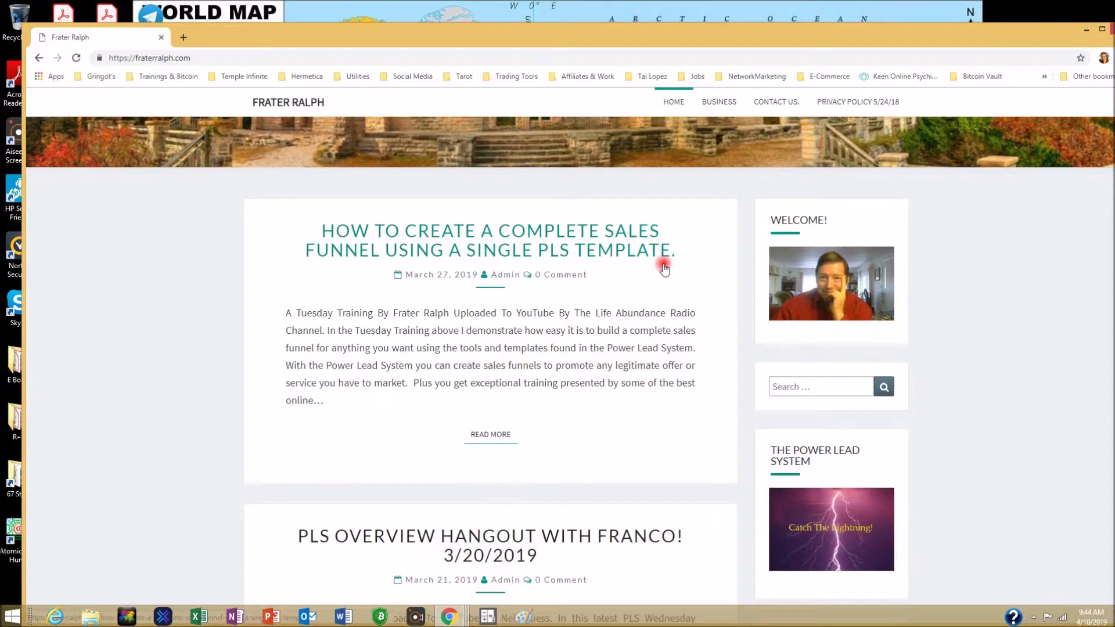
pyautogui.scroll(-7, 663, 268)
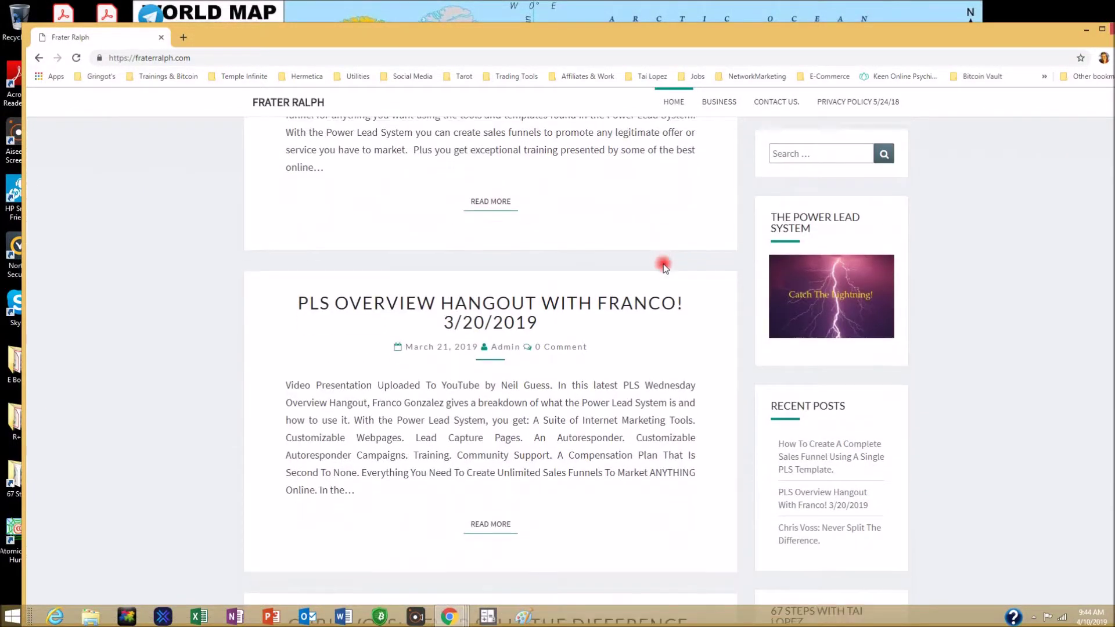
pyautogui.scroll(-4, 663, 263)
pyautogui.scroll(8, 664, 265)
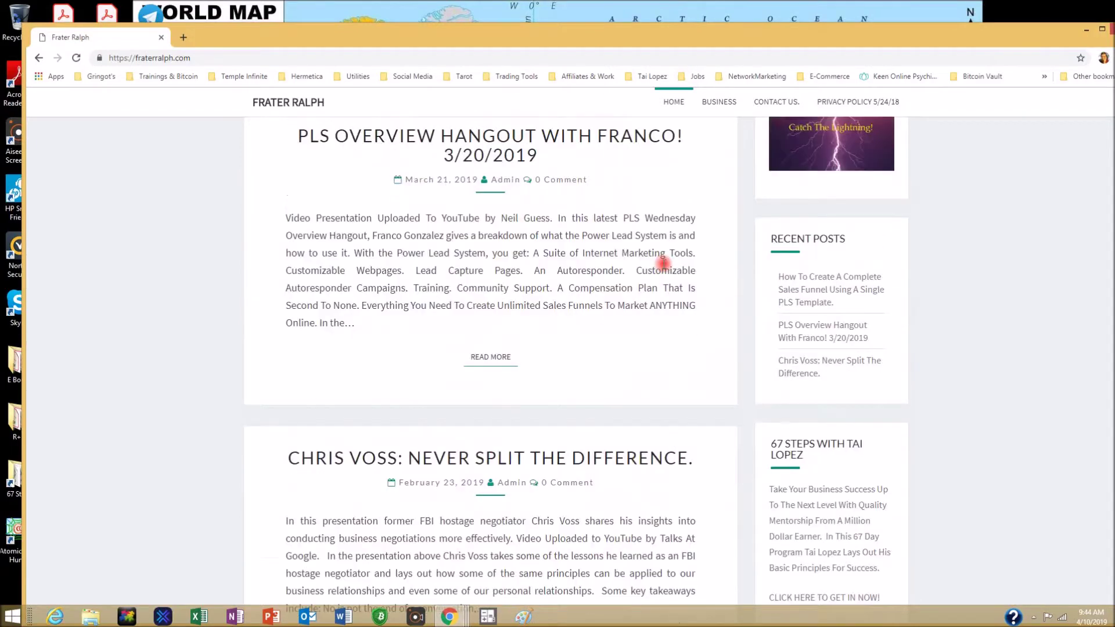
pyautogui.scroll(4, 665, 265)
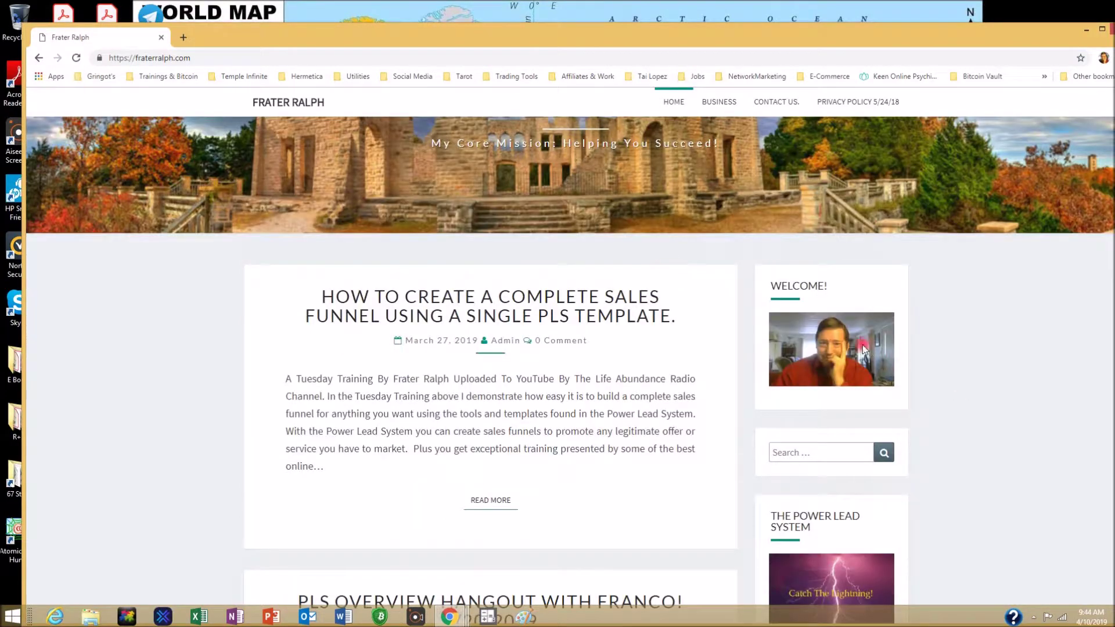
pyautogui.scroll(1, 930, 337)
pyautogui.scroll(2, 930, 339)
# Check which context options the blog's header picture and the welcome photo each offer, choosing none of them.
pyautogui.rightClick(816, 205)
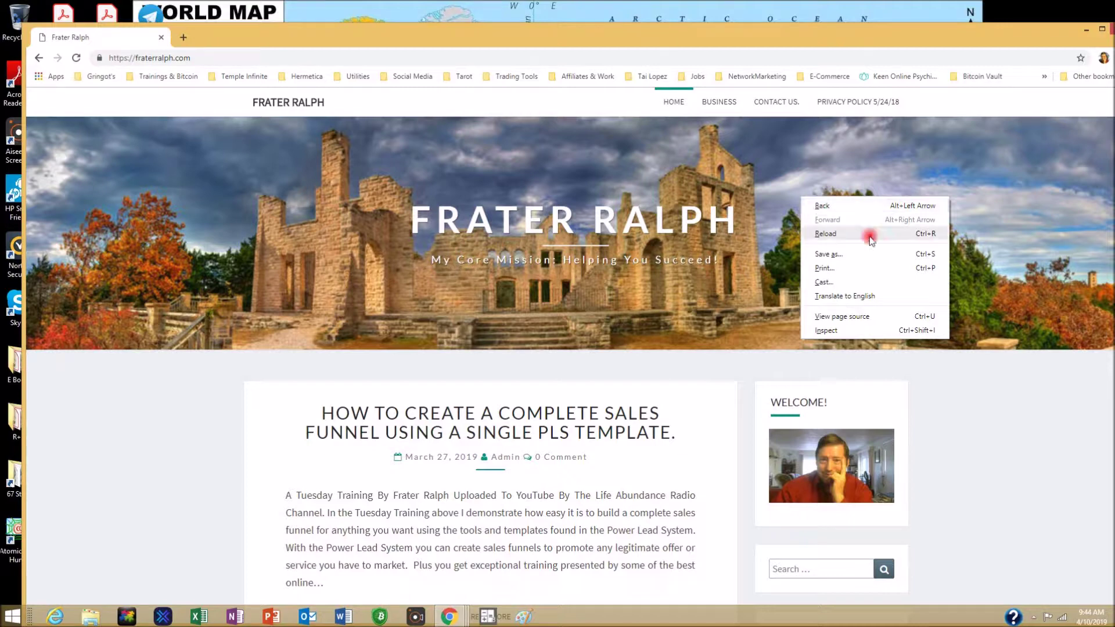
pyautogui.click(978, 406)
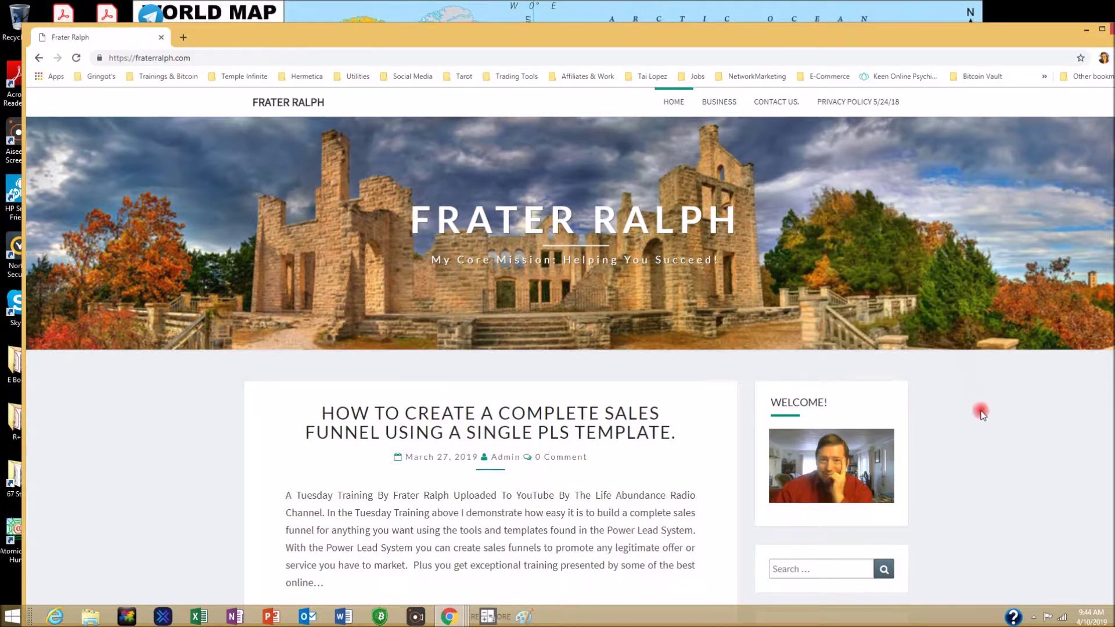
pyautogui.rightClick(834, 463)
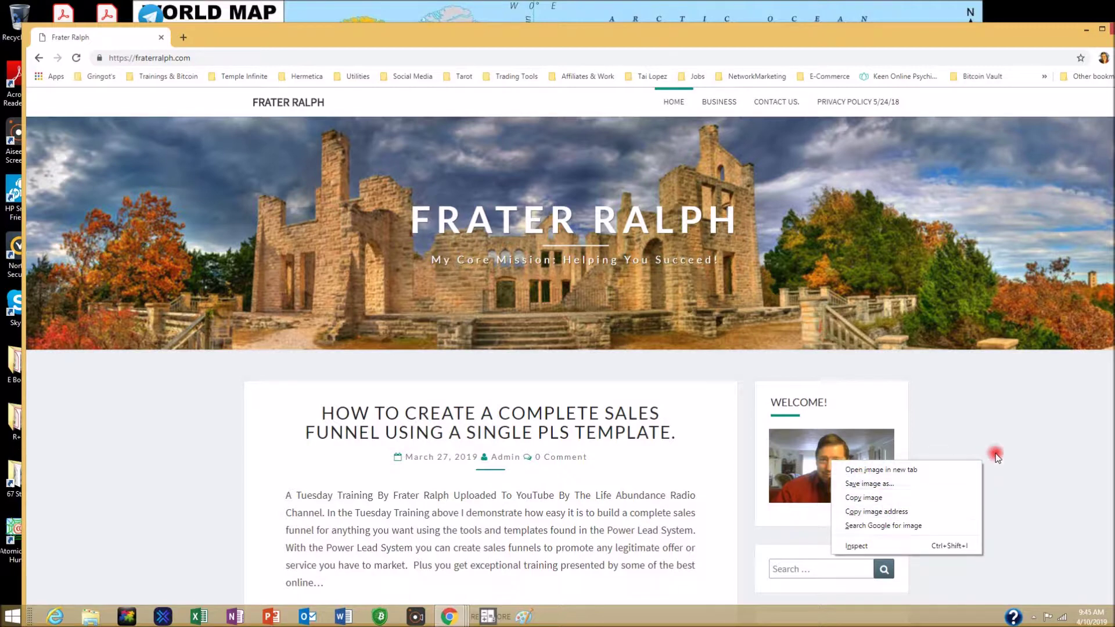
pyautogui.click(1043, 435)
pyautogui.rightClick(834, 200)
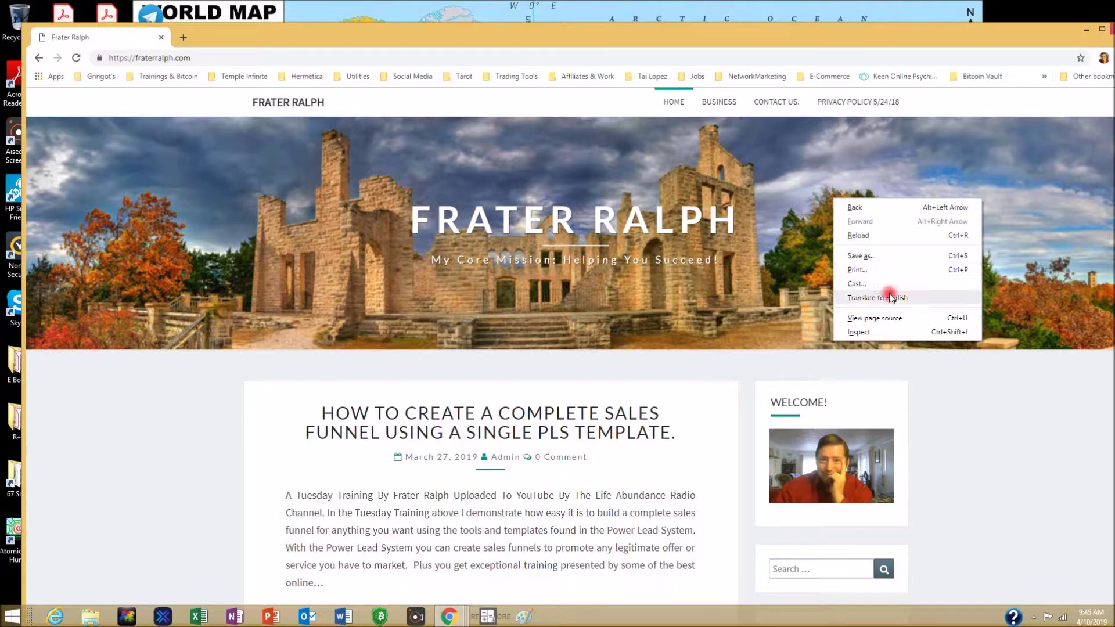
pyautogui.click(997, 388)
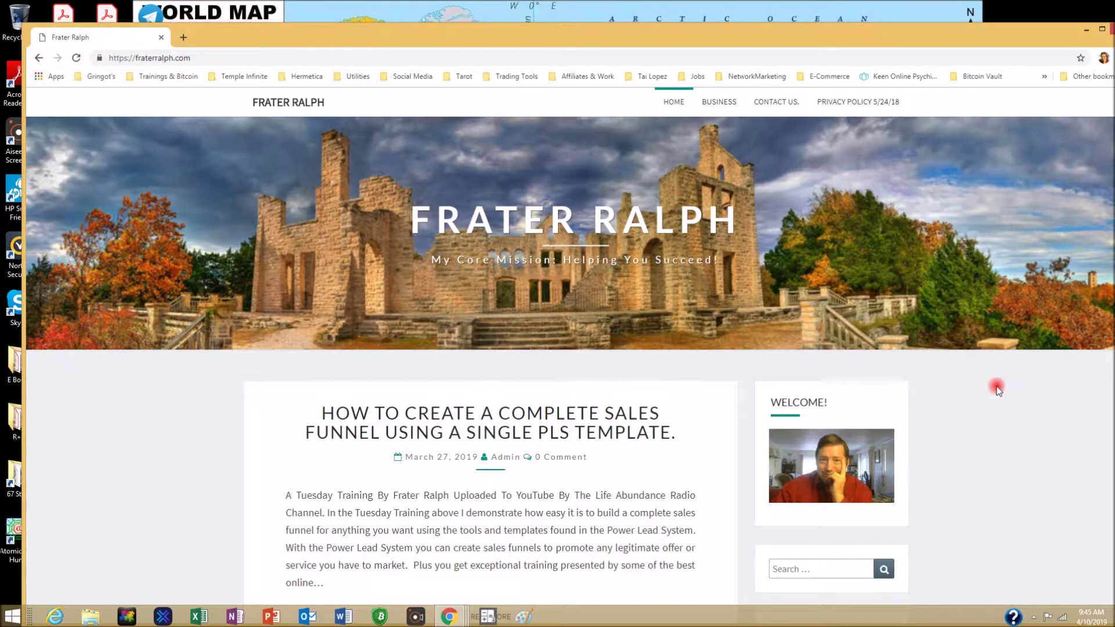
# Copy the image address of the blog's welcome photo and minimize the blog window.
pyautogui.scroll(-5, 995, 385)
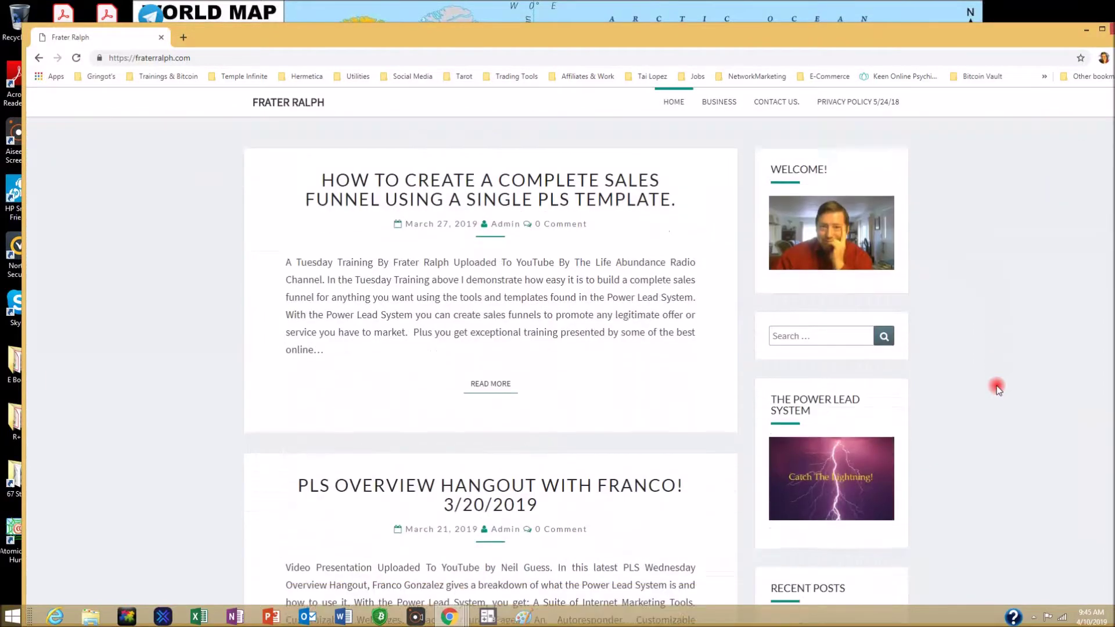
pyautogui.rightClick(820, 169)
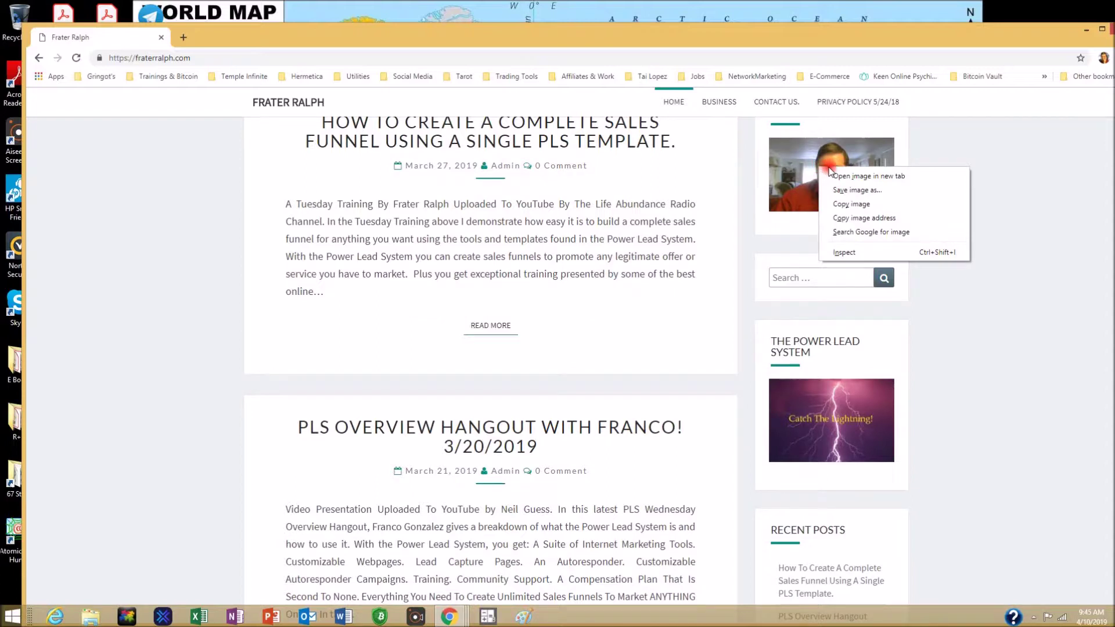
pyautogui.click(875, 219)
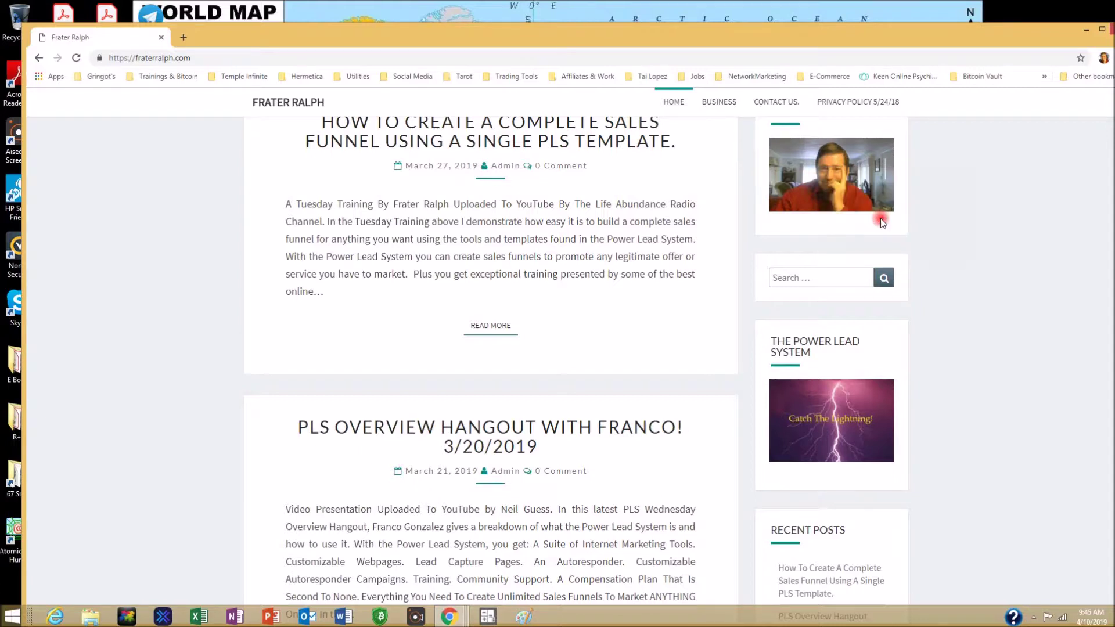
pyautogui.click(1087, 28)
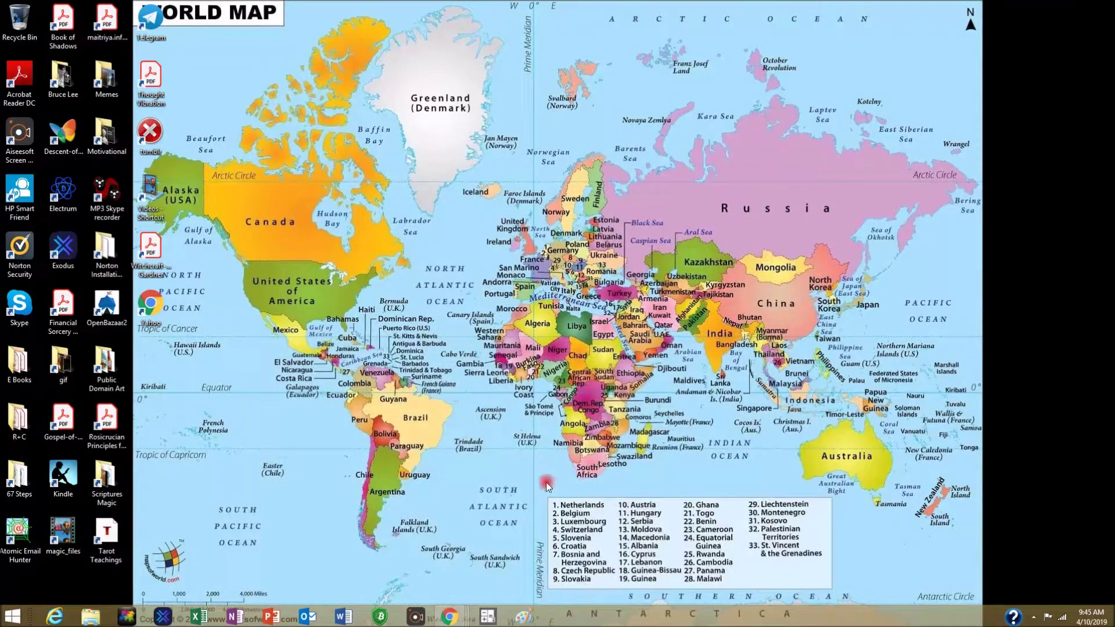
# Return to the capture page's text editor in the admin window, show the body's source code, and find "jpg" in it.
pyautogui.moveTo(453, 610)
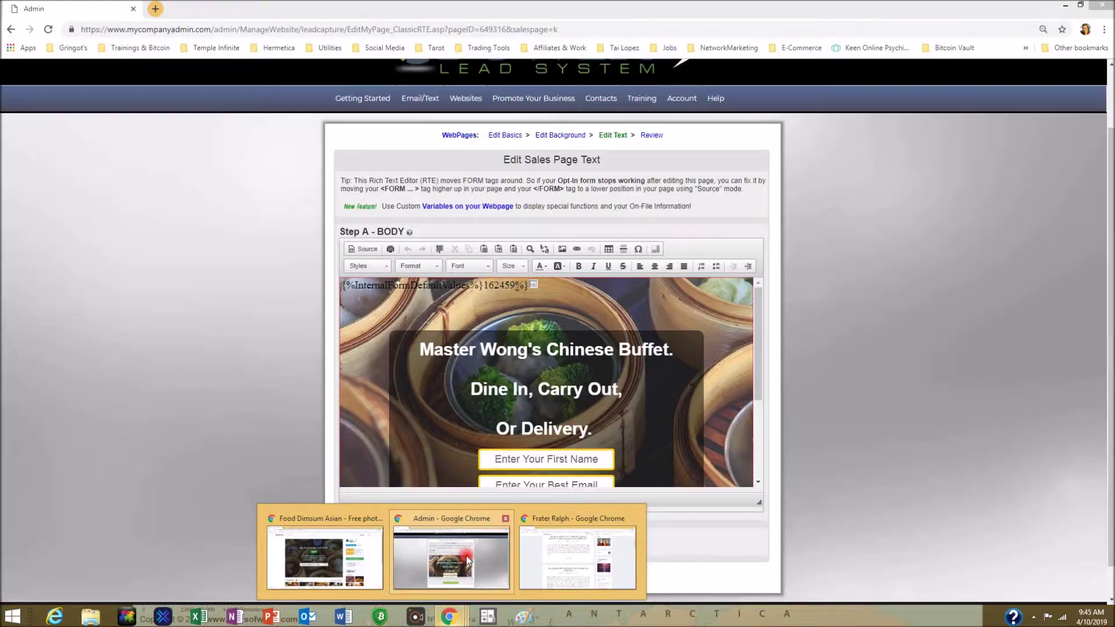
pyautogui.click(465, 556)
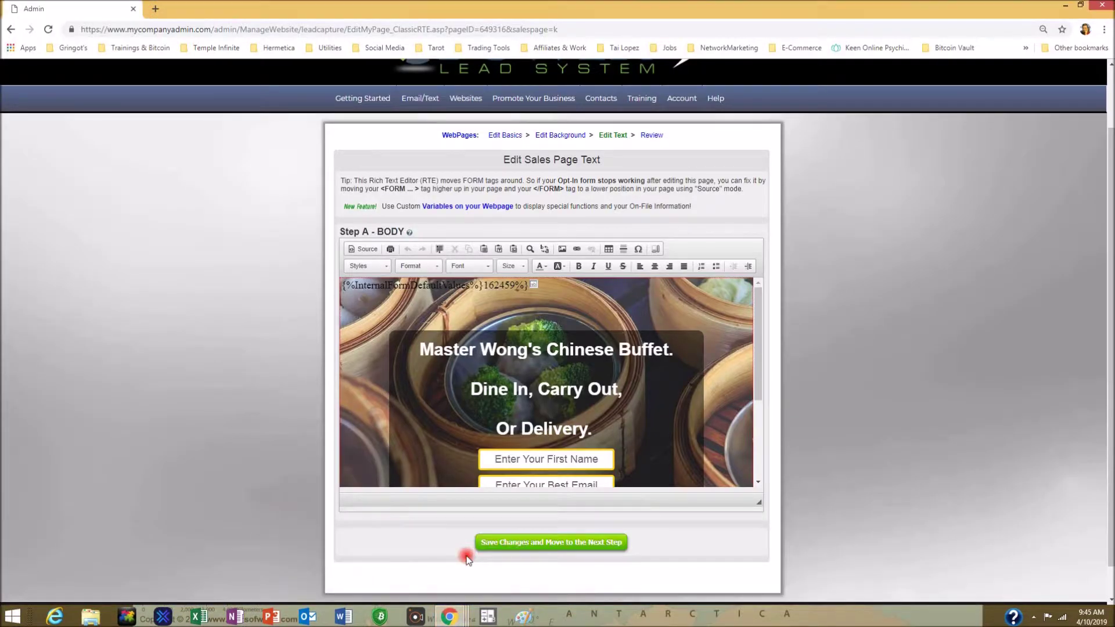
pyautogui.click(362, 251)
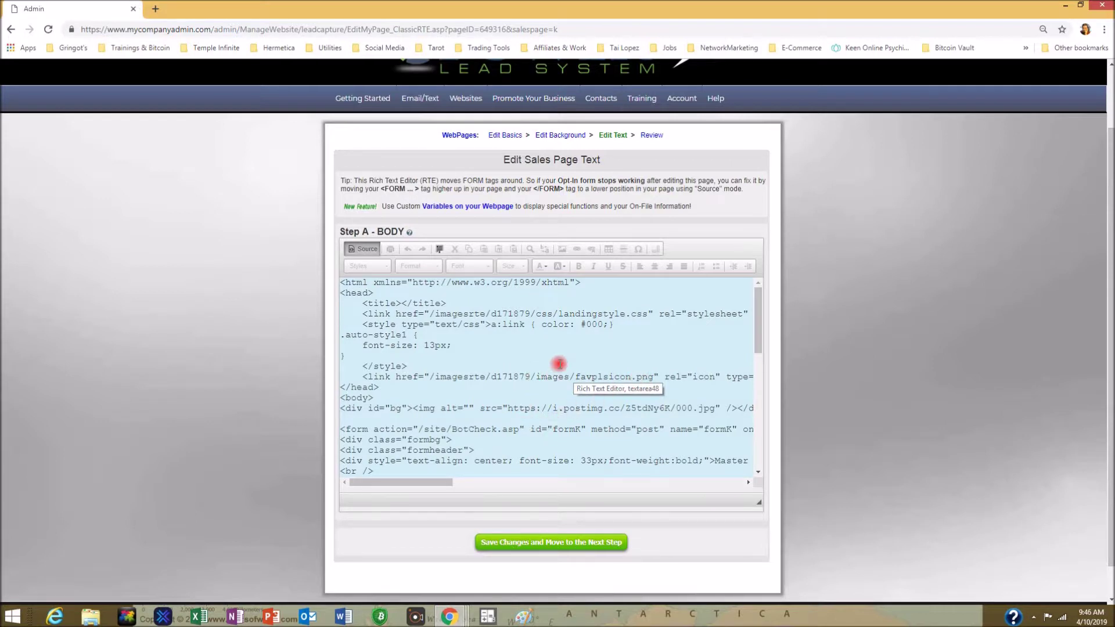
pyautogui.hotkey('ctrl', 'f')
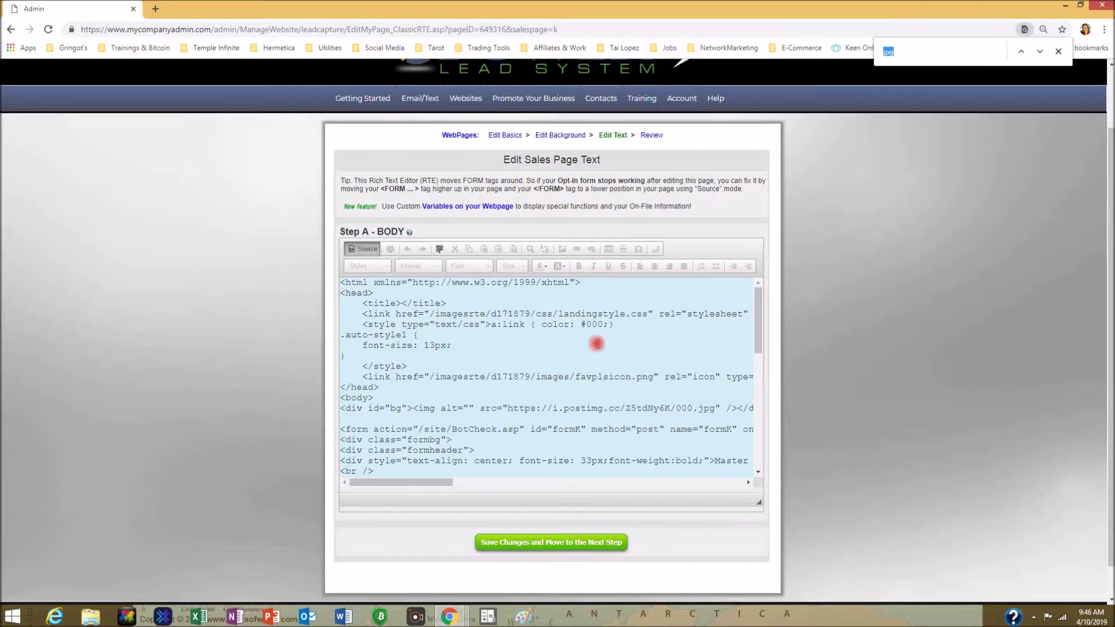
pyautogui.click(597, 343)
pyautogui.click(889, 54)
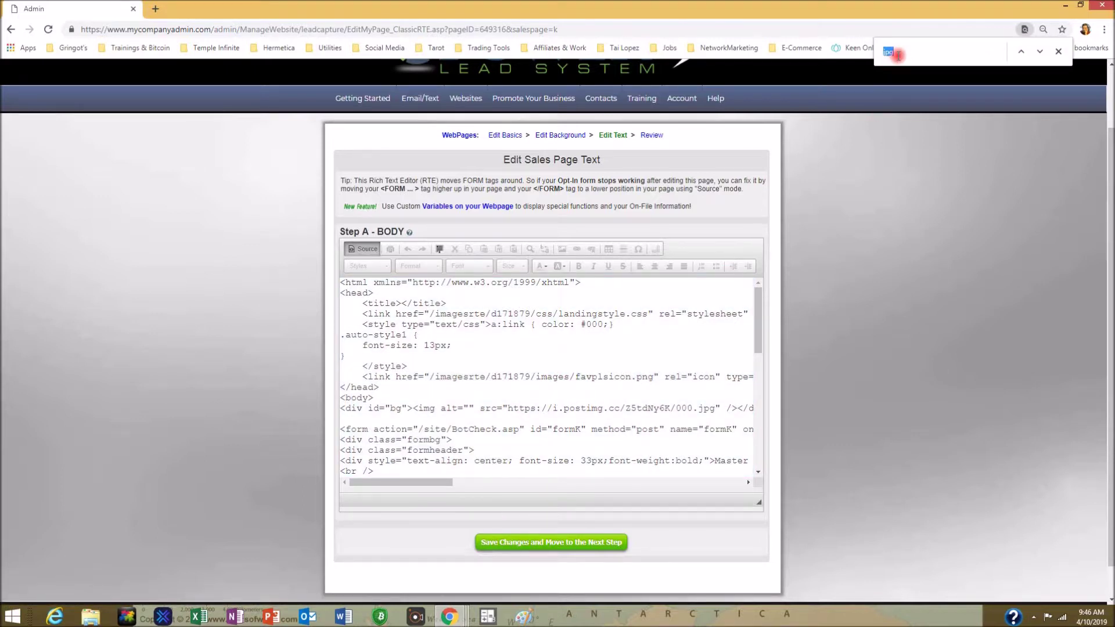
pyautogui.press('Return')
pyautogui.click(709, 306)
# Enlarge the source editor in width and height so that more of the page code can be read.
pyautogui.moveTo(758, 500); pyautogui.dragTo(919, 613)
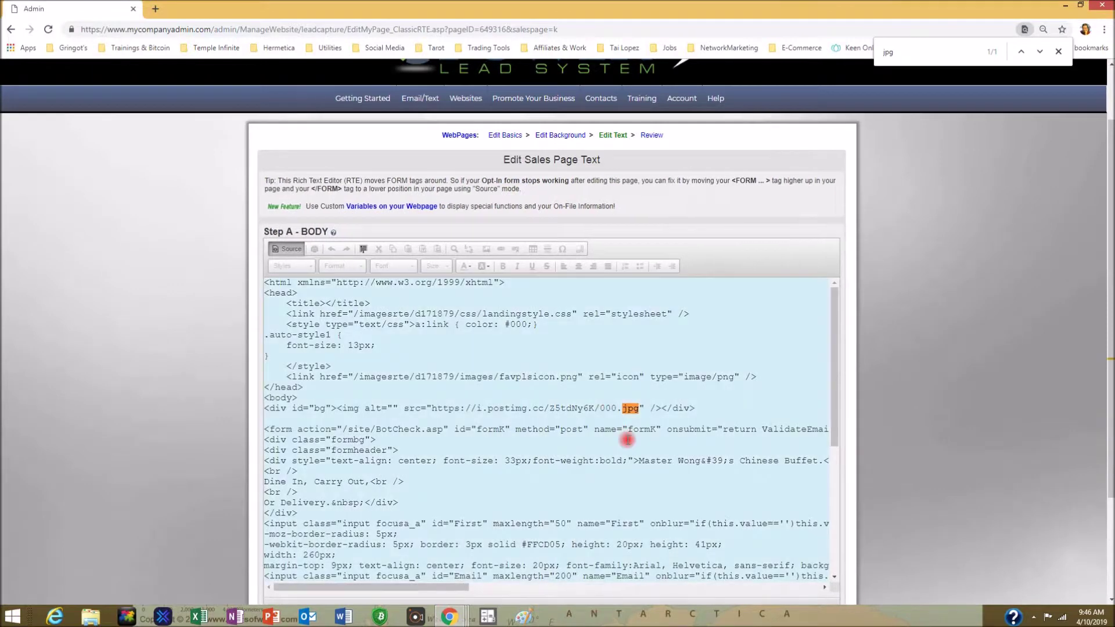
pyautogui.scroll(-2, 1067, 294)
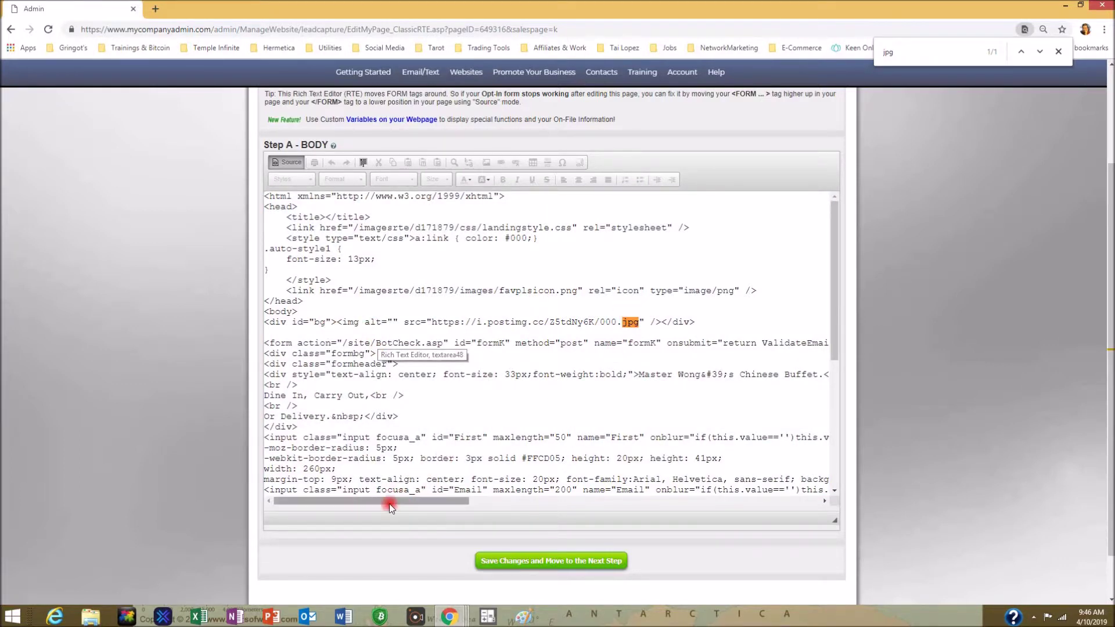
pyautogui.moveTo(395, 503); pyautogui.dragTo(294, 503)
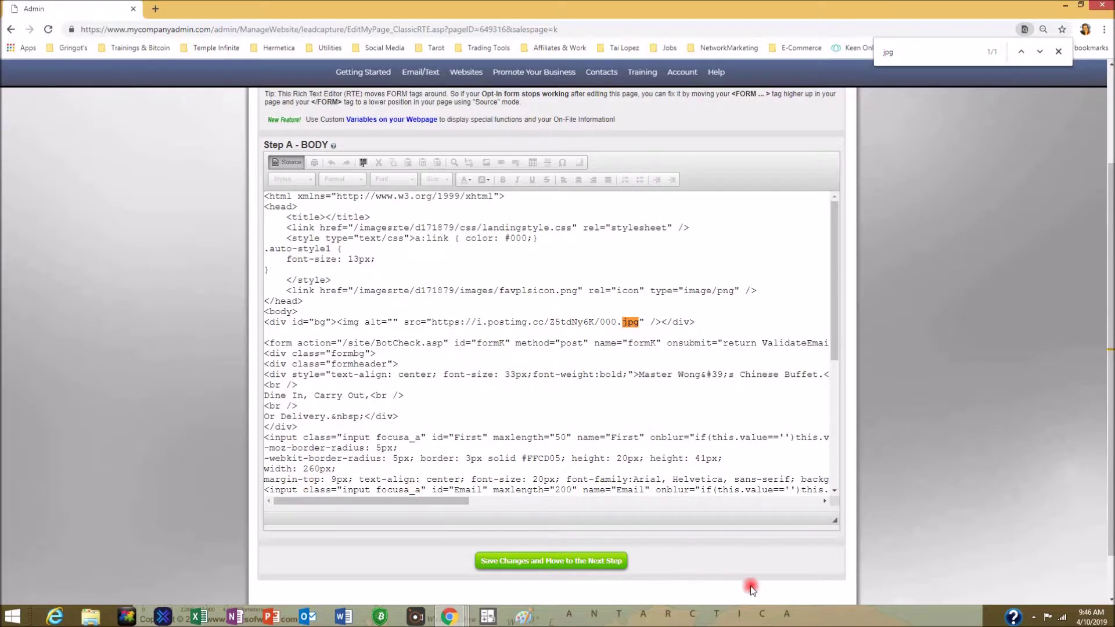
pyautogui.moveTo(834, 516); pyautogui.dragTo(924, 588)
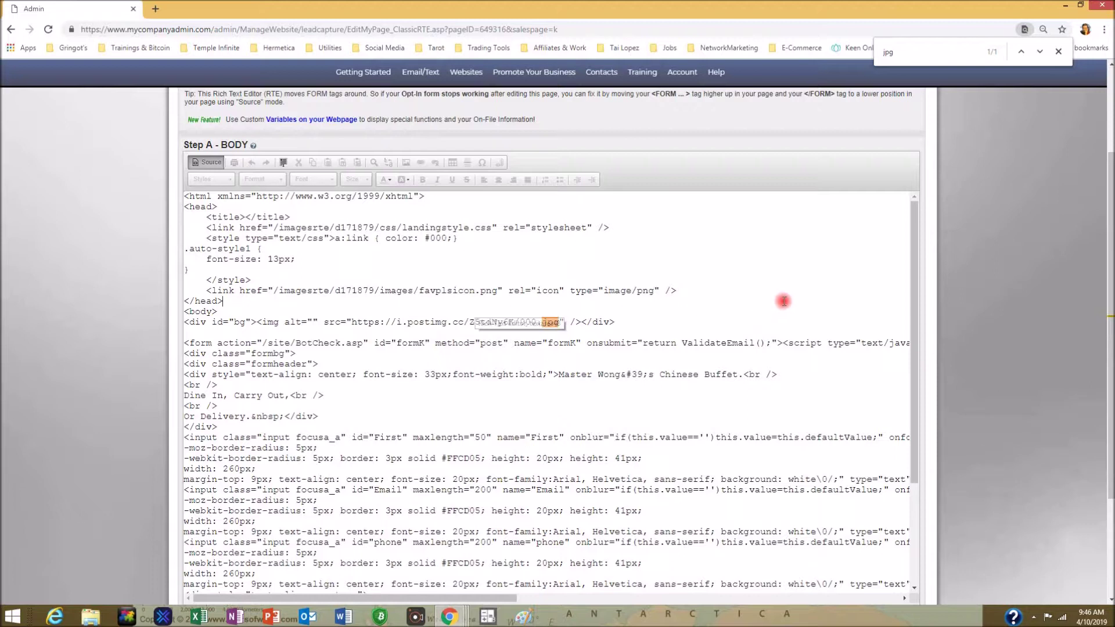
# Replace the background's Postimage address in the body source with the copied blog image address and save the page.
pyautogui.click(372, 321)
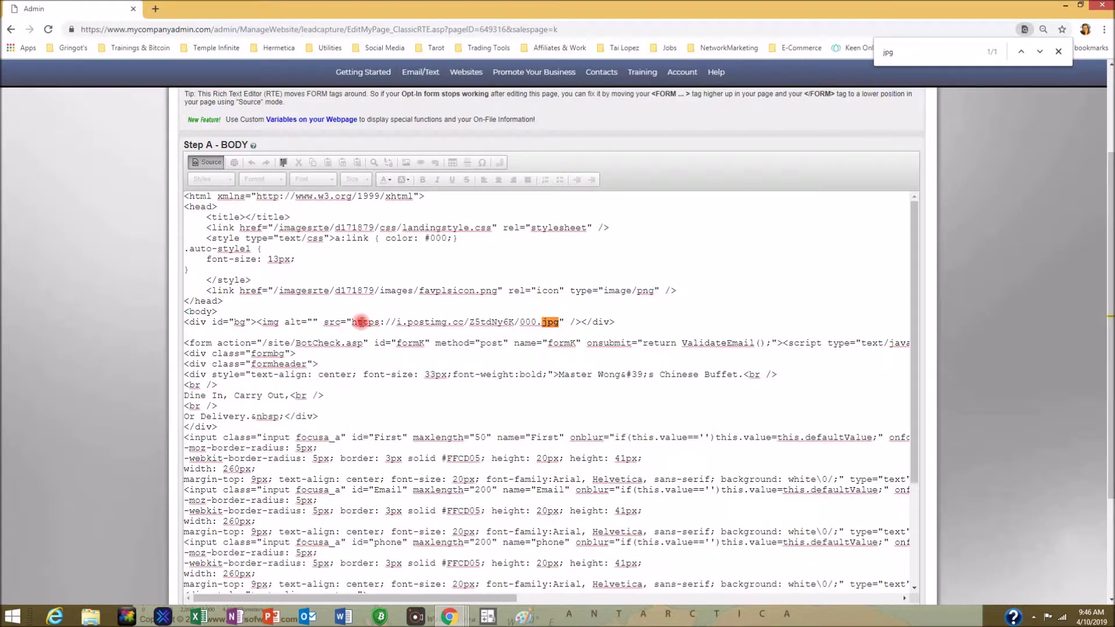
pyautogui.moveTo(351, 321); pyautogui.dragTo(556, 323)
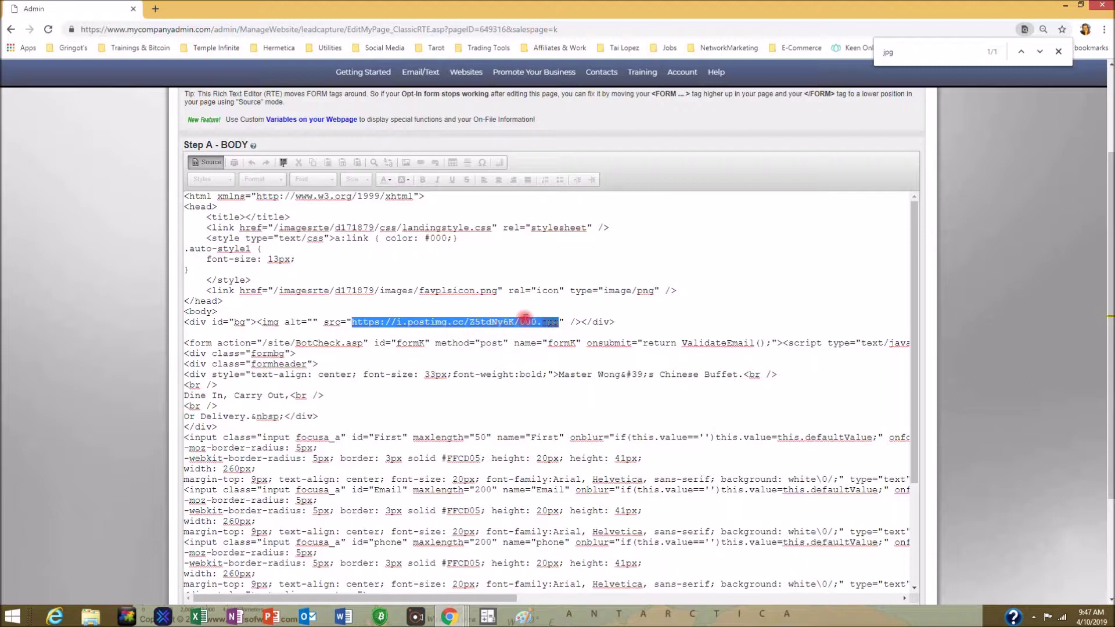
pyautogui.rightClick(484, 325)
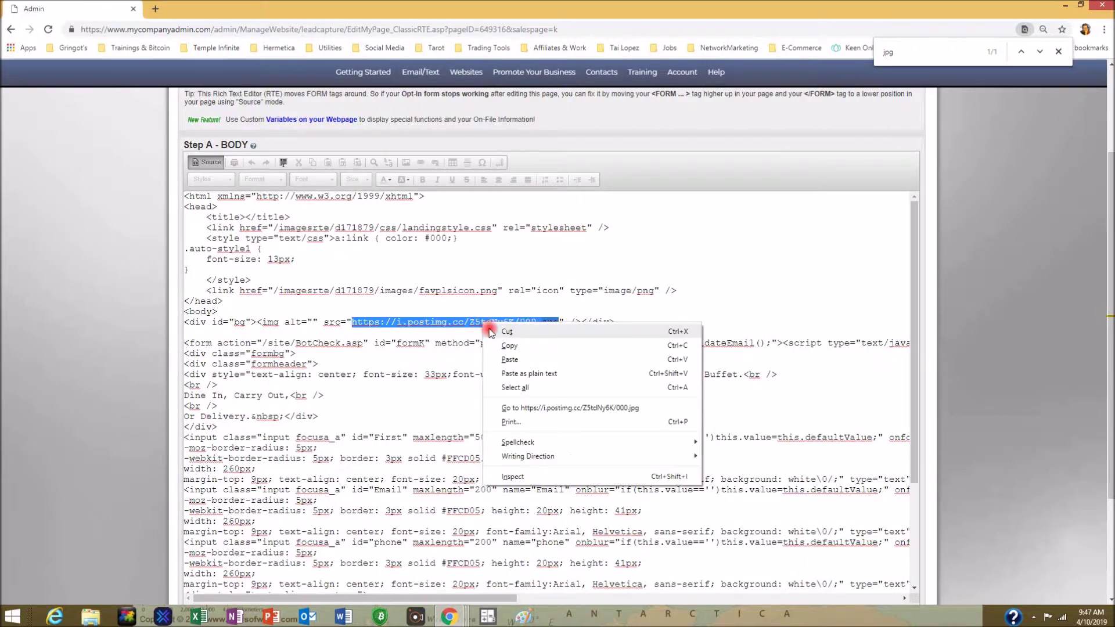
pyautogui.click(513, 360)
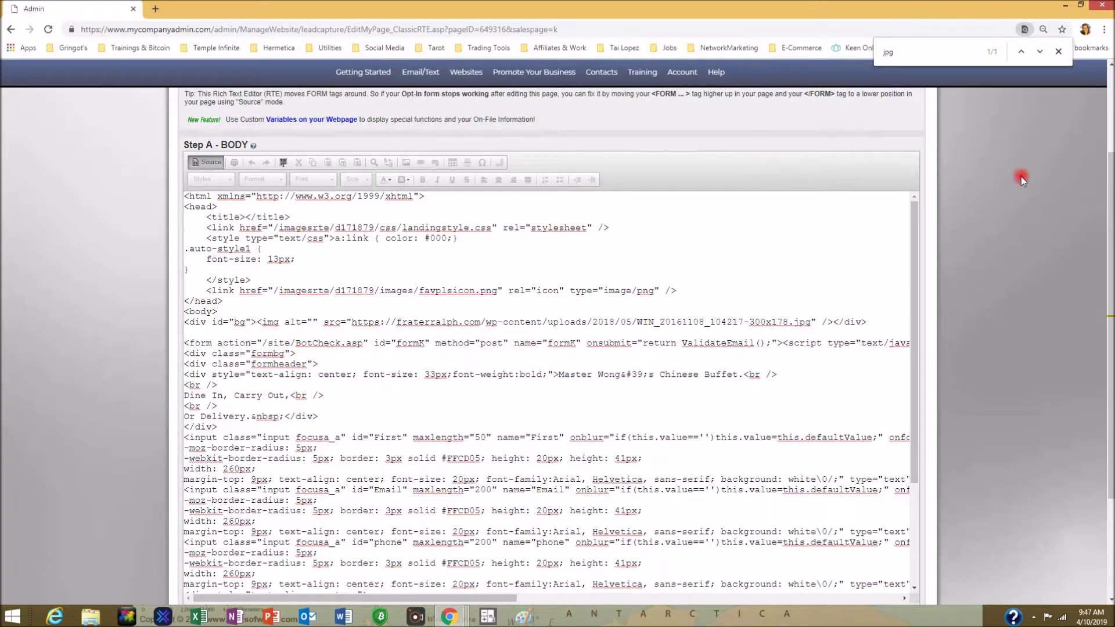
pyautogui.scroll(-3, 1021, 176)
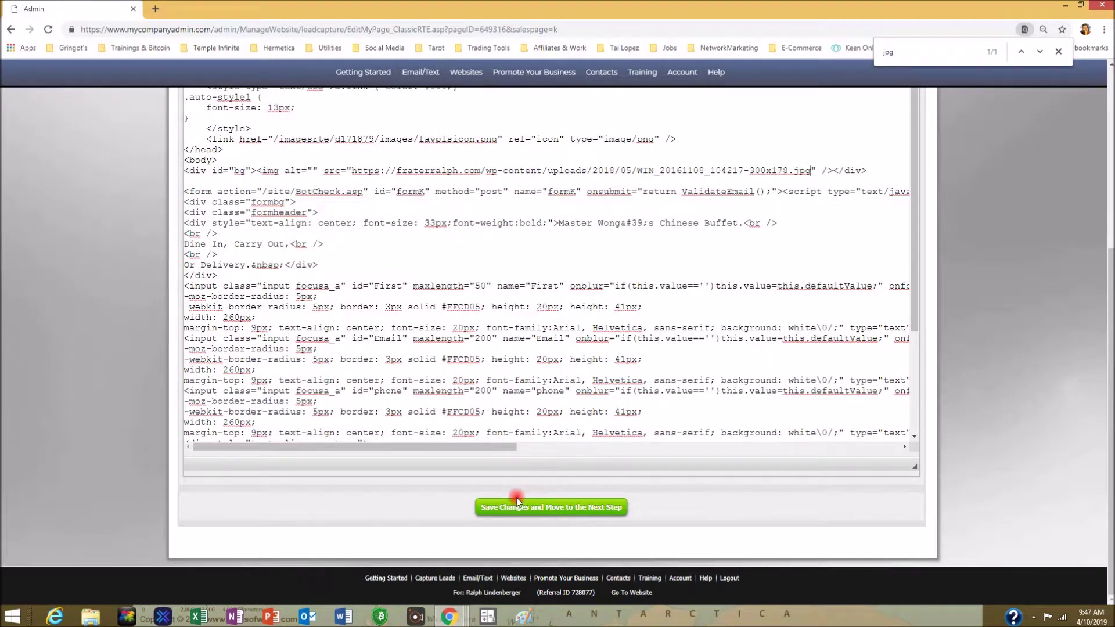
pyautogui.click(513, 508)
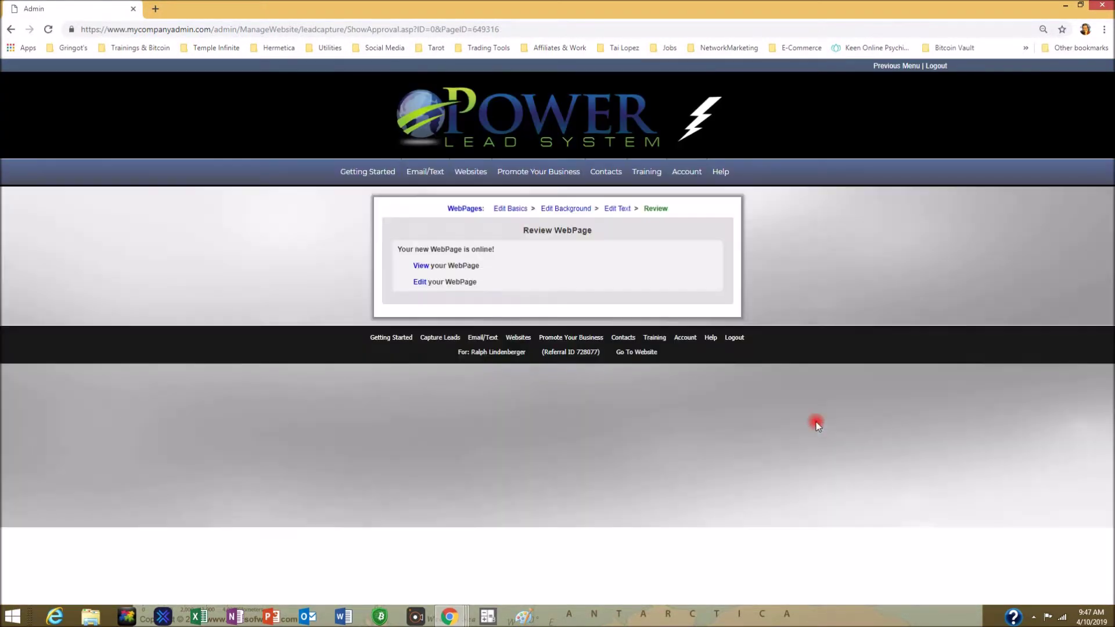
# View the live webpage through its test link to check the new background, and close it.
pyautogui.click(421, 266)
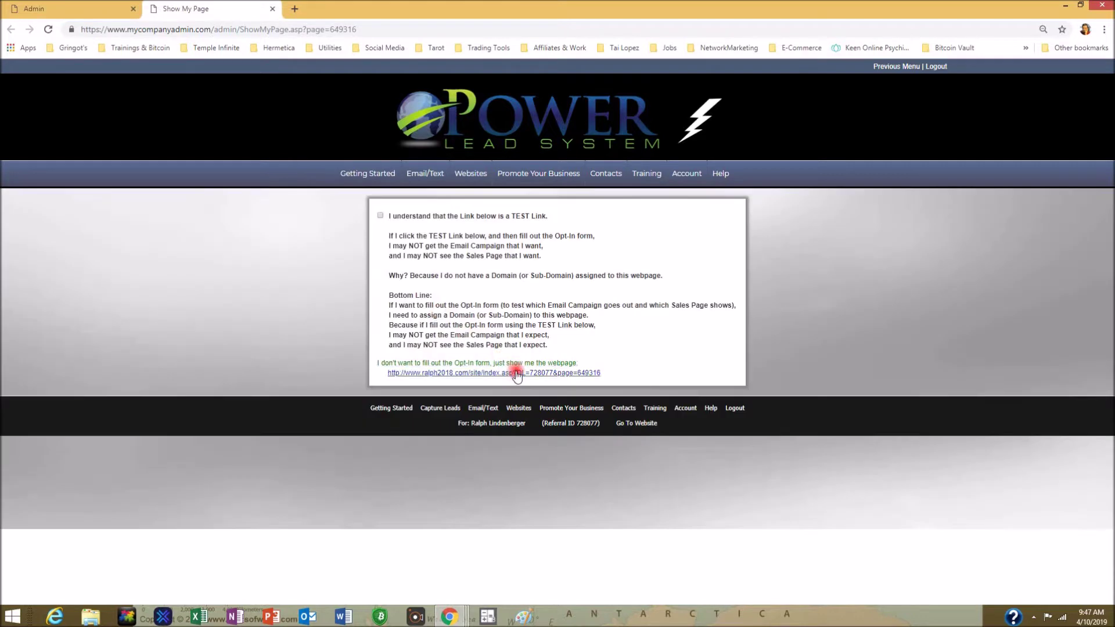
pyautogui.click(527, 373)
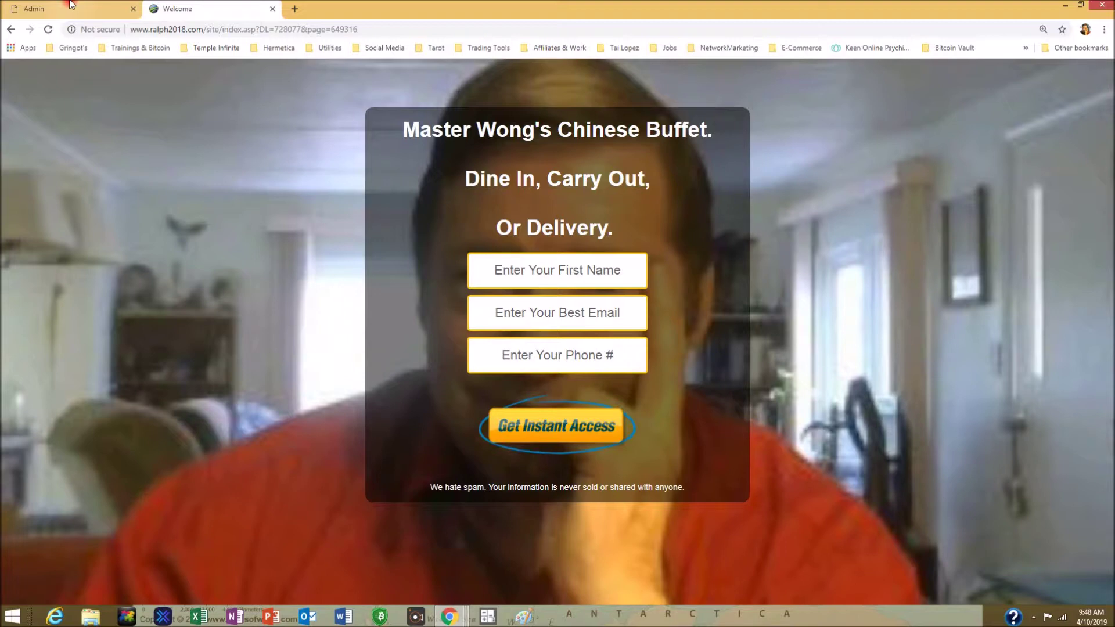
pyautogui.click(272, 10)
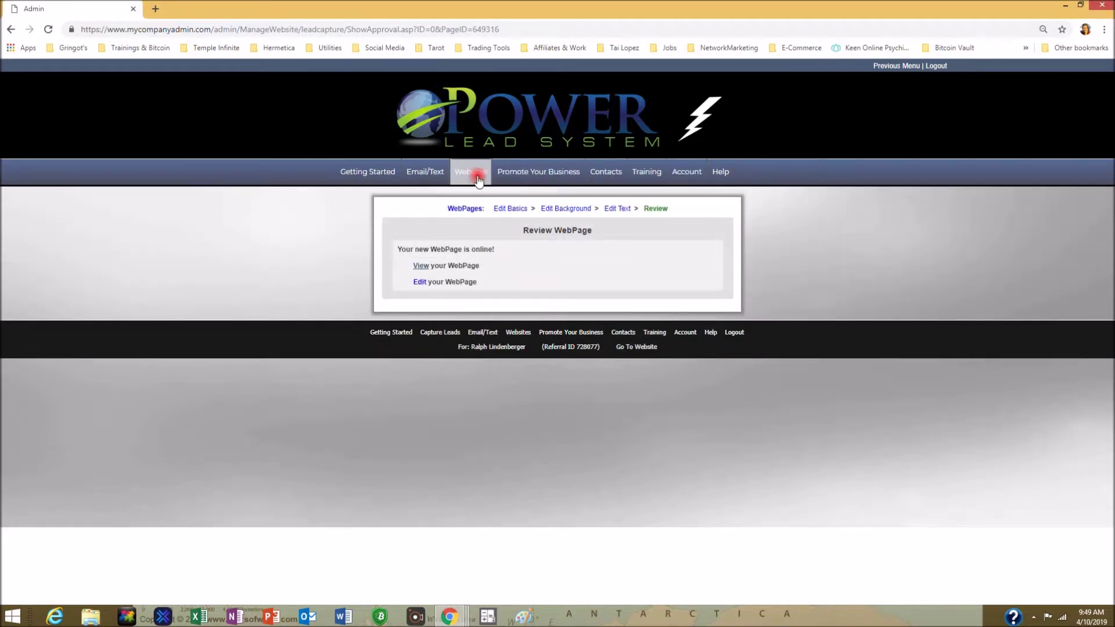
# Reopen the capture page's text for editing and minimize the admin window.
pyautogui.moveTo(472, 184)
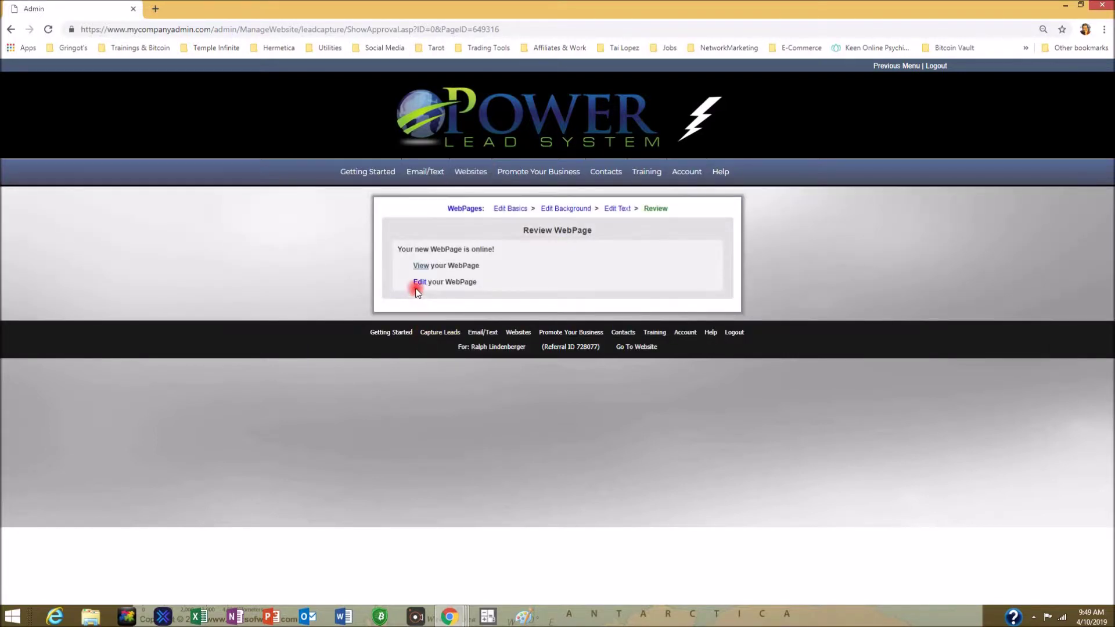
pyautogui.click(417, 284)
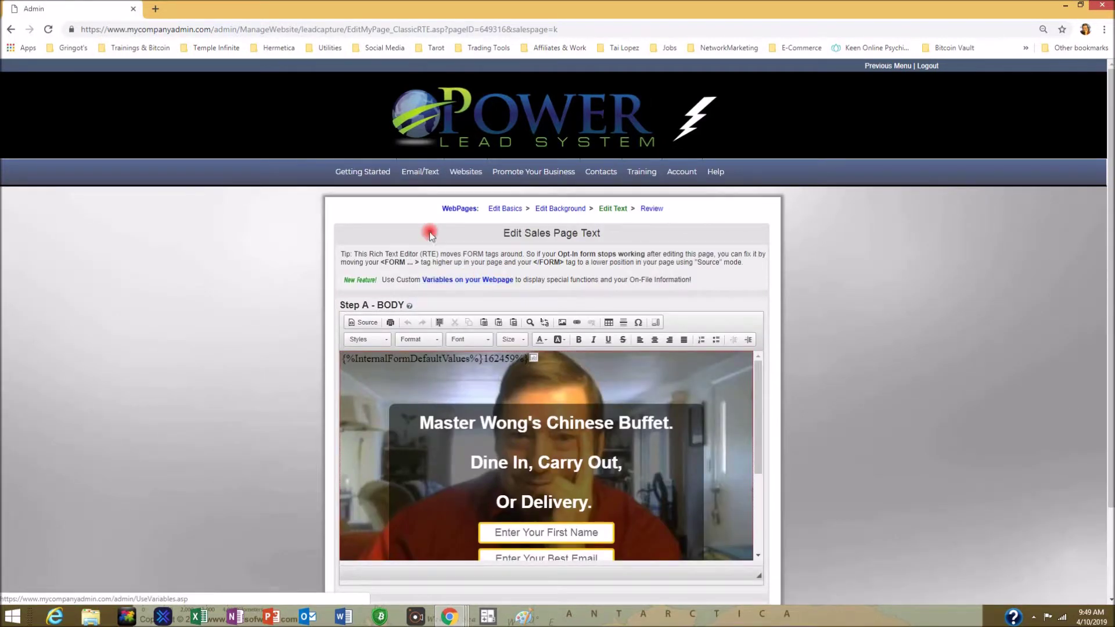
pyautogui.click(1065, 10)
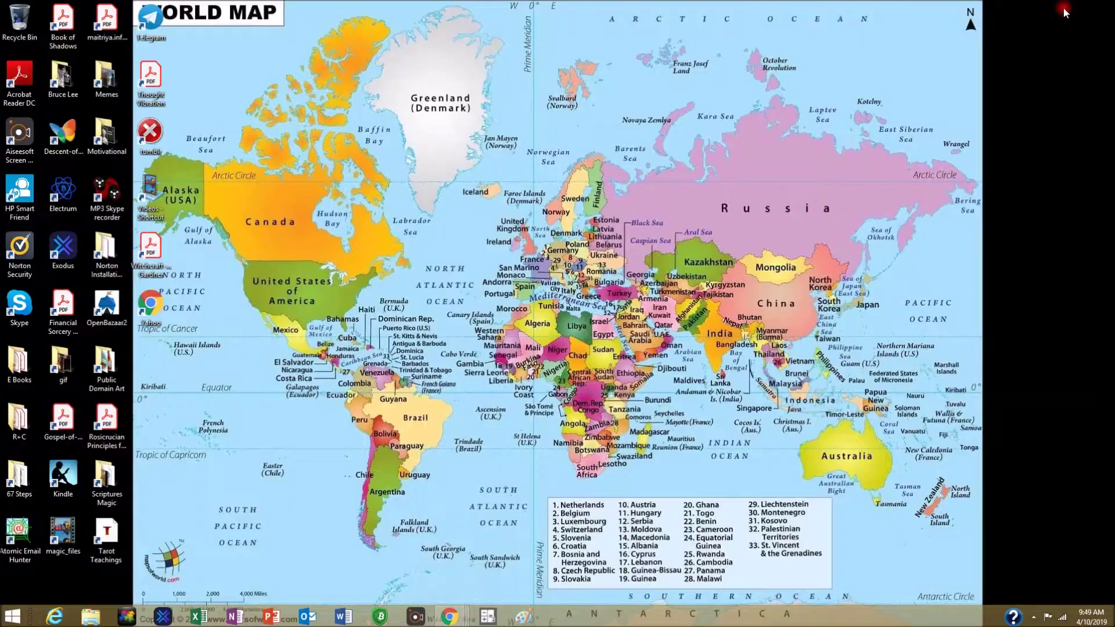
# Bring up the Pixabay dim sum photo window and close it.
pyautogui.moveTo(456, 622)
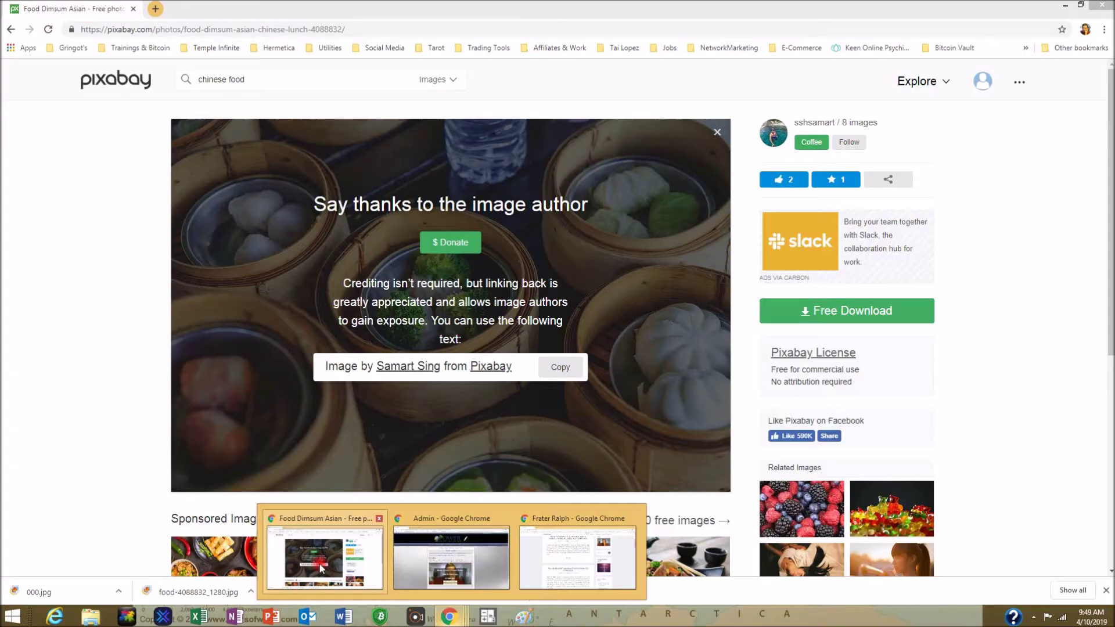
pyautogui.click(308, 556)
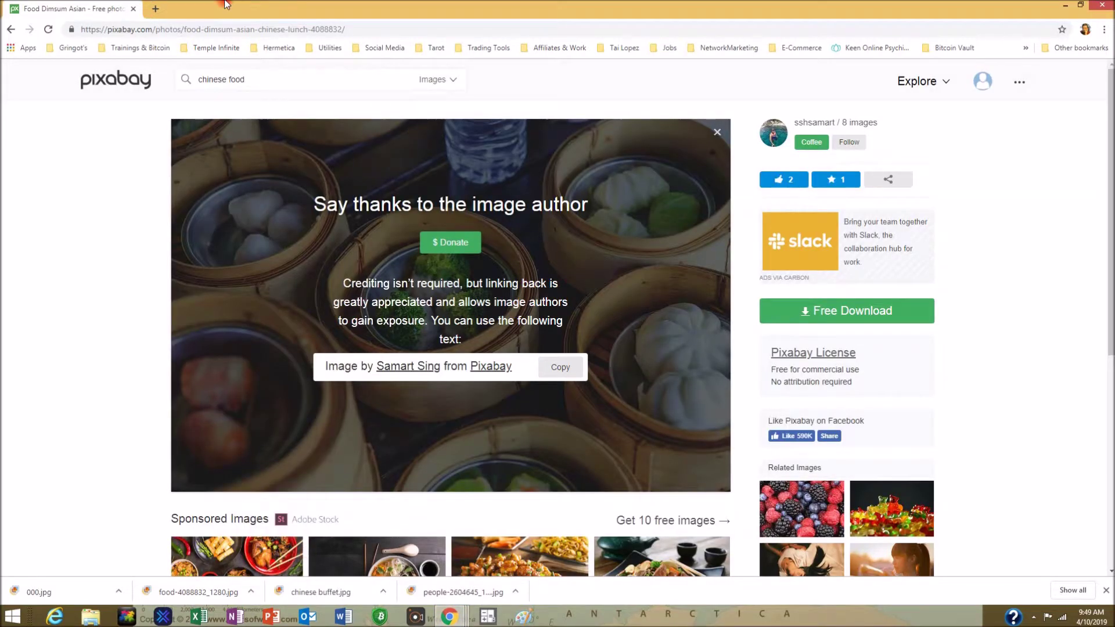
pyautogui.click(130, 9)
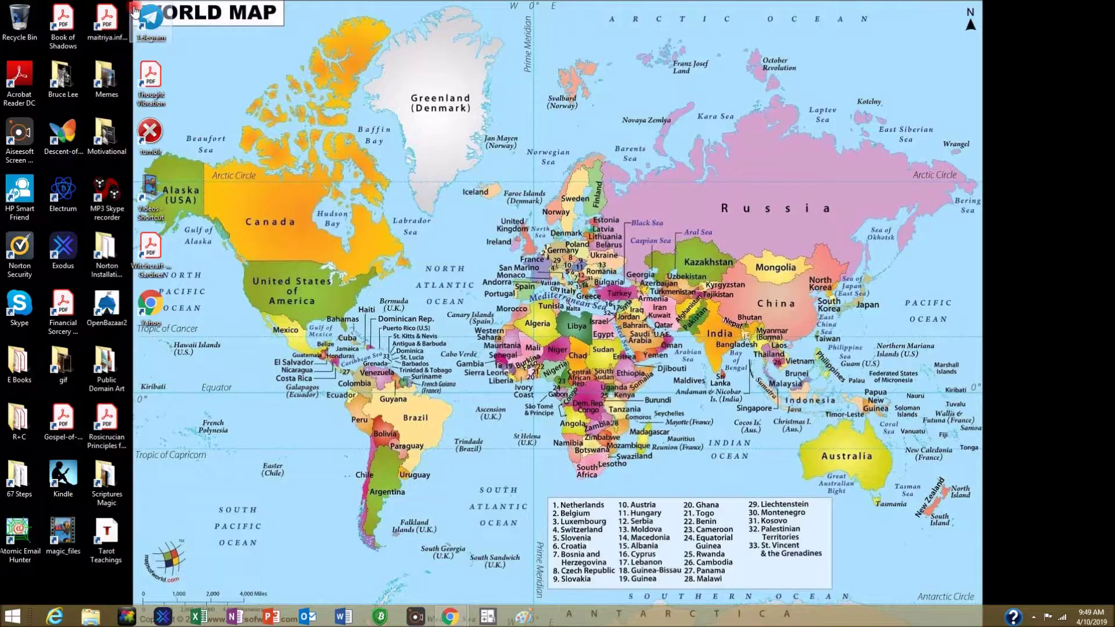
# Open a new maximized Chrome window and search Google Images for "chinese buffet".
pyautogui.rightClick(460, 620)
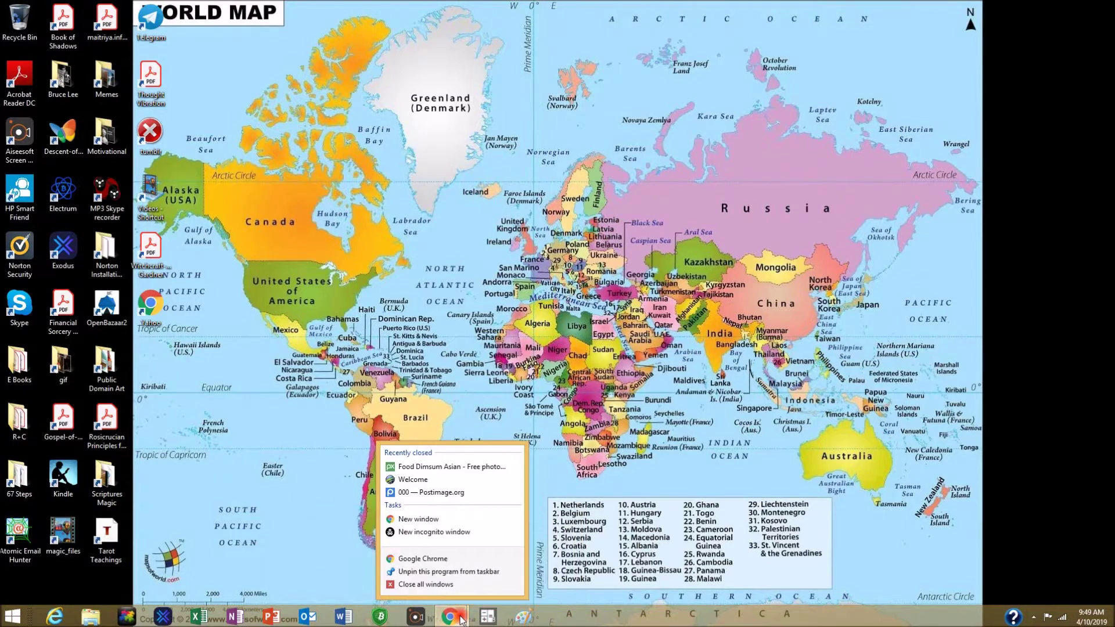
pyautogui.click(442, 522)
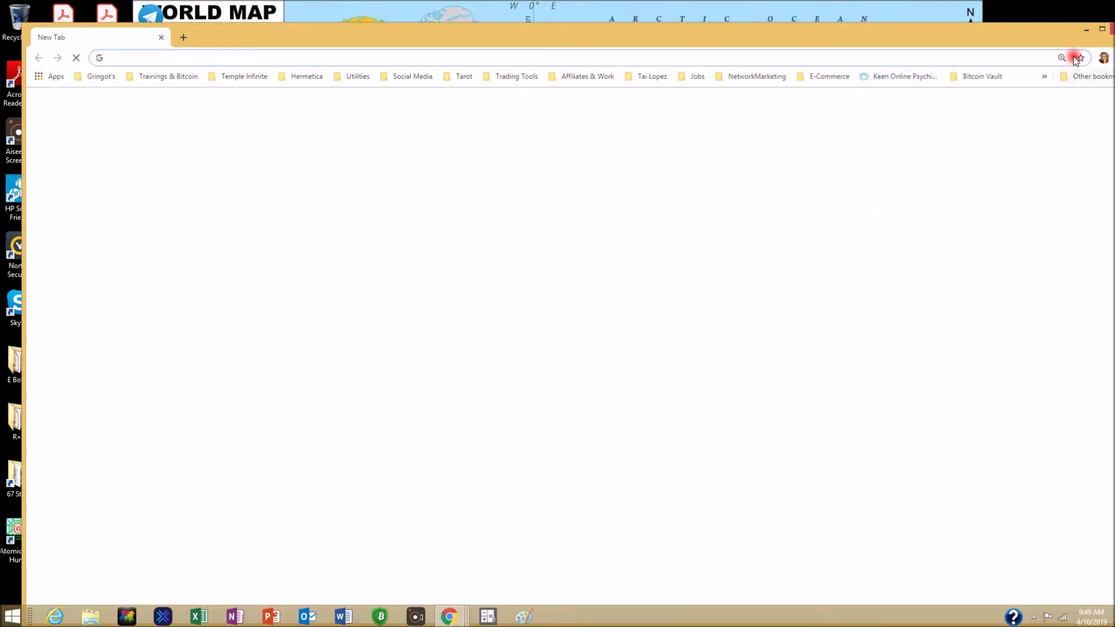
pyautogui.click(1103, 26)
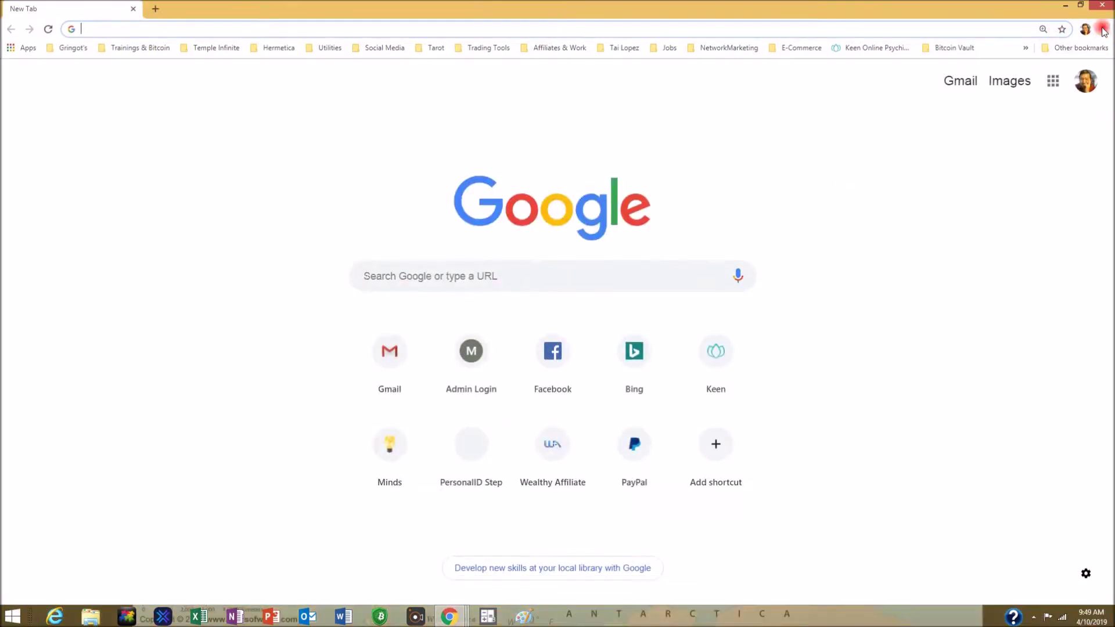
pyautogui.click(1016, 82)
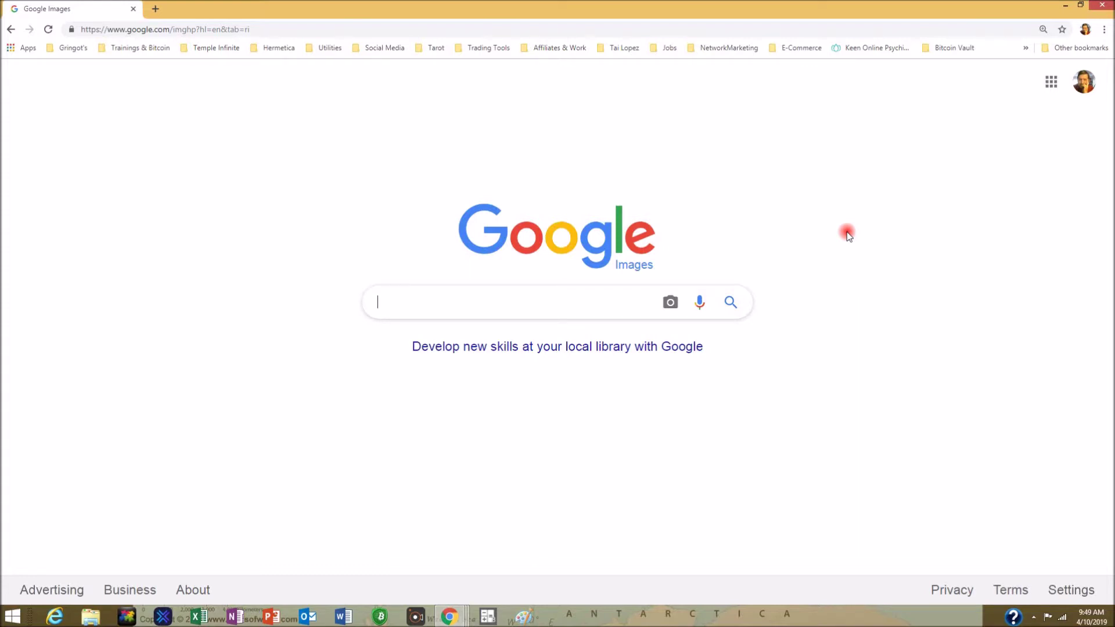
pyautogui.write('chinese')
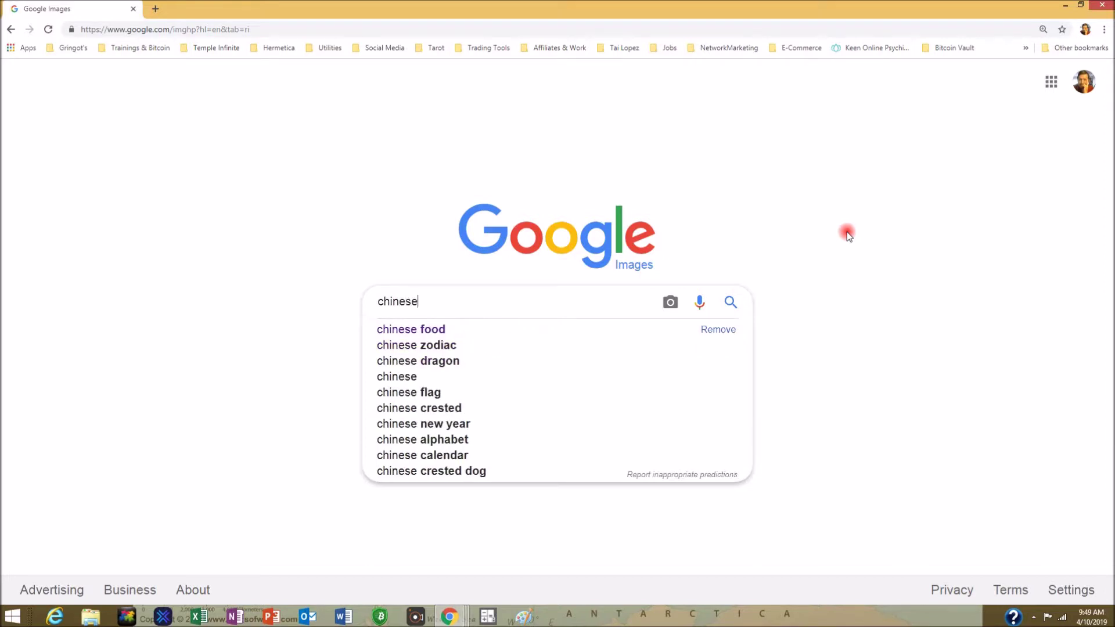
pyautogui.write(' bu')
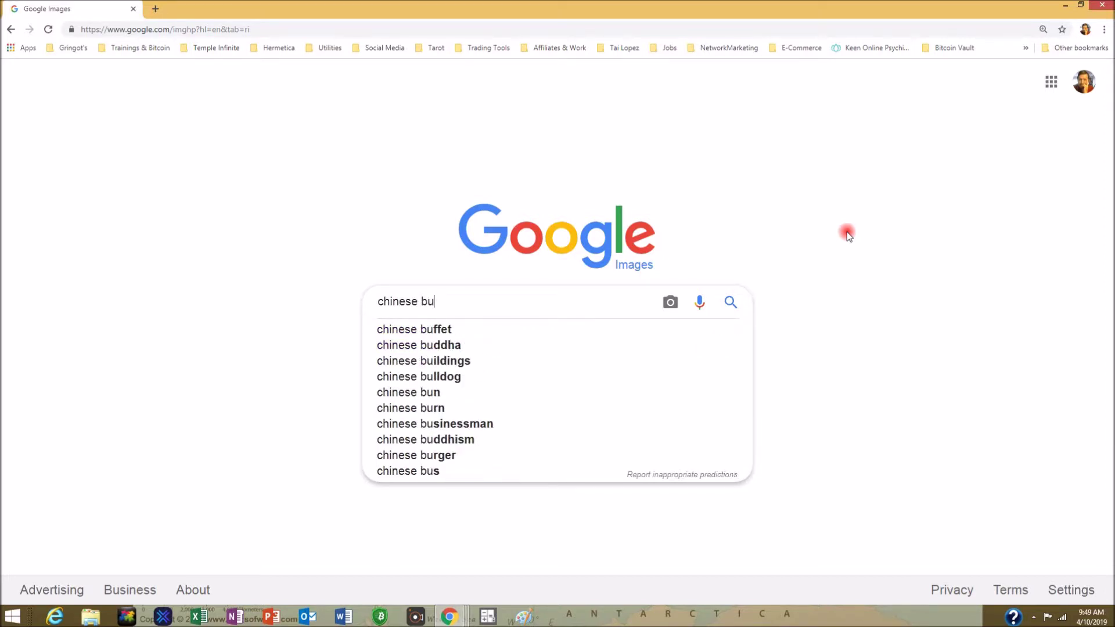
pyautogui.click(455, 327)
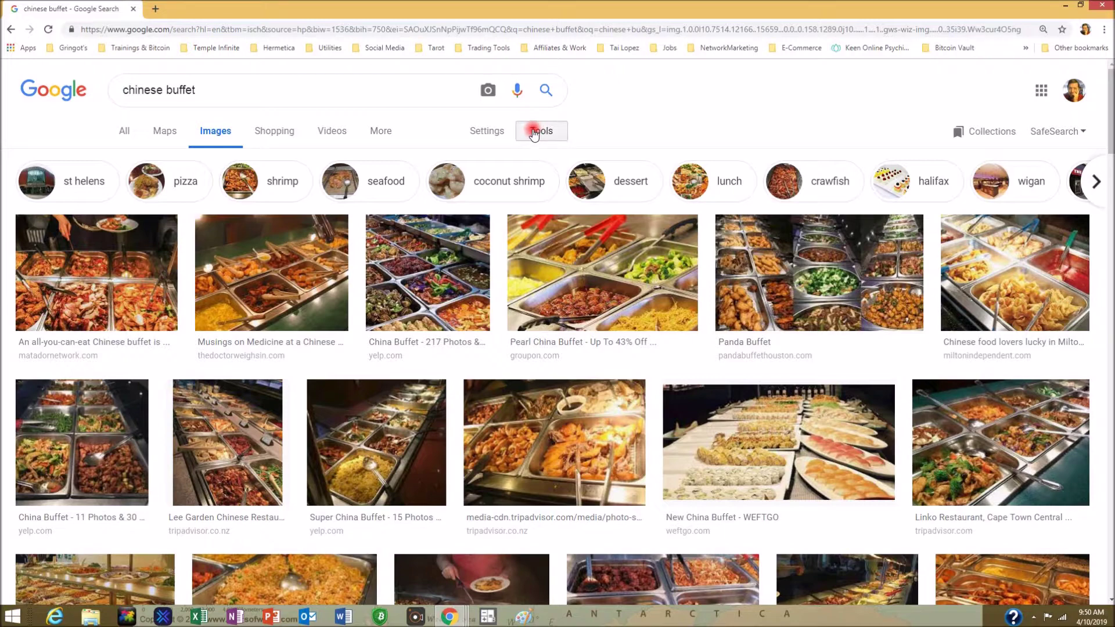
# Filter the image results by usage rights to "Labeled for reuse".
pyautogui.click(534, 133)
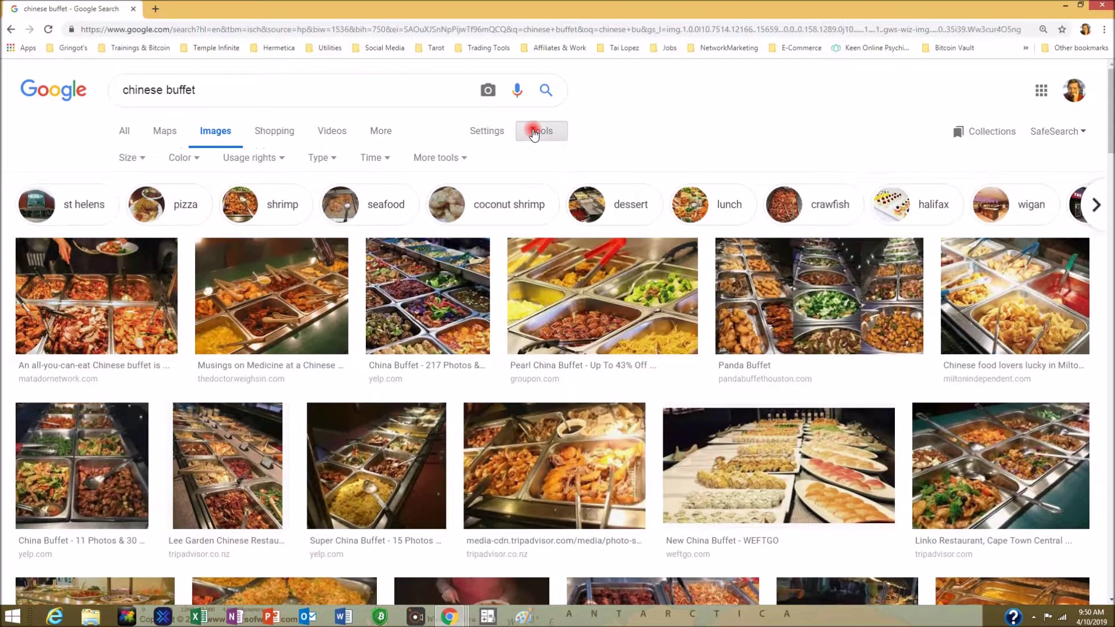
pyautogui.click(279, 158)
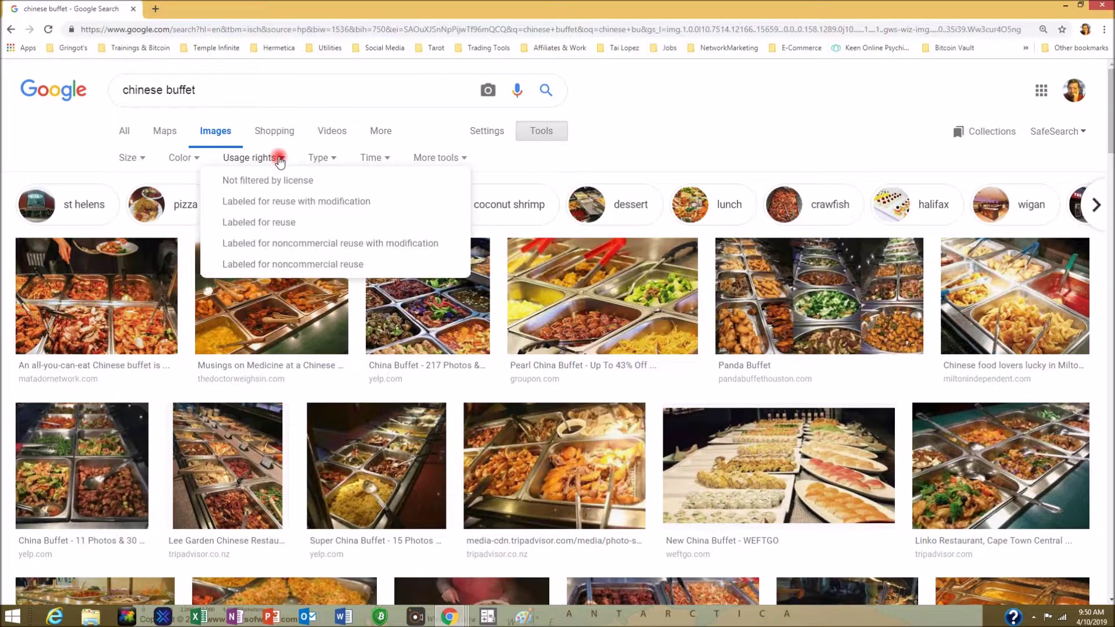
pyautogui.click(263, 223)
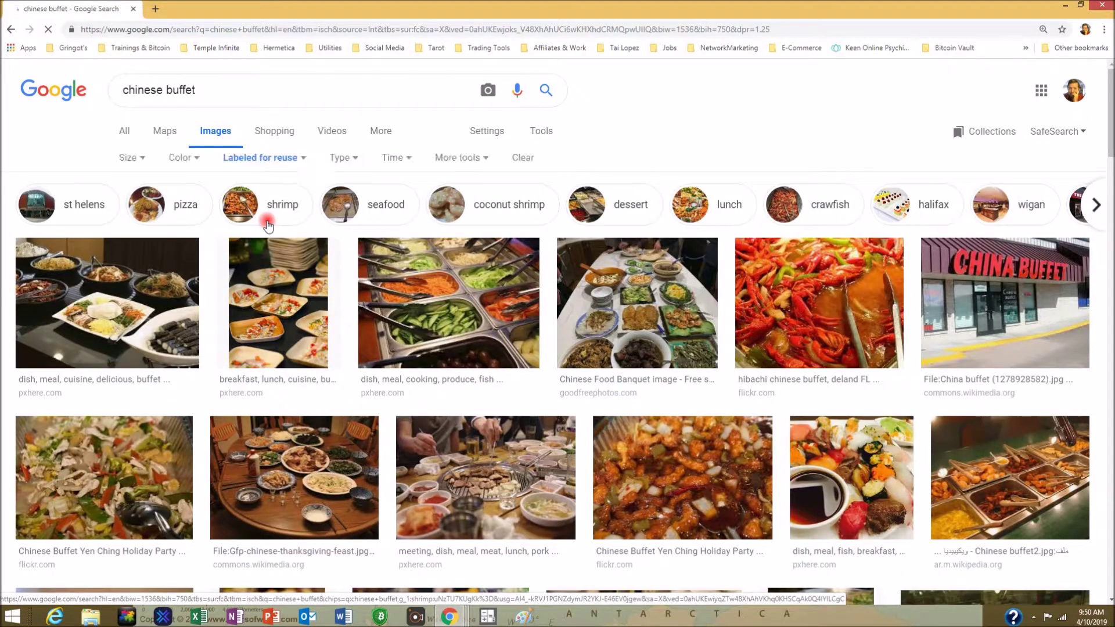
# Enlarge the 1024 × 681 Flickr photo "All you wish to eat, Chinese Restaurant", copy its image address, and minimize the search window.
pyautogui.scroll(-3, 543, 253)
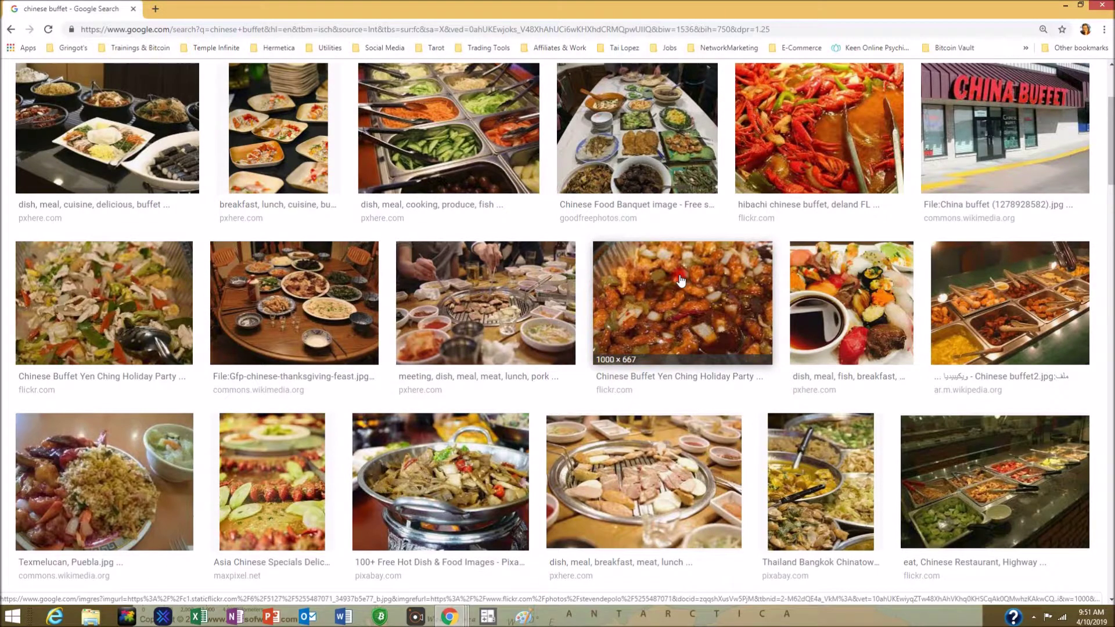
pyautogui.scroll(-2, 963, 319)
pyautogui.scroll(-1, 964, 319)
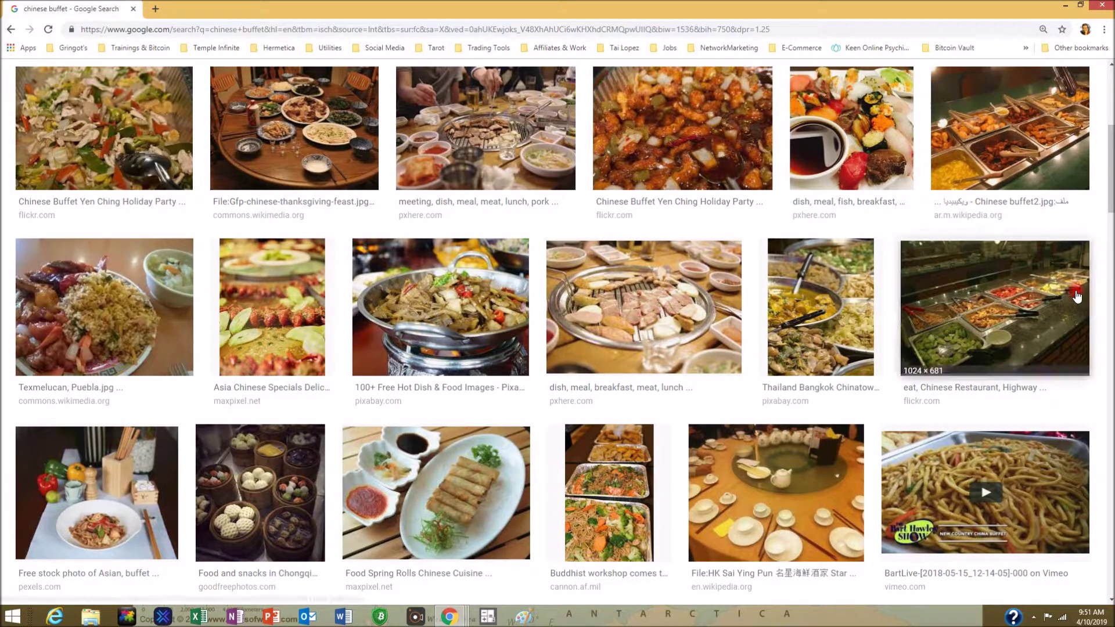
pyautogui.click(988, 303)
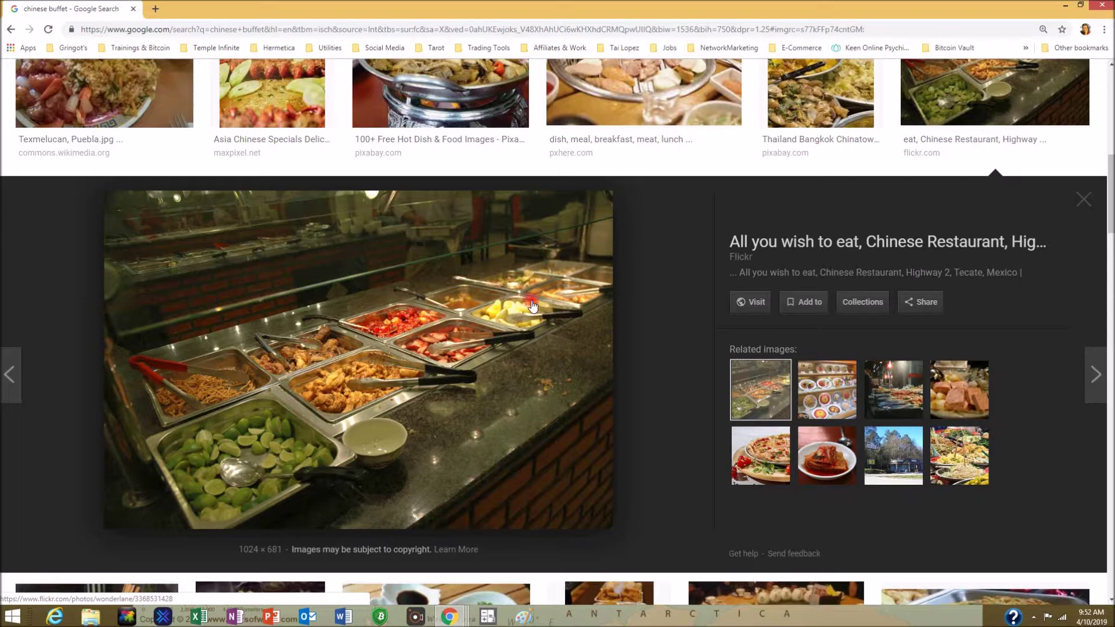
pyautogui.rightClick(377, 321)
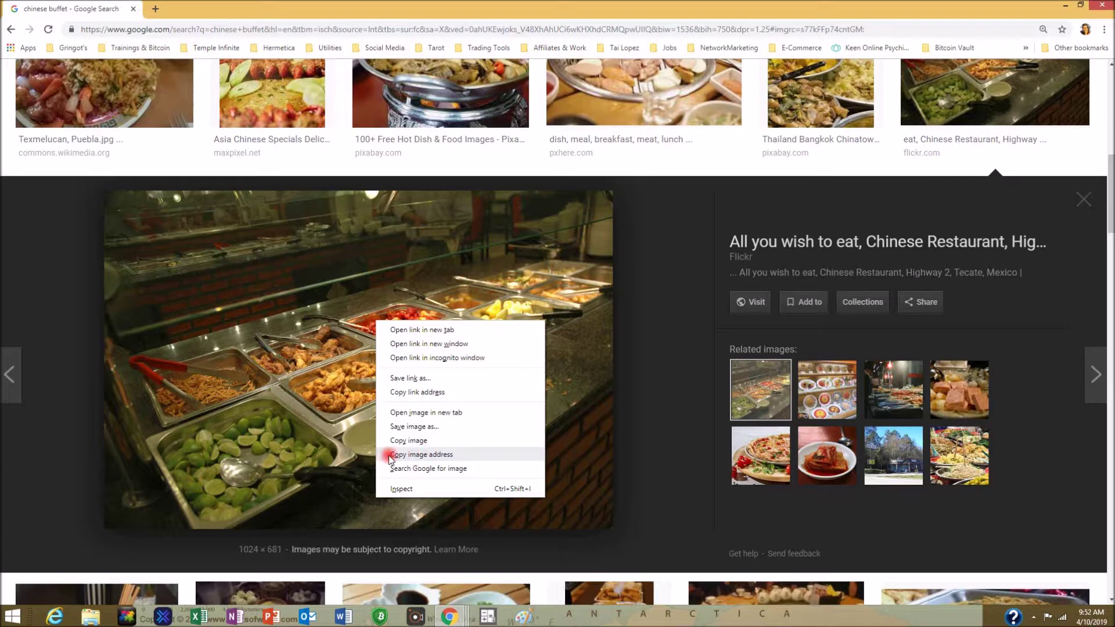
pyautogui.click(462, 455)
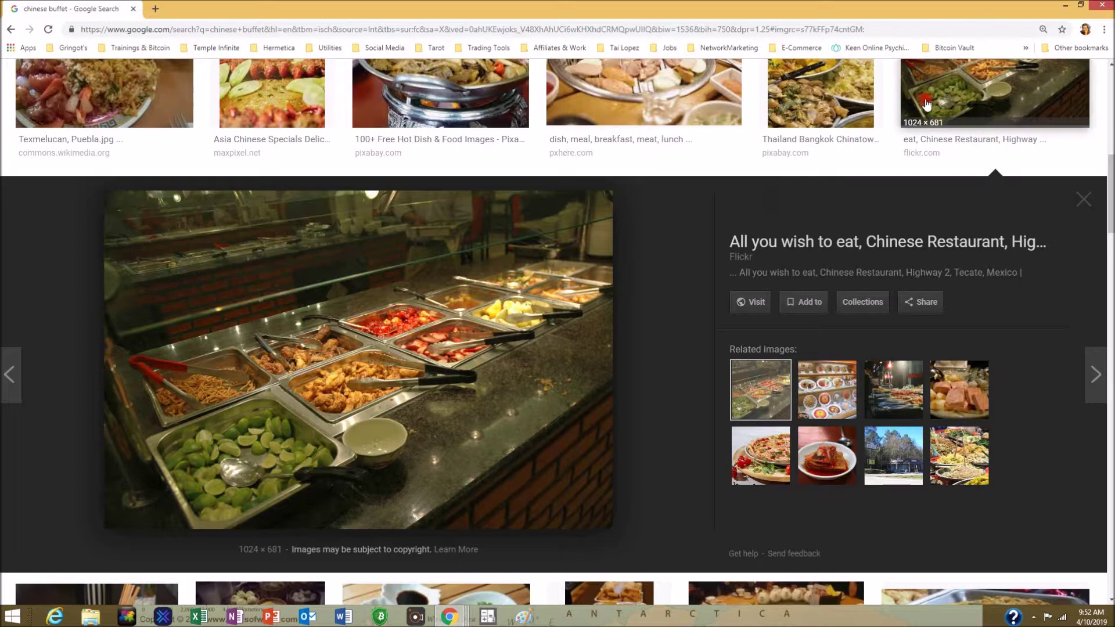
pyautogui.click(1066, 8)
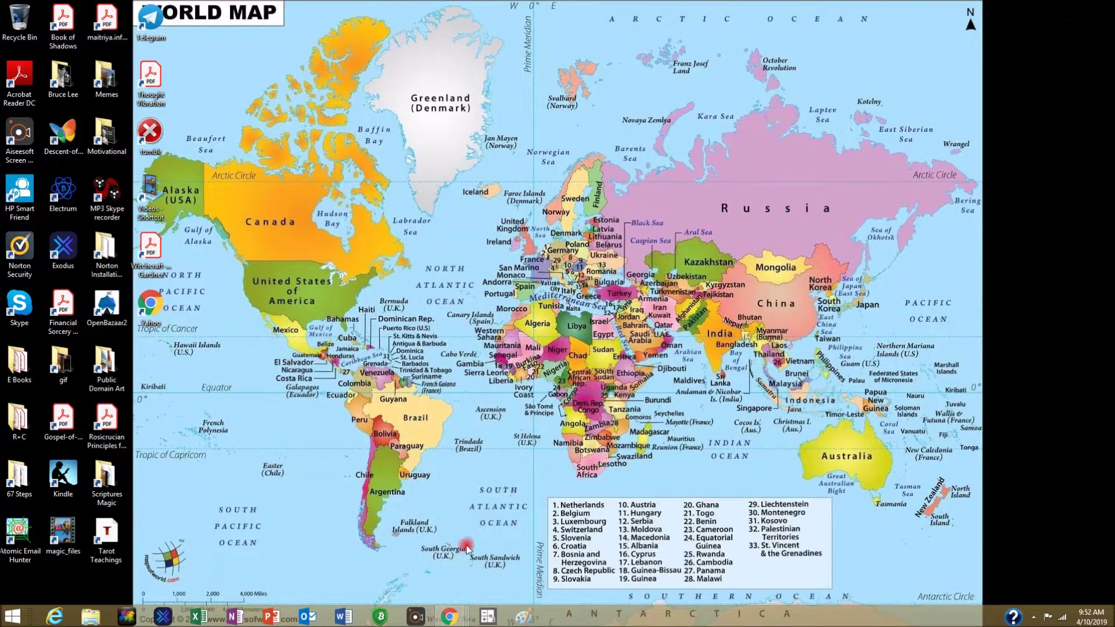
# Return to the capture page's text editor in the admin window and show the body's source code.
pyautogui.moveTo(457, 619)
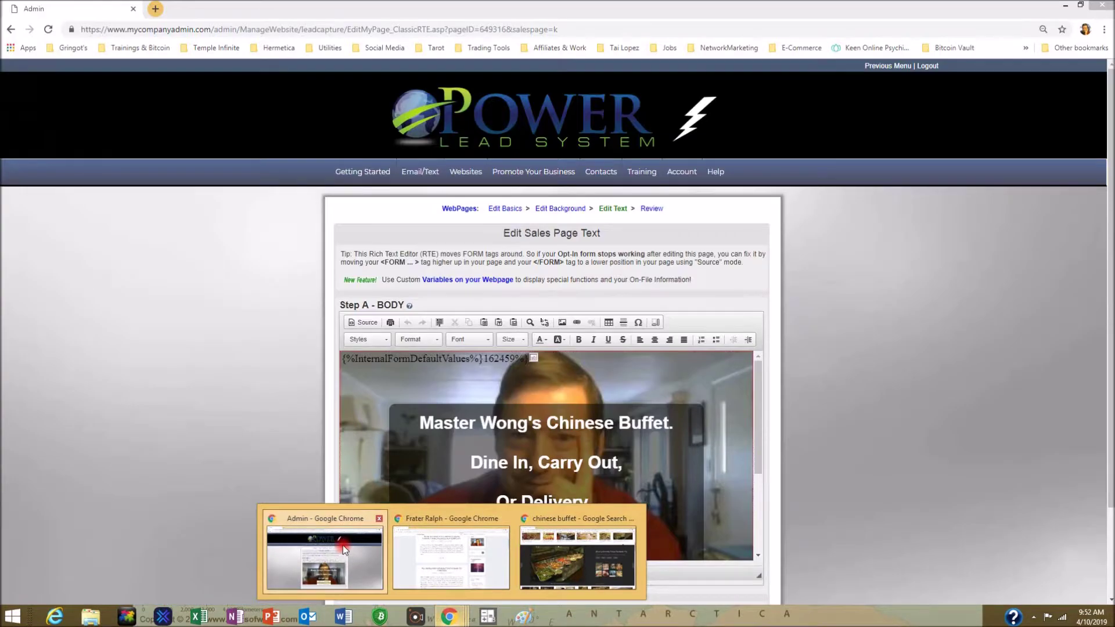
pyautogui.click(343, 545)
pyautogui.scroll(-3, 438, 467)
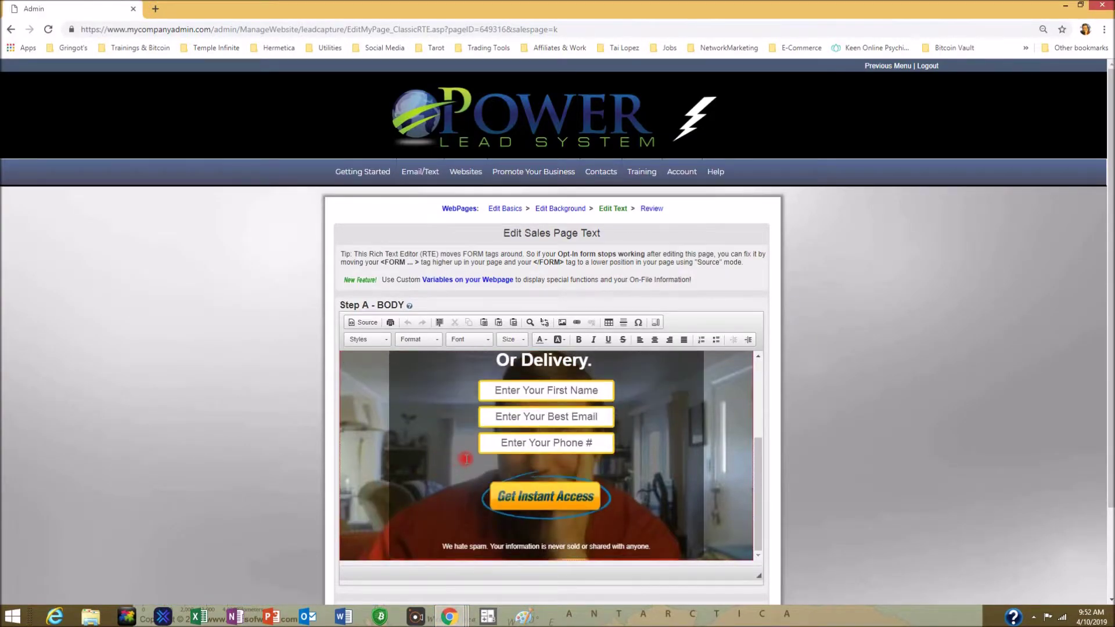
pyautogui.scroll(3, 438, 467)
pyautogui.scroll(-1, 942, 316)
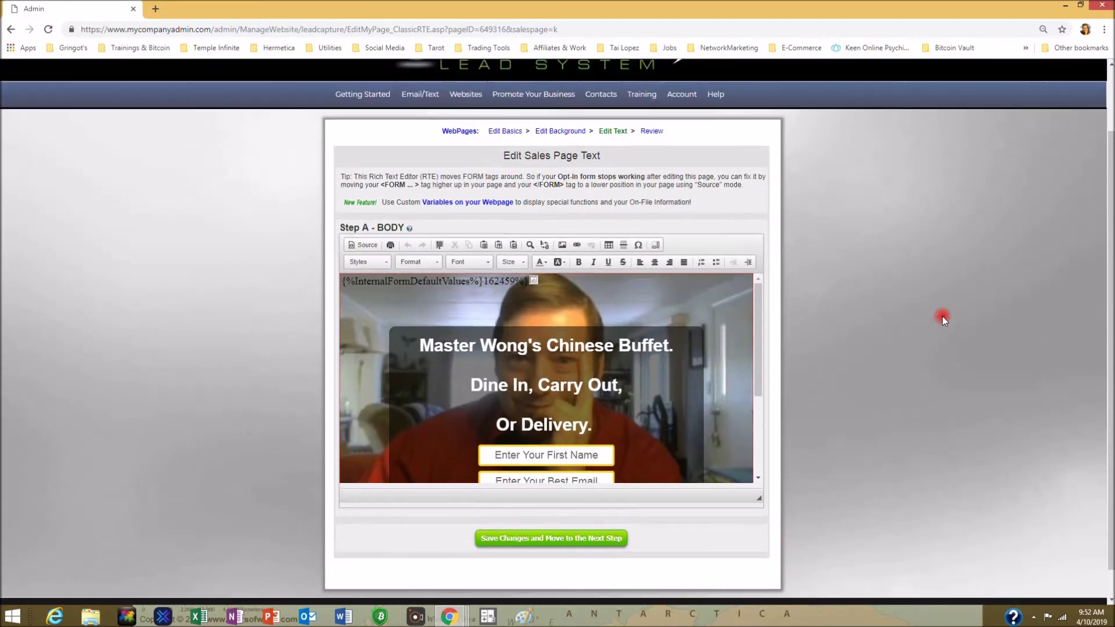
pyautogui.click(356, 245)
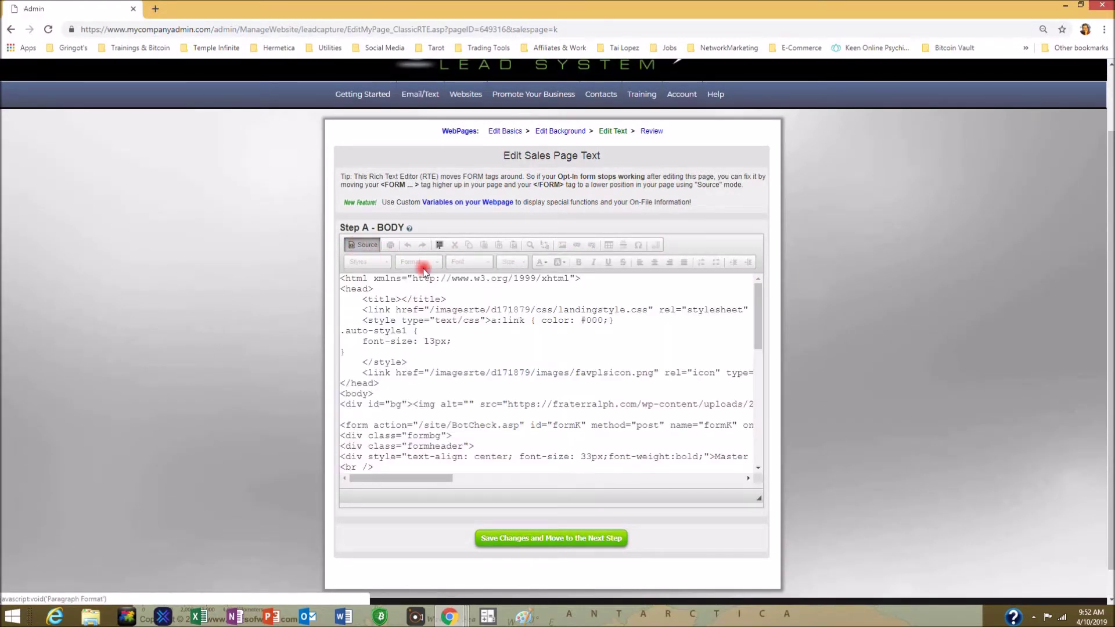
# Enlarge the body's source code editor in width and height so that longer code lines fit.
pyautogui.click(550, 327)
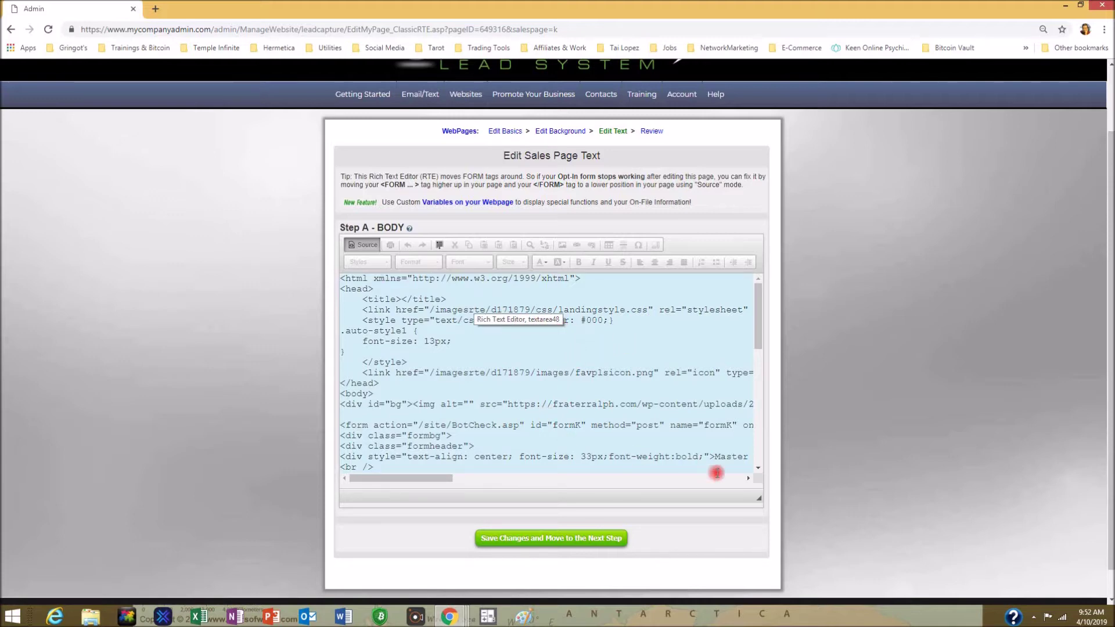
pyautogui.click(755, 484)
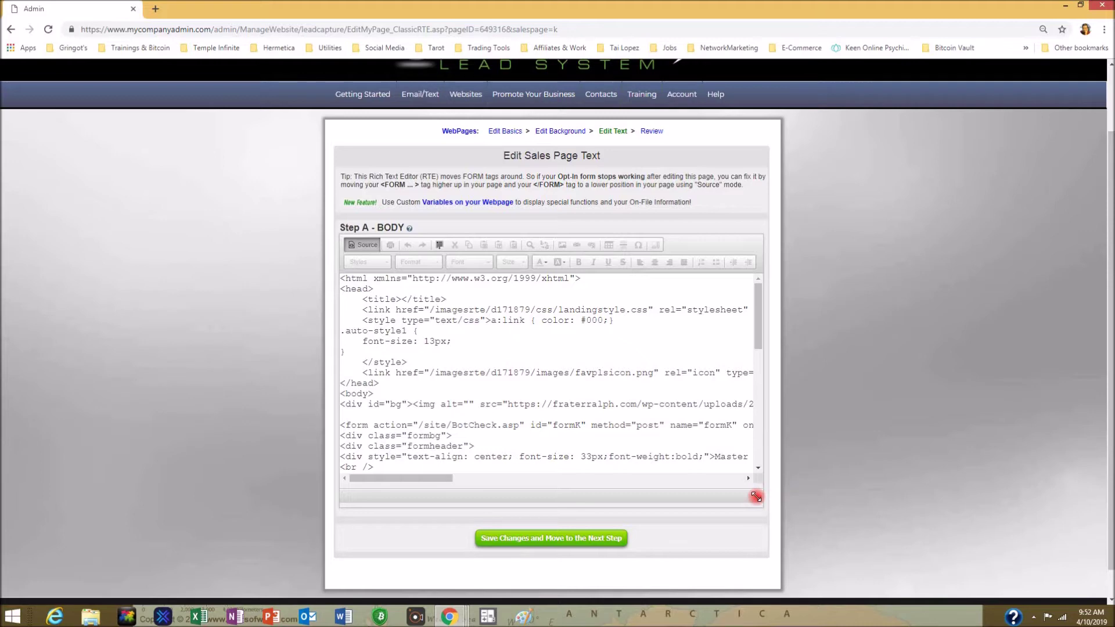
pyautogui.moveTo(755, 497); pyautogui.dragTo(925, 614)
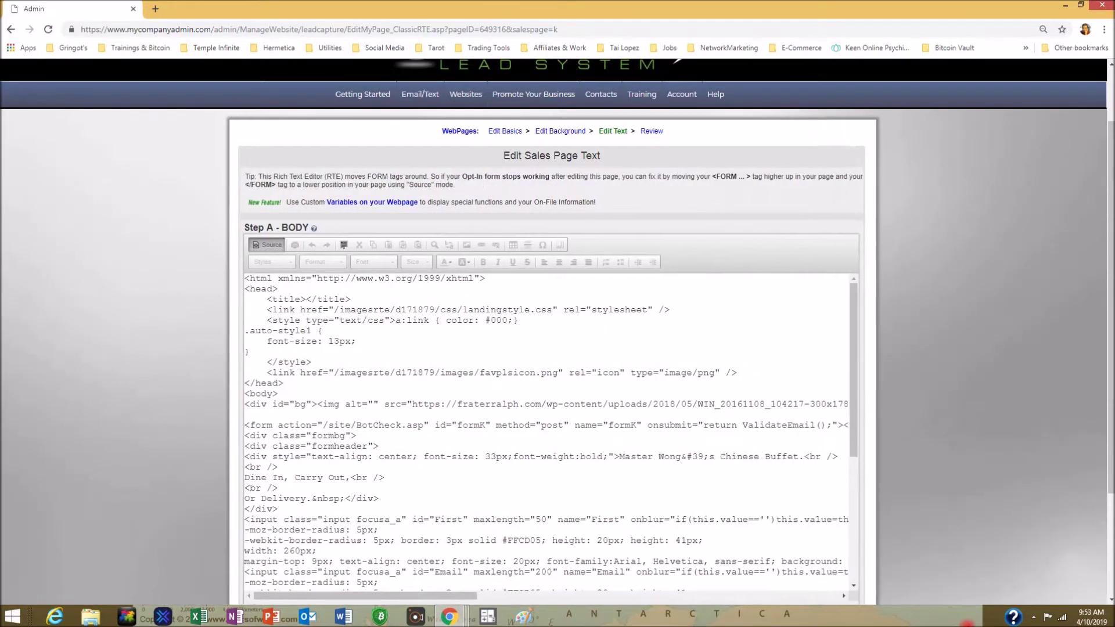
pyautogui.click(753, 458)
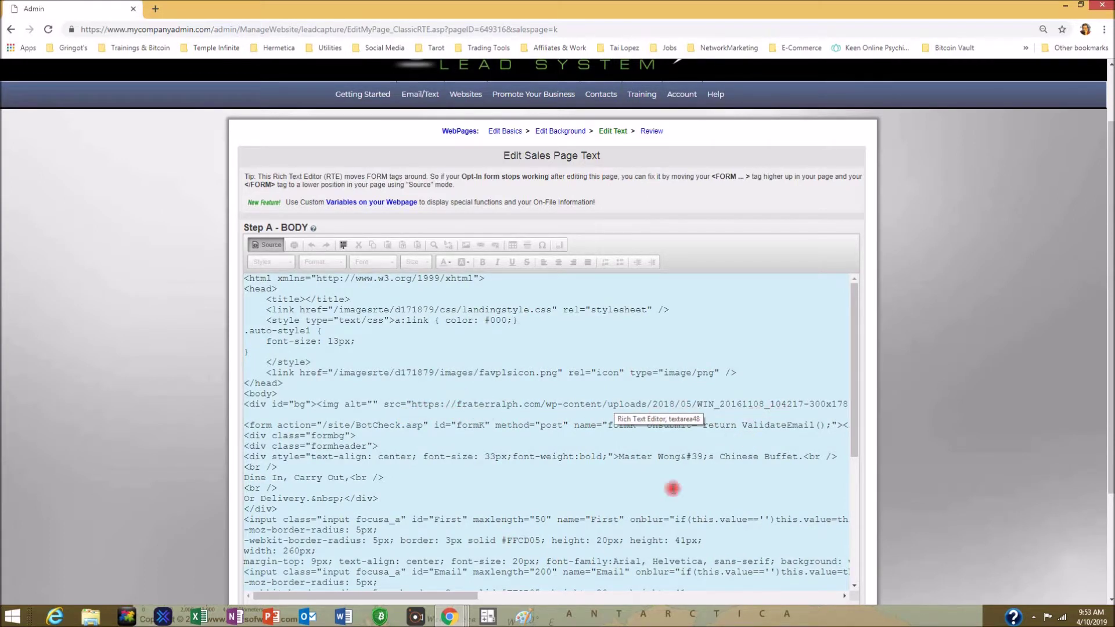
pyautogui.moveTo(464, 607); pyautogui.dragTo(500, 601)
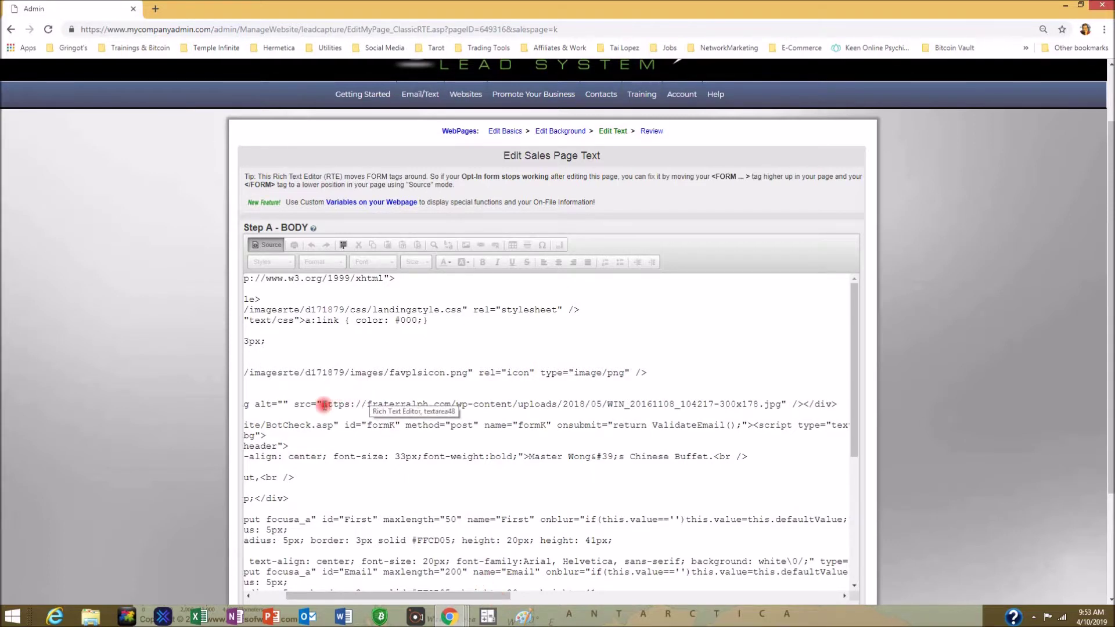
pyautogui.moveTo(324, 404); pyautogui.dragTo(778, 401)
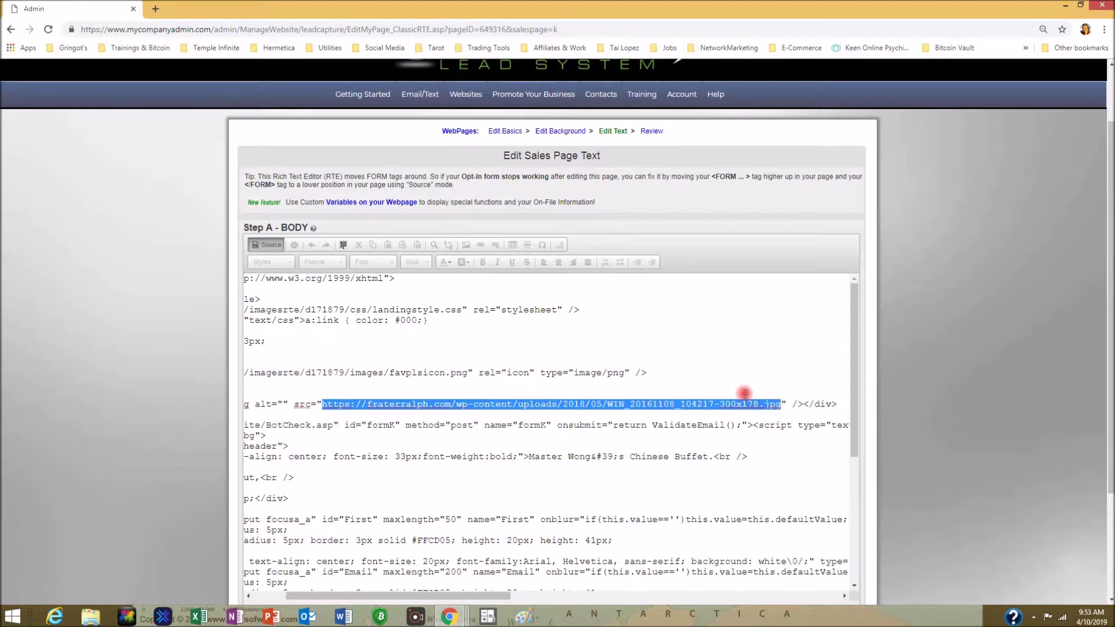
pyautogui.rightClick(675, 405)
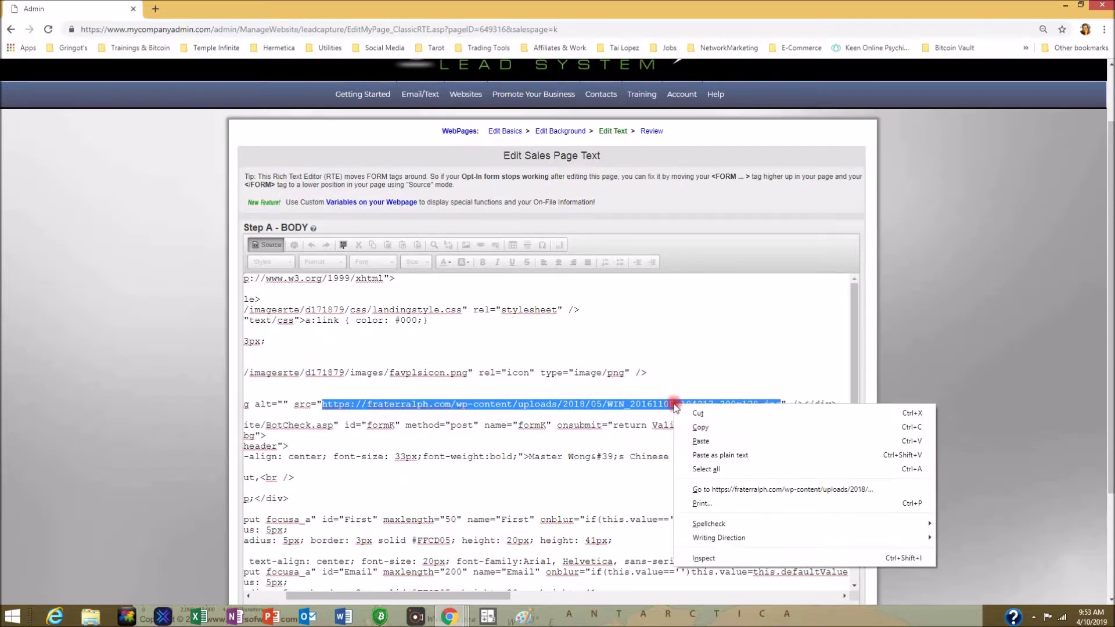
pyautogui.click(700, 442)
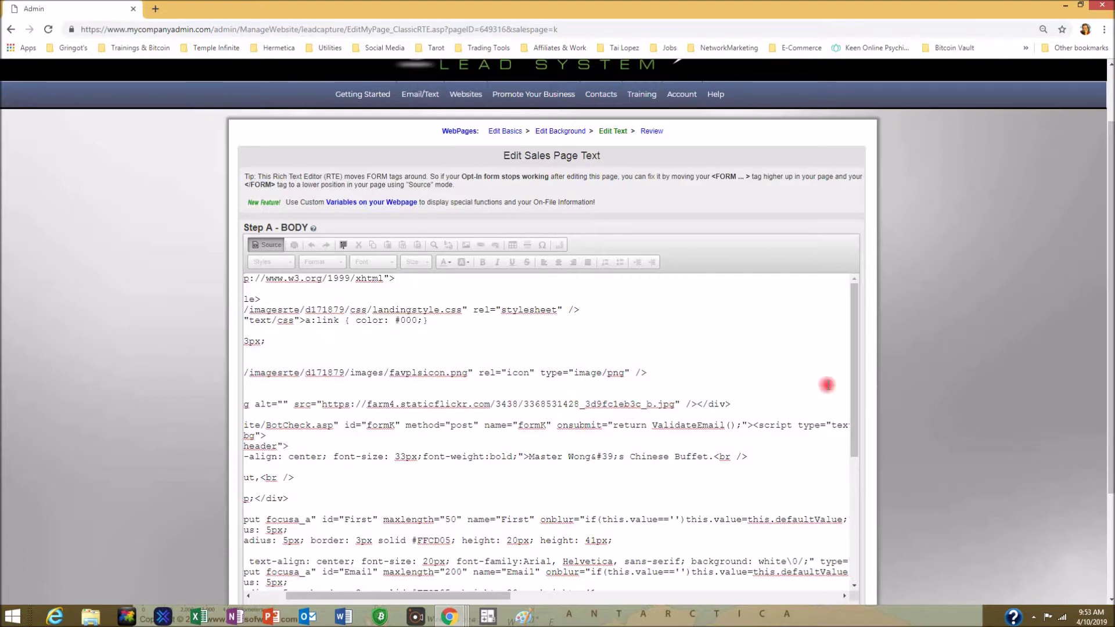
pyautogui.scroll(-2, 1037, 309)
pyautogui.scroll(-1, 1035, 309)
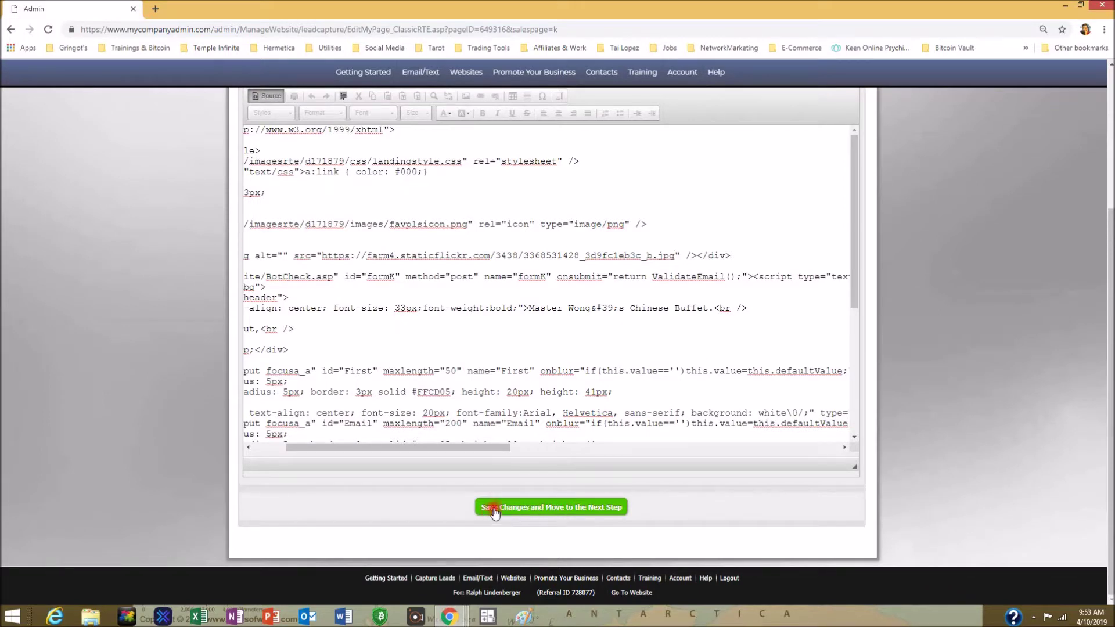
pyautogui.click(530, 508)
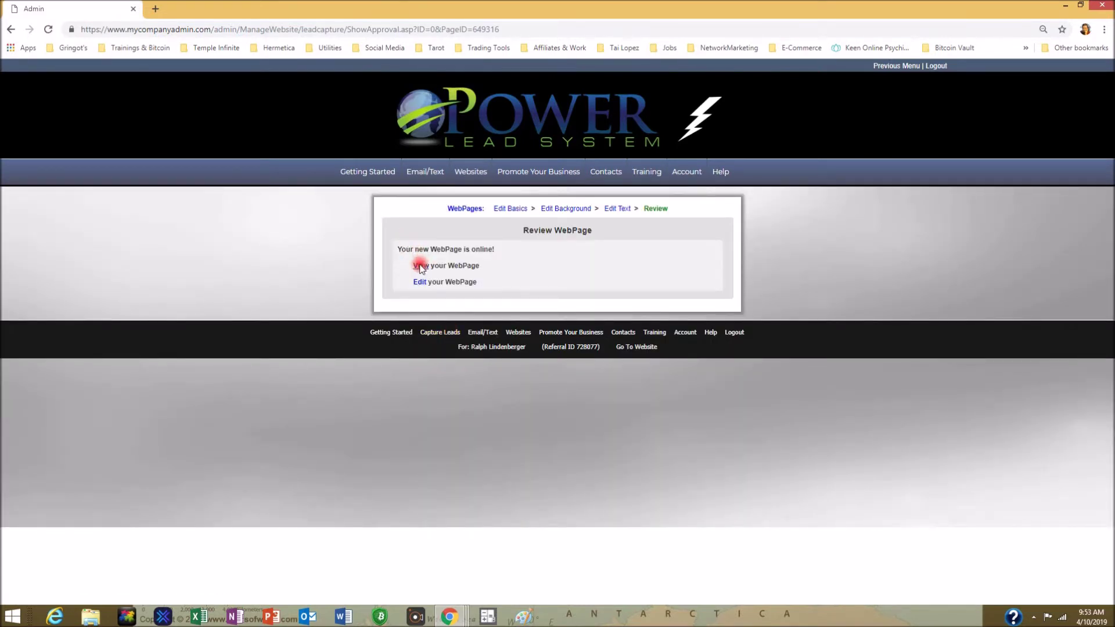
# View the updated capture page through its test link, close it, and go to the admin's Getting Started page.
pyautogui.click(420, 266)
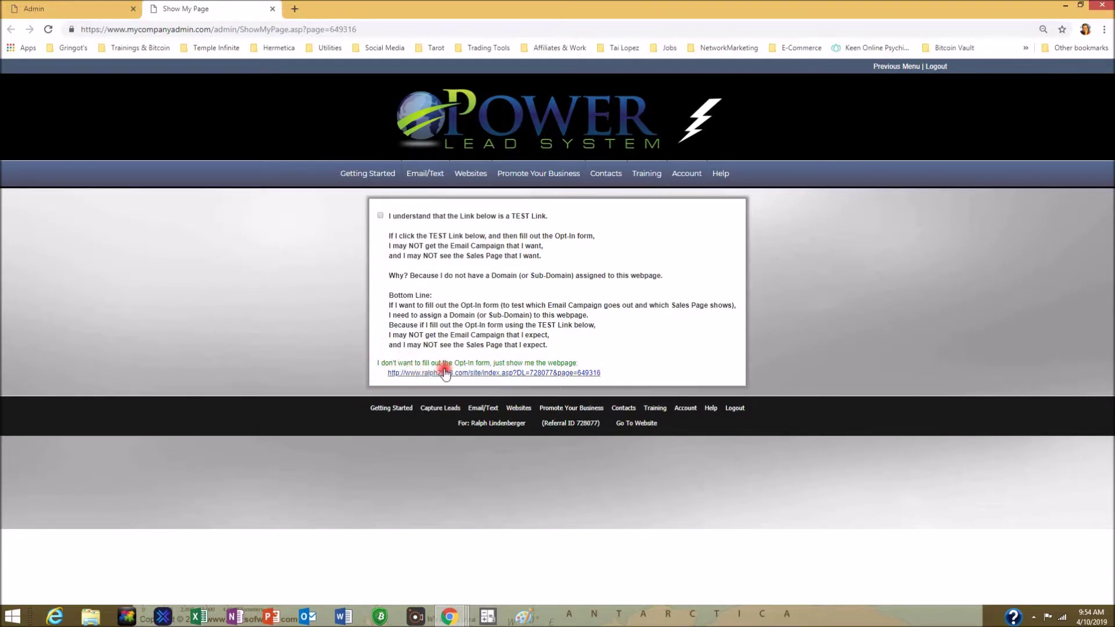
pyautogui.click(498, 375)
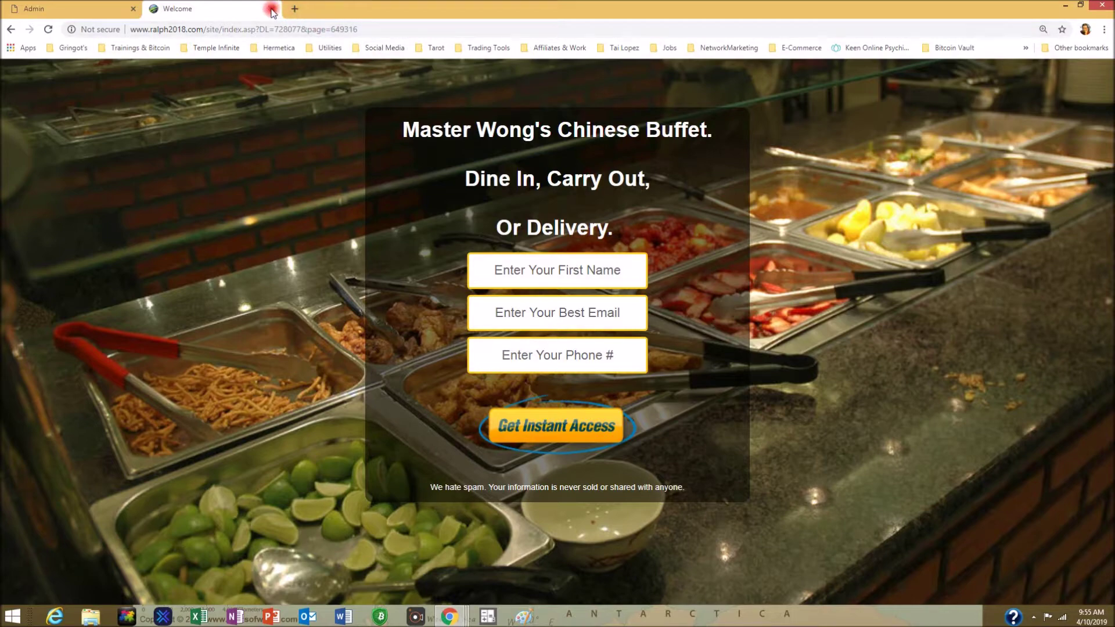
pyautogui.click(271, 9)
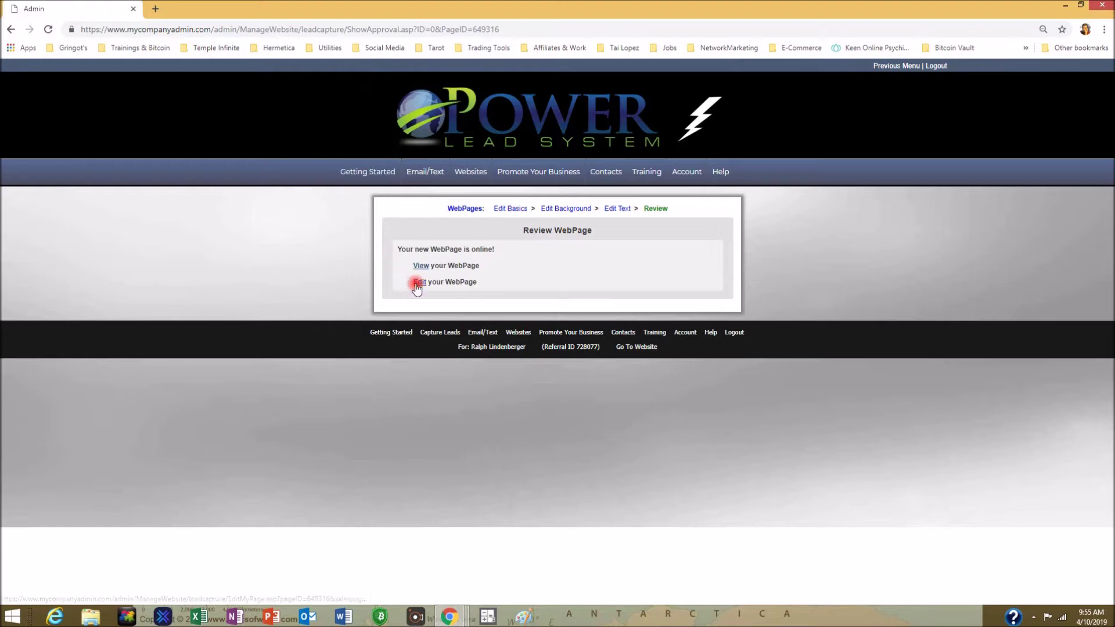
pyautogui.click(388, 170)
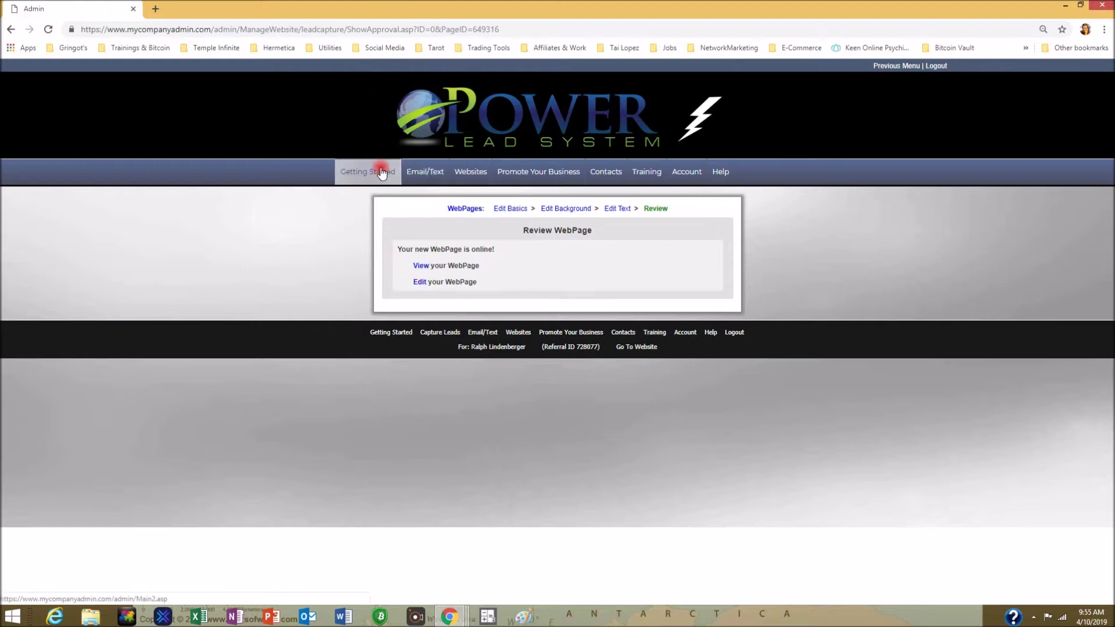